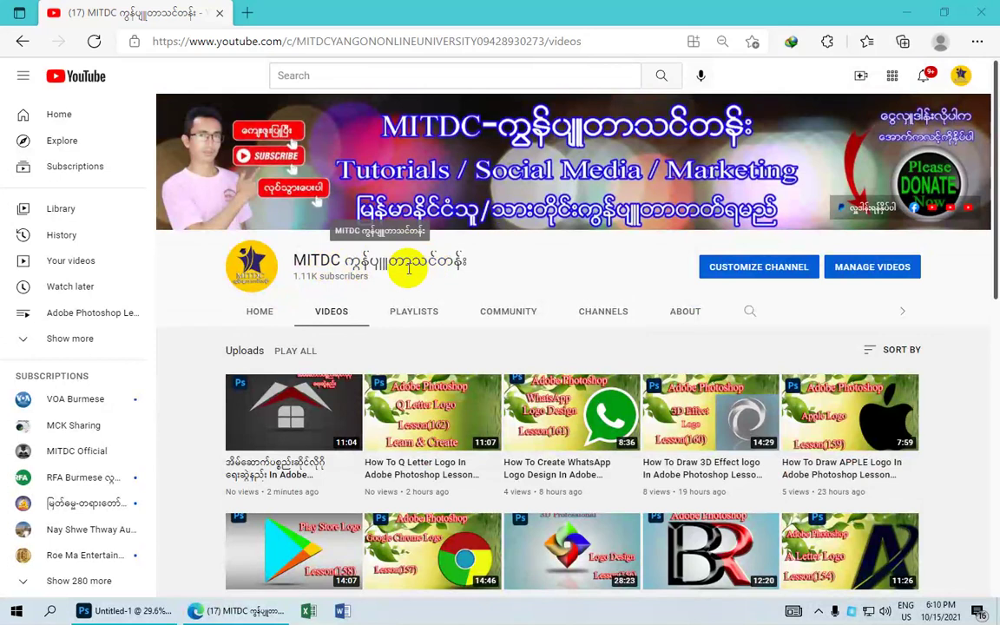
- Bring the finished blue gear design into view, zoom out slightly, and open the File menu
left_click(907, 13)
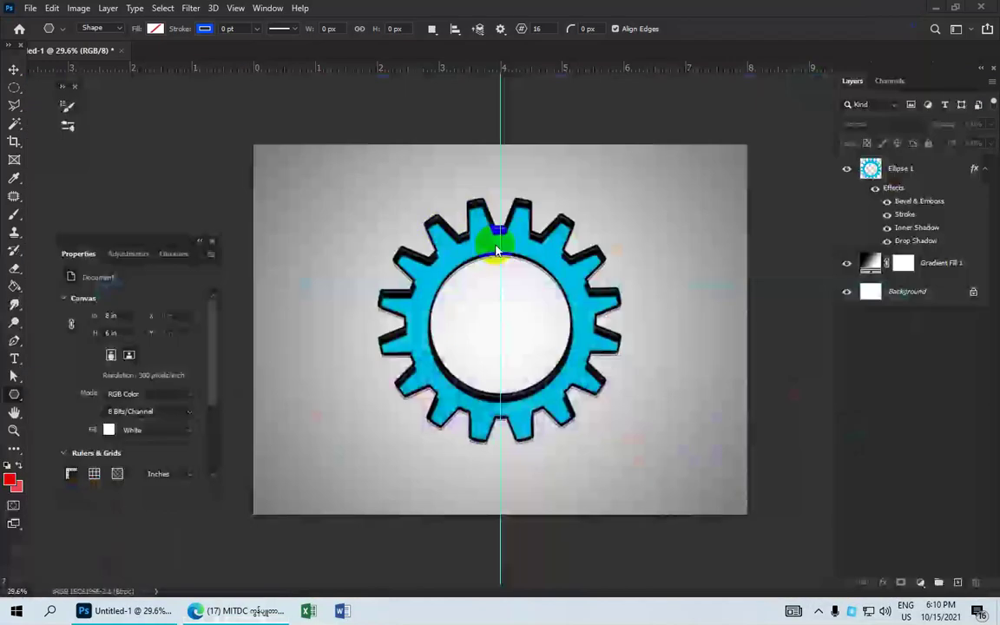
scroll(500, 256, "down", 1)
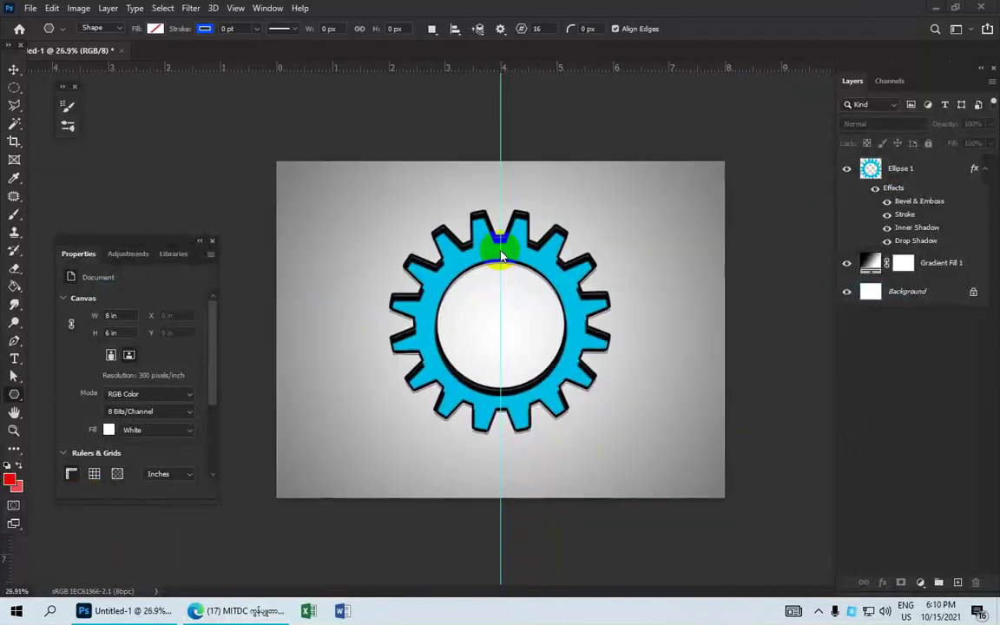
left_click(29, 9)
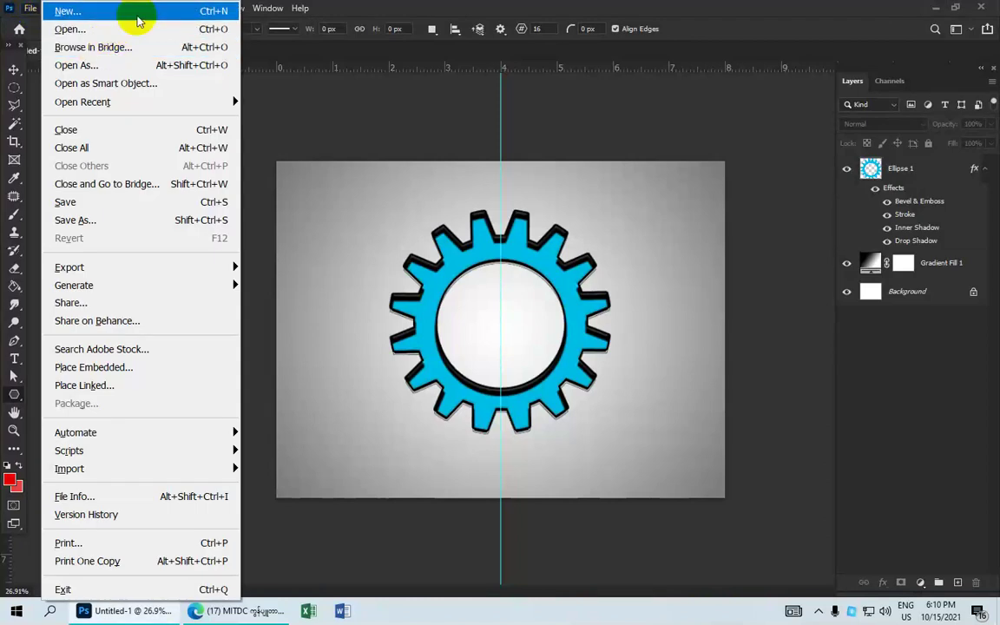
- Create a new Photo document, 8 × 6 inches at 300 pixels/inch, with white background and square pixels
left_click(137, 14)
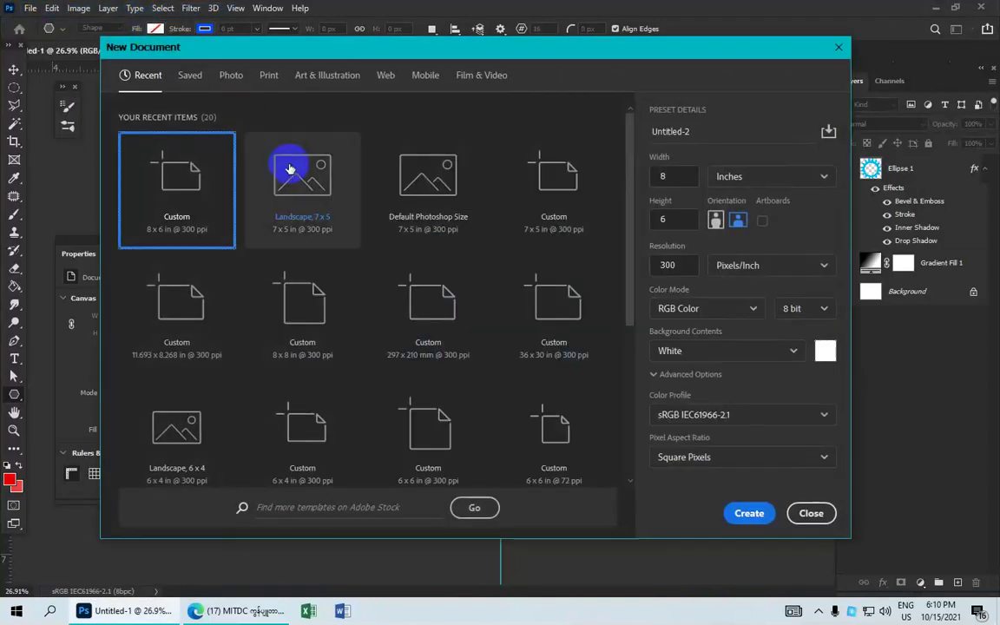
left_click(231, 77)
left_click_drag(689, 174, 647, 167)
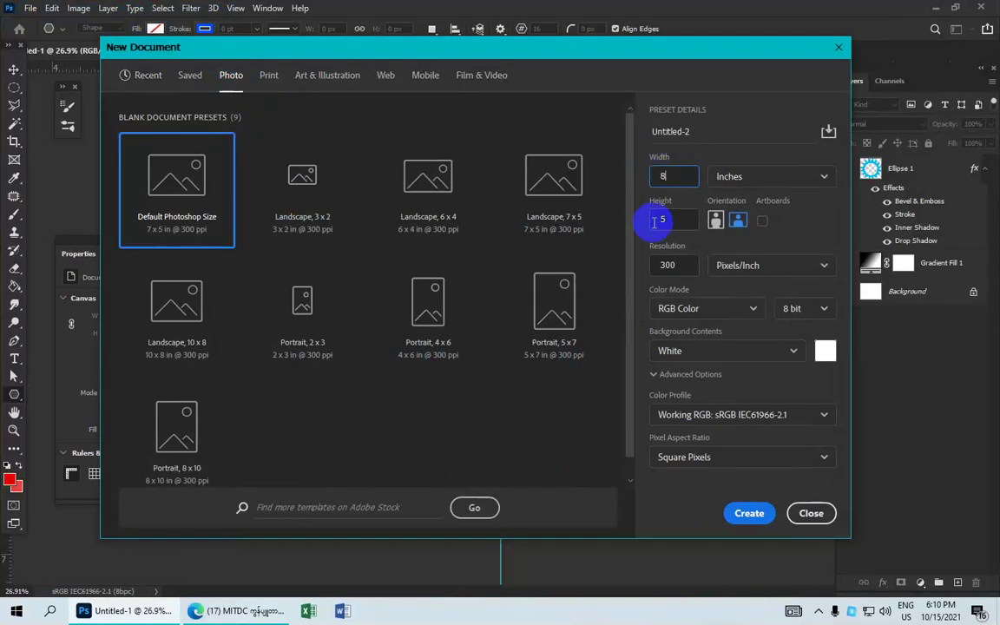
left_click_drag(670, 220, 662, 220)
type("6")
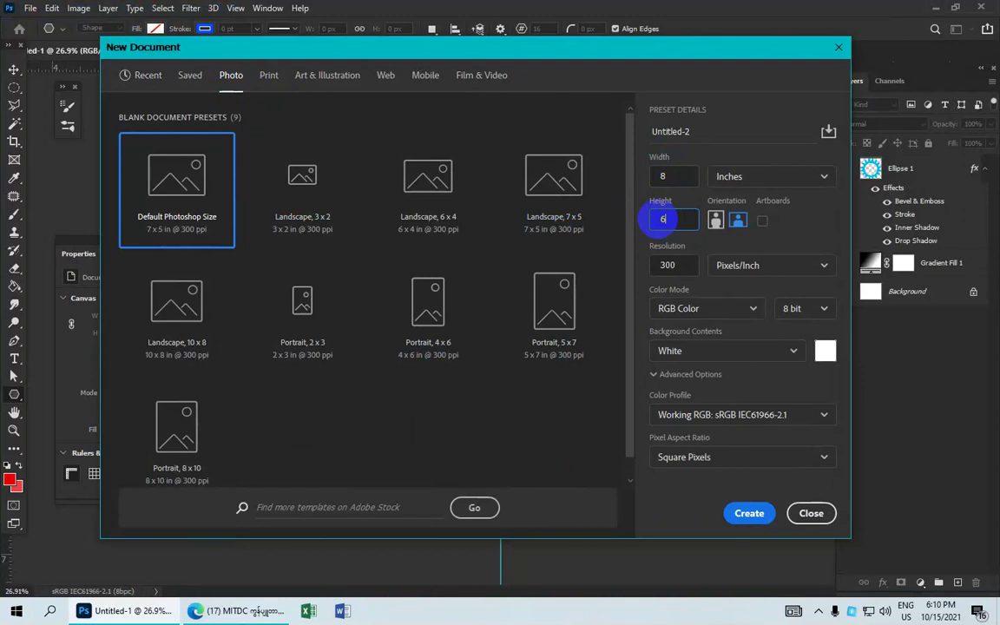
left_click(786, 173)
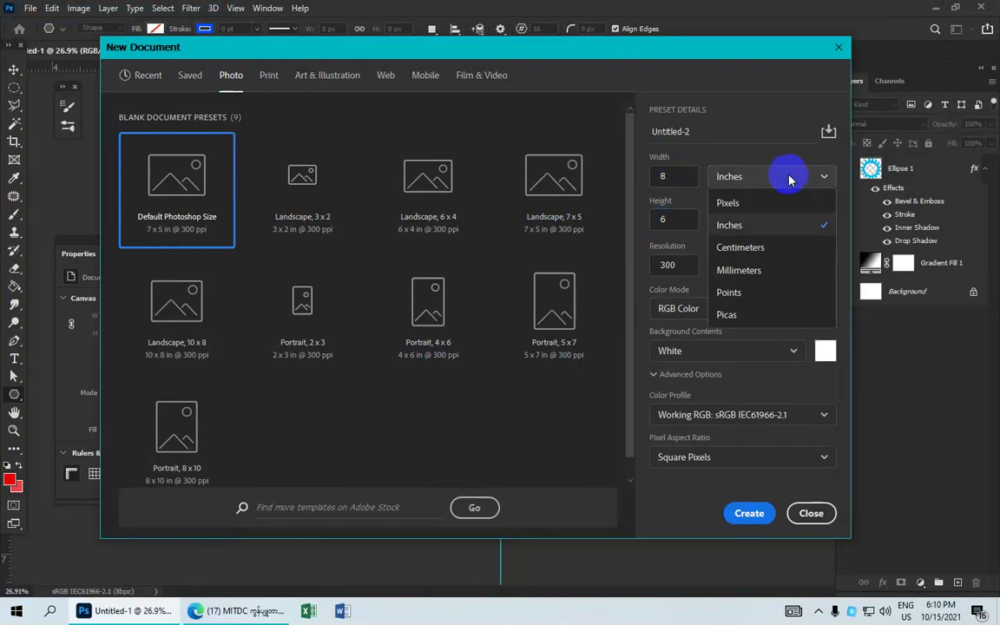
left_click(757, 224)
left_click_drag(686, 266, 612, 239)
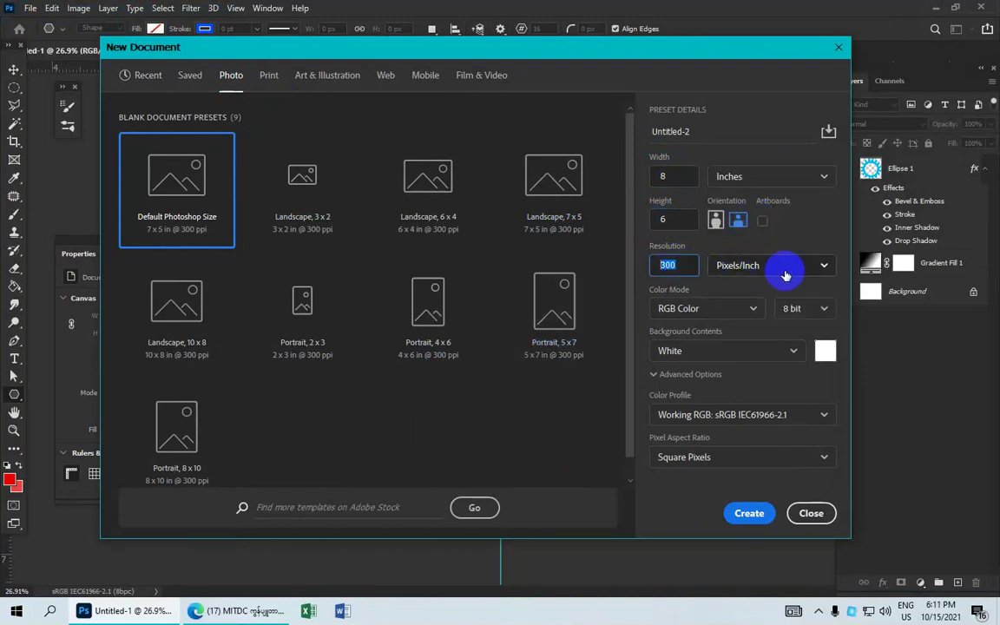
left_click(708, 347)
left_click(690, 380)
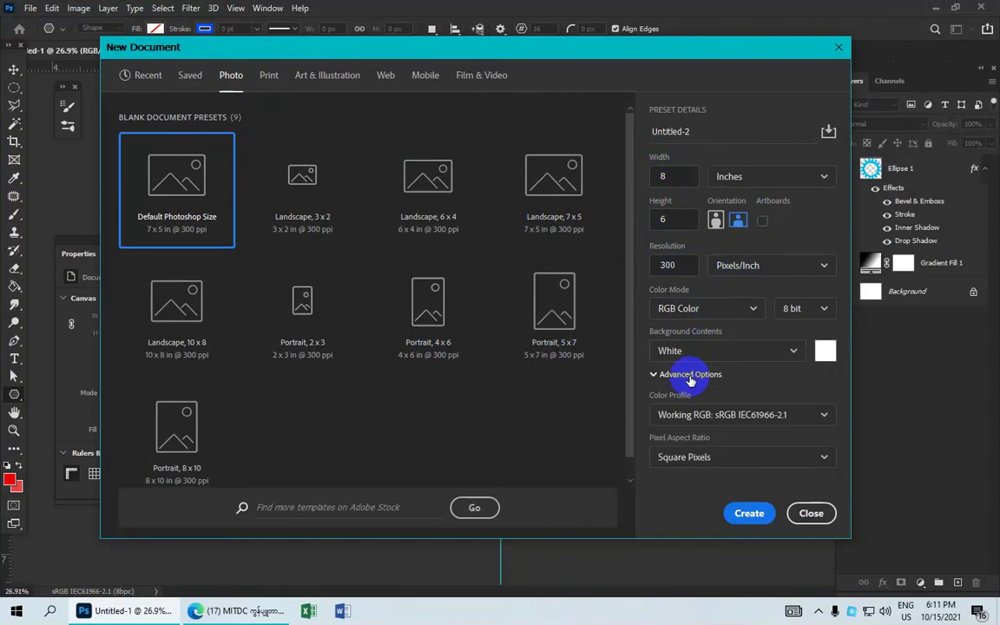
left_click(694, 458)
left_click(699, 427)
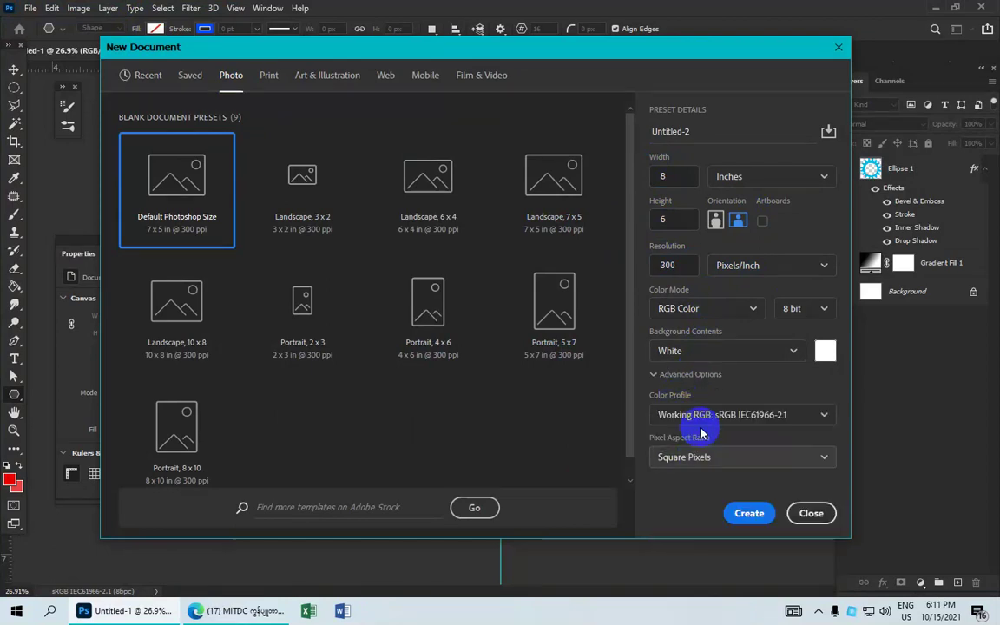
left_click(745, 512)
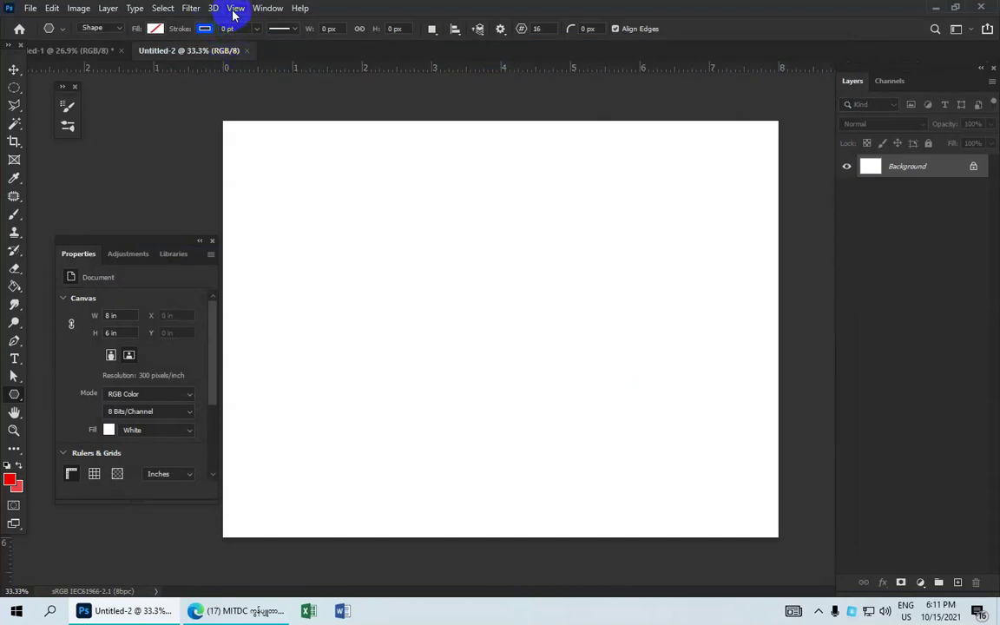
- Add a vertical guide at 50%, splitting the canvas at 4 inches
left_click(234, 9)
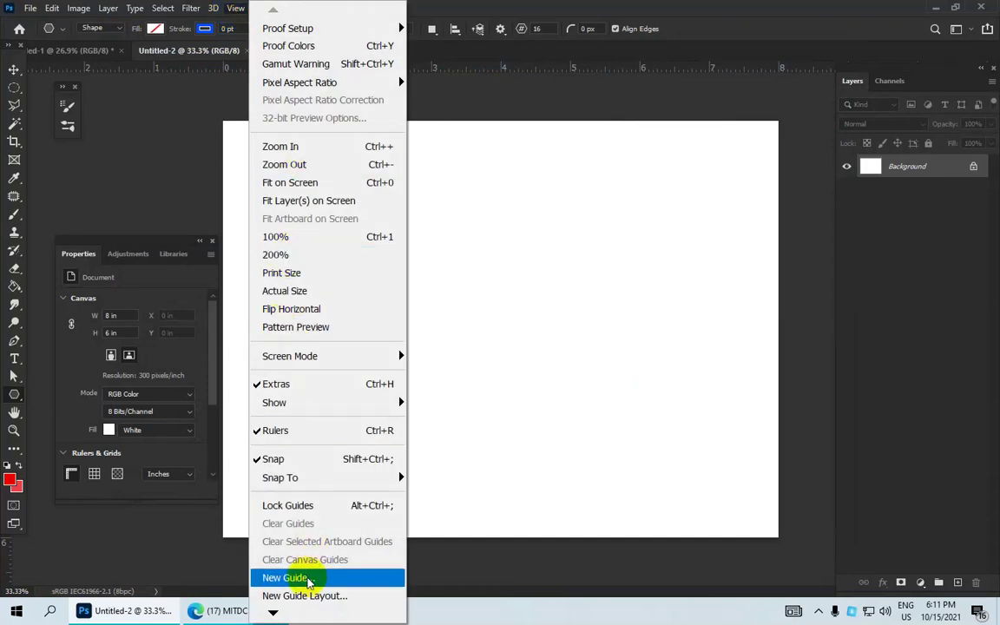
left_click(311, 577)
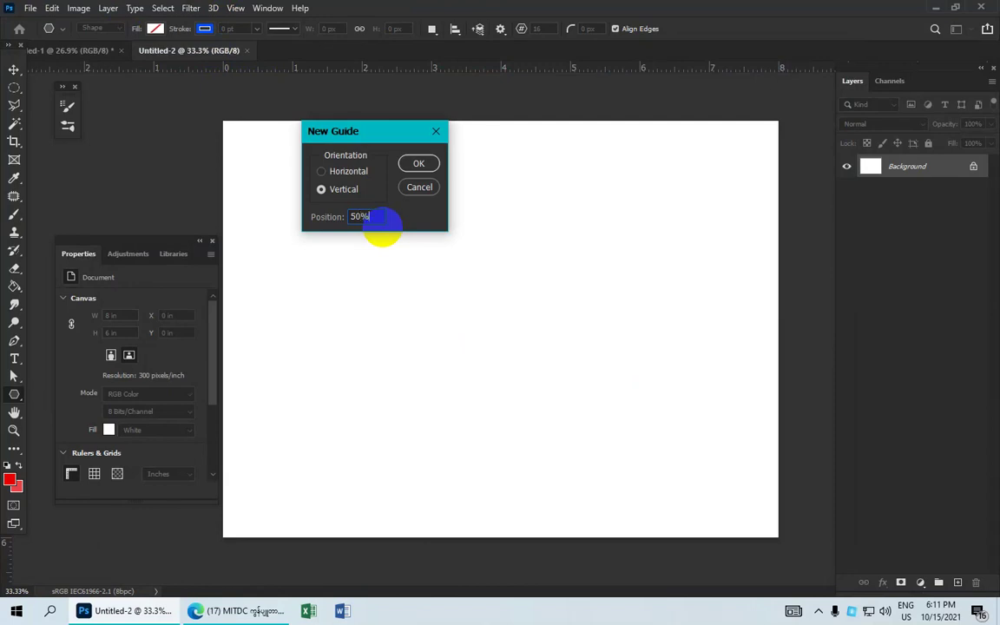
left_click(419, 163)
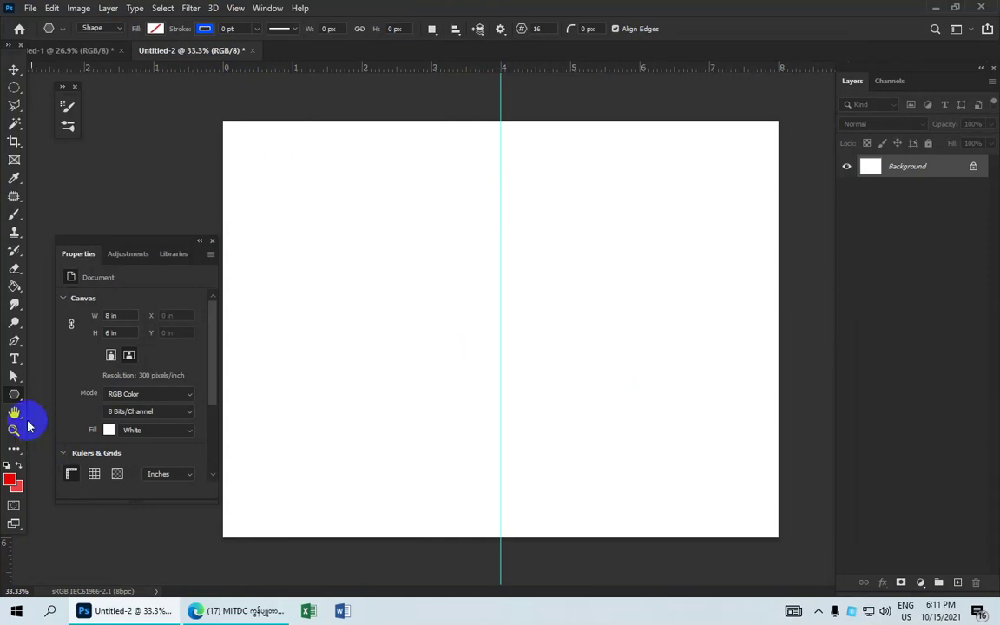
- Switch to the Polygon Tool in Shape mode
right_click(14, 399)
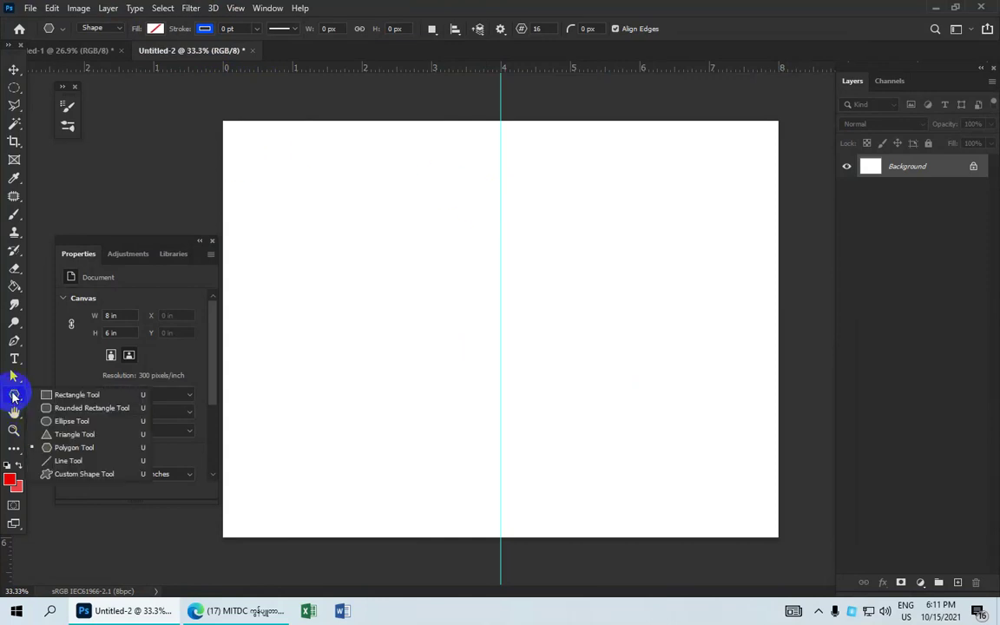
left_click(111, 449)
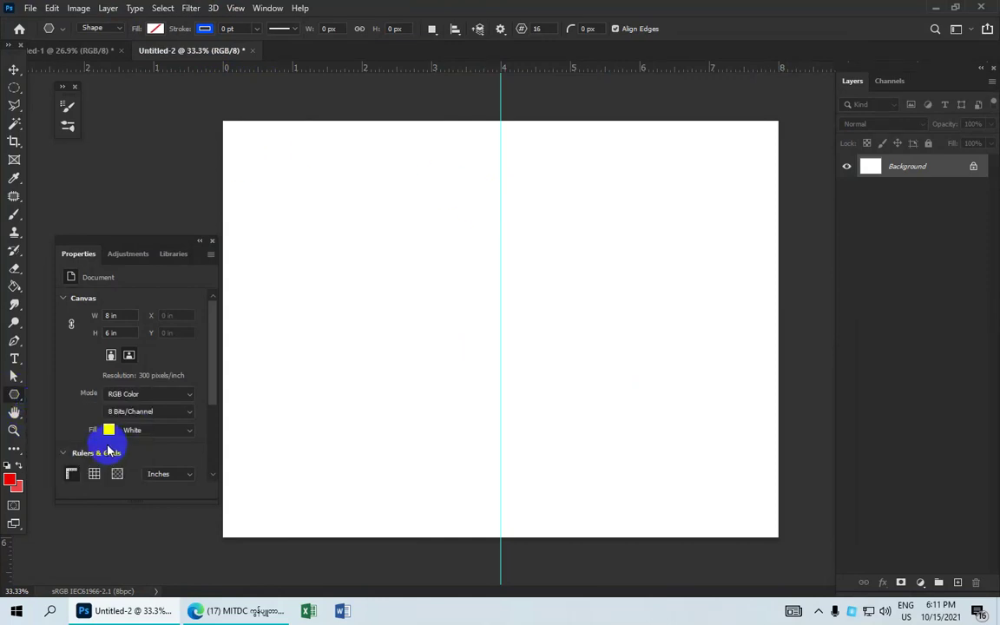
left_click(115, 32)
left_click(96, 40)
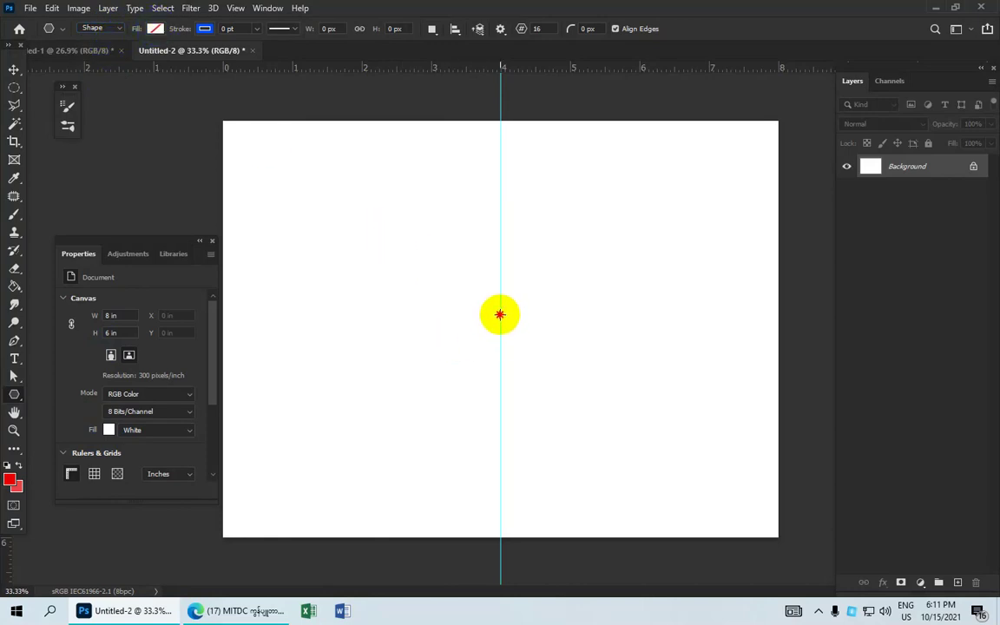
- Draw a 16-point star, about 4.69 in square, centred on the guide with white fill
left_click_drag(500, 314, 684, 486)
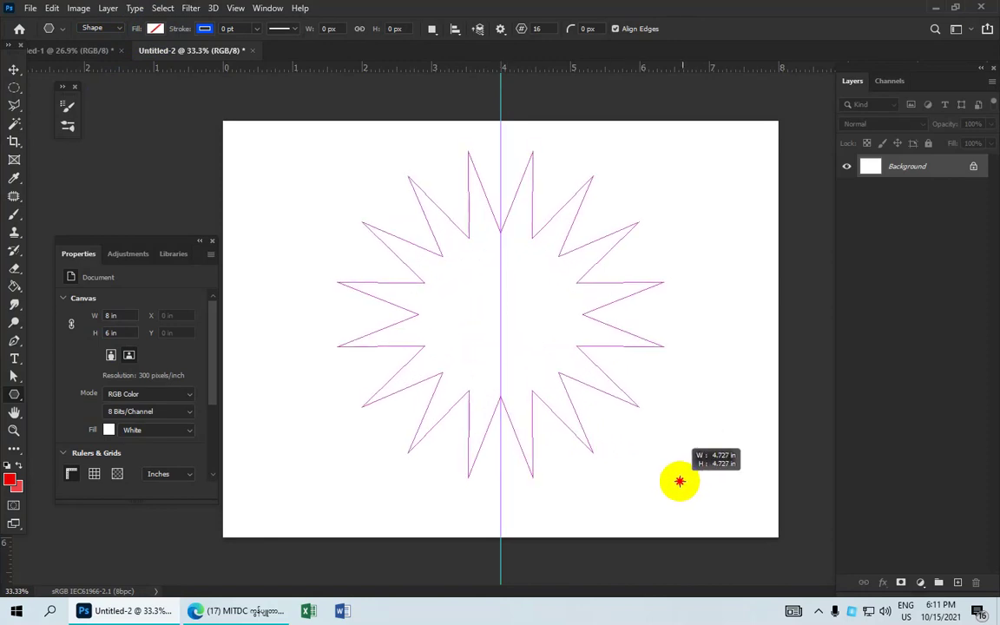
left_click_drag(684, 486, 680, 480)
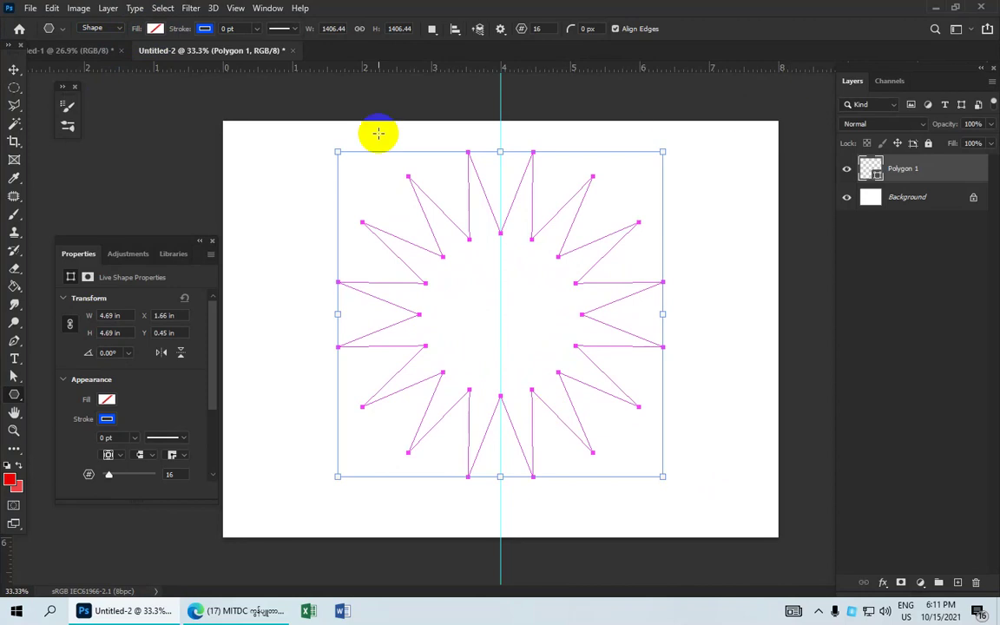
left_click(155, 28)
left_click(71, 100)
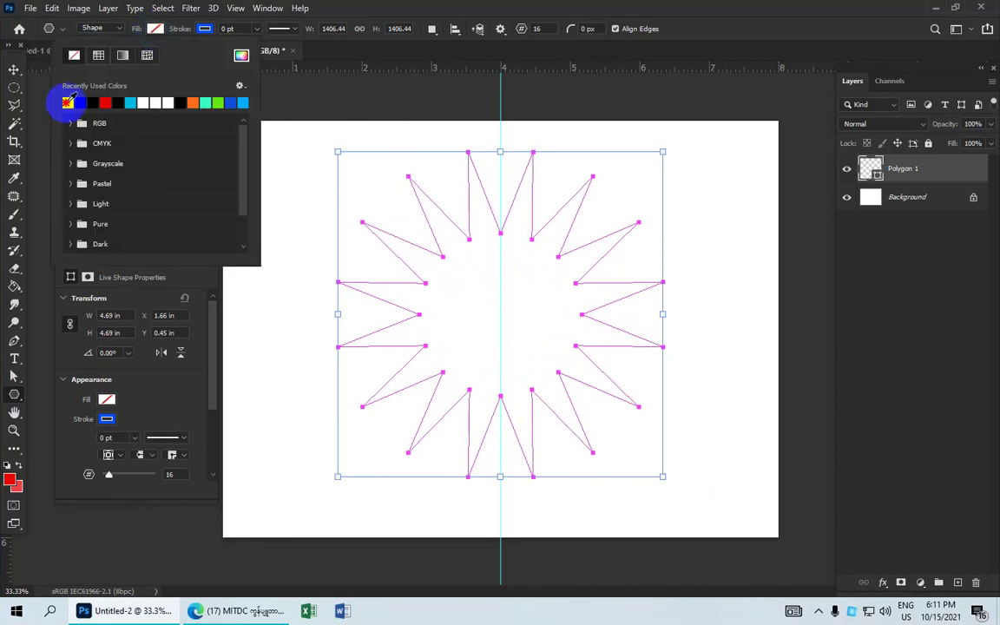
left_click(311, 37)
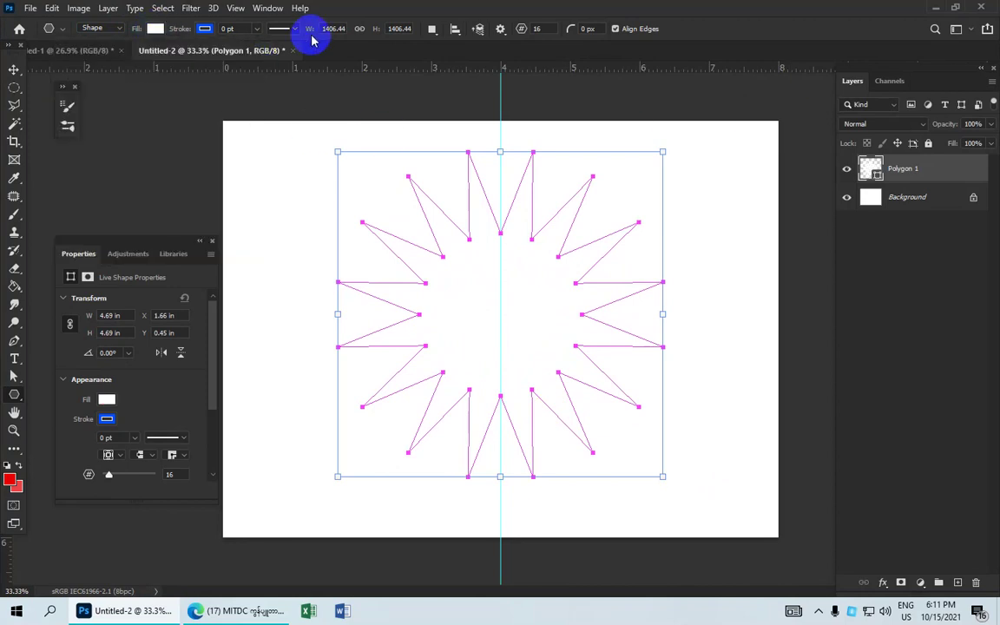
- Rasterize the Polygon 1 star layer, then select the Background layer
right_click(921, 172)
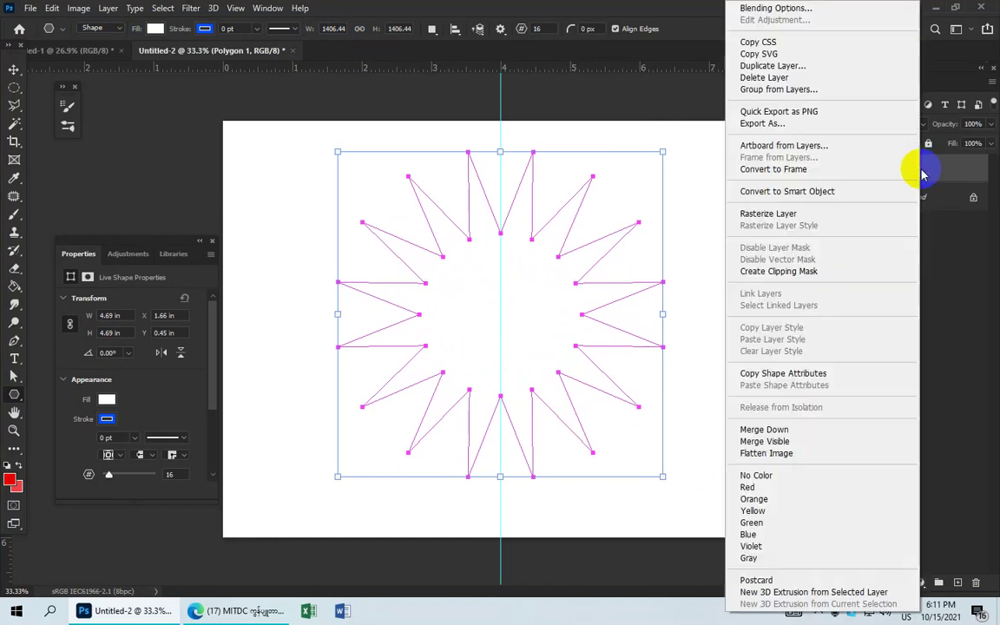
left_click(849, 215)
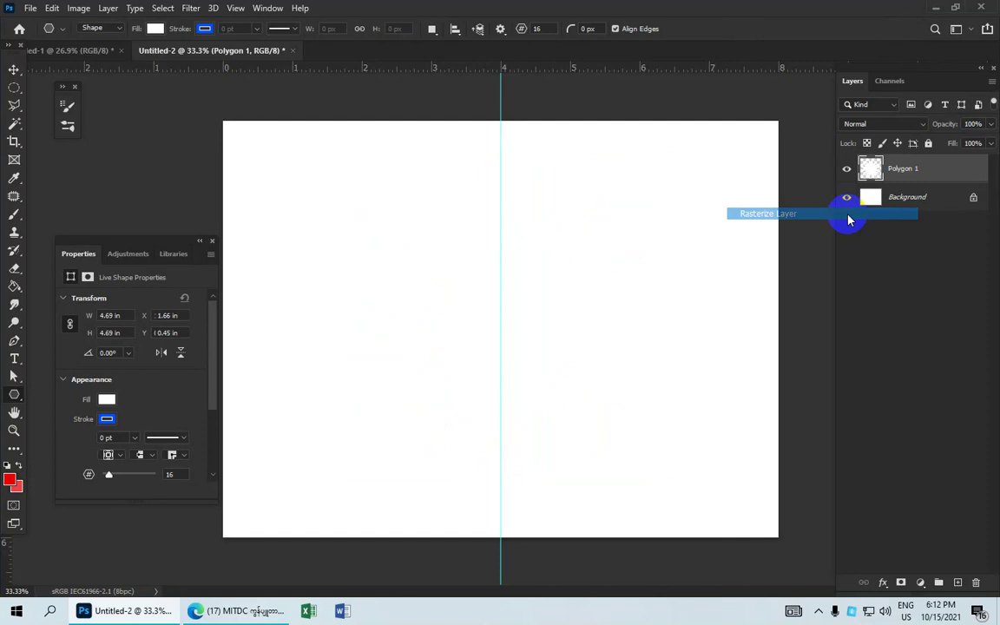
left_click(894, 201)
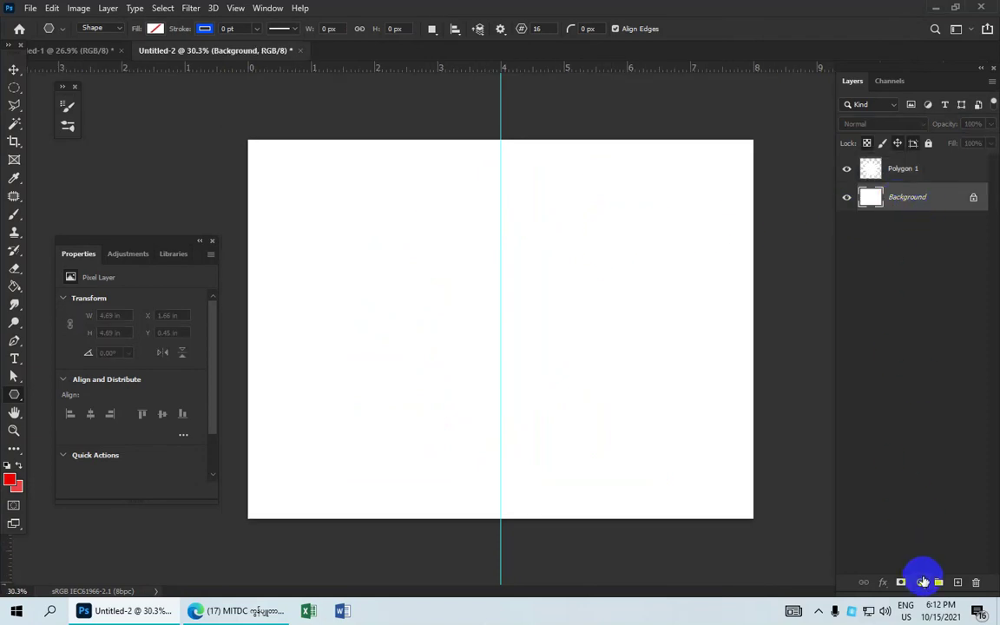
- Add a Gradient Fill layer and set its left colour stop to black (000000)
left_click_drag(923, 582, 909, 345)
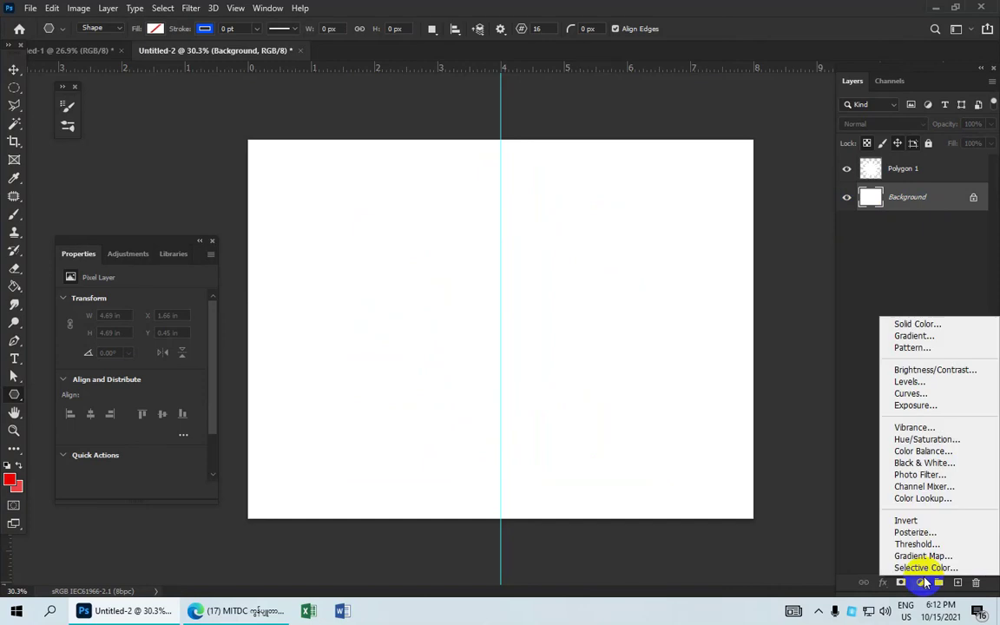
left_click(908, 338)
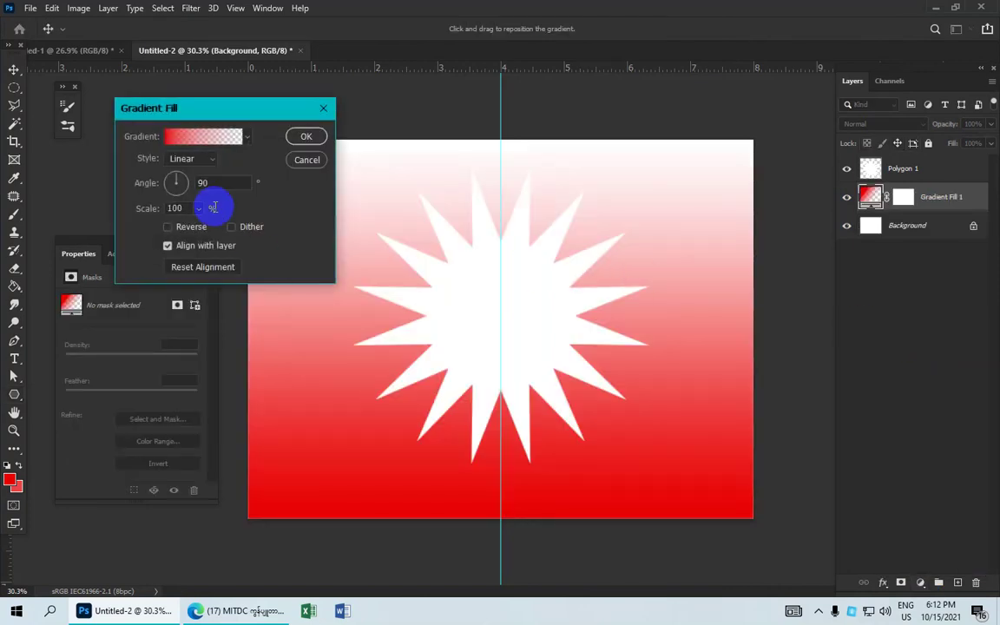
left_click(181, 135)
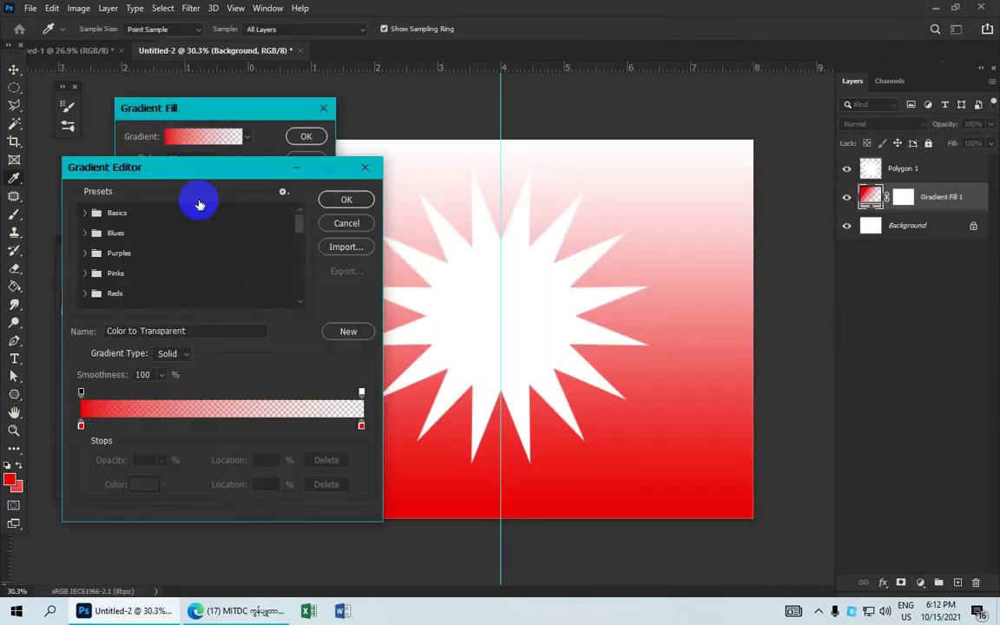
left_click(80, 428)
left_click(145, 484)
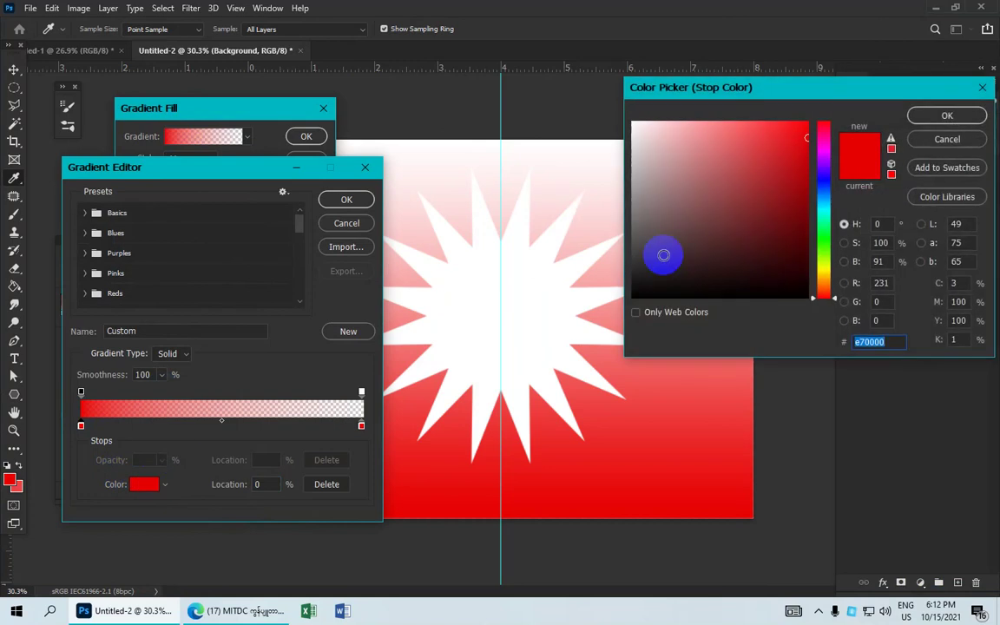
type("000000")
left_click(933, 115)
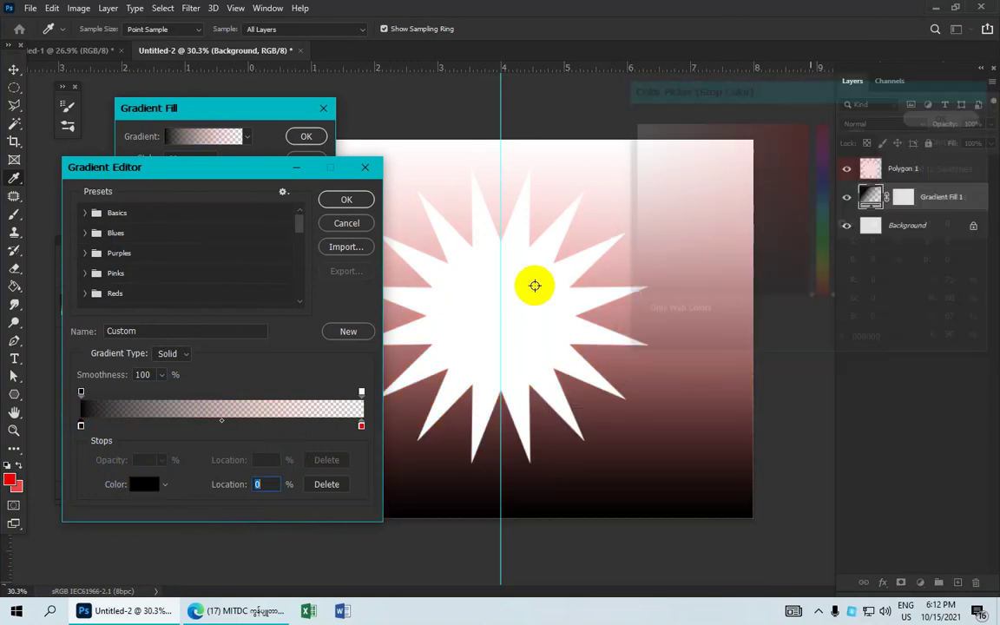
- Set the right colour stop to light grey e8e8e8 with 100 opacity, and accept the gradient
left_click(361, 425)
left_click(139, 484)
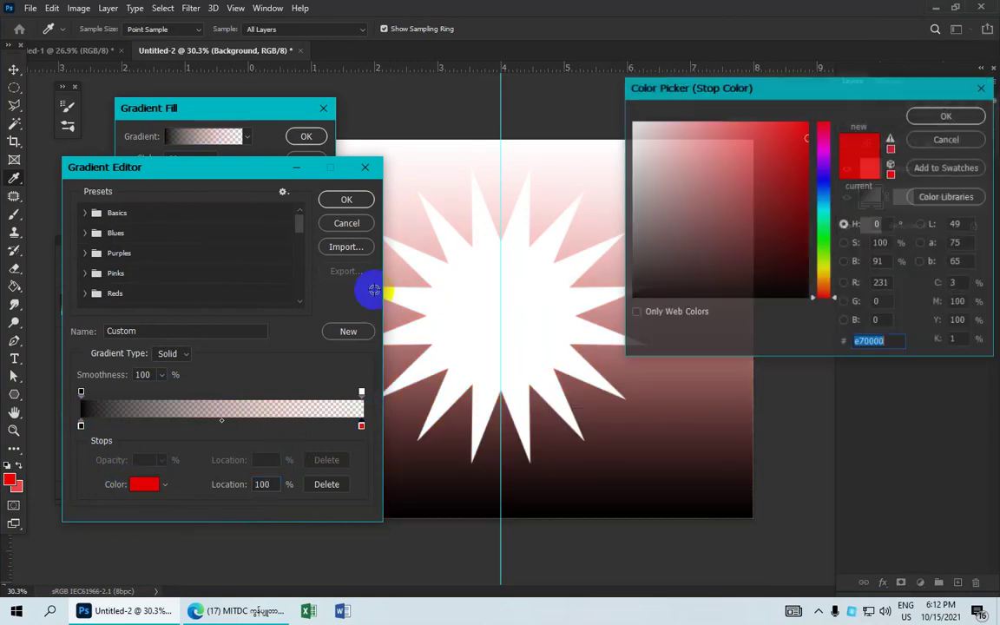
left_click_drag(637, 156, 473, 116)
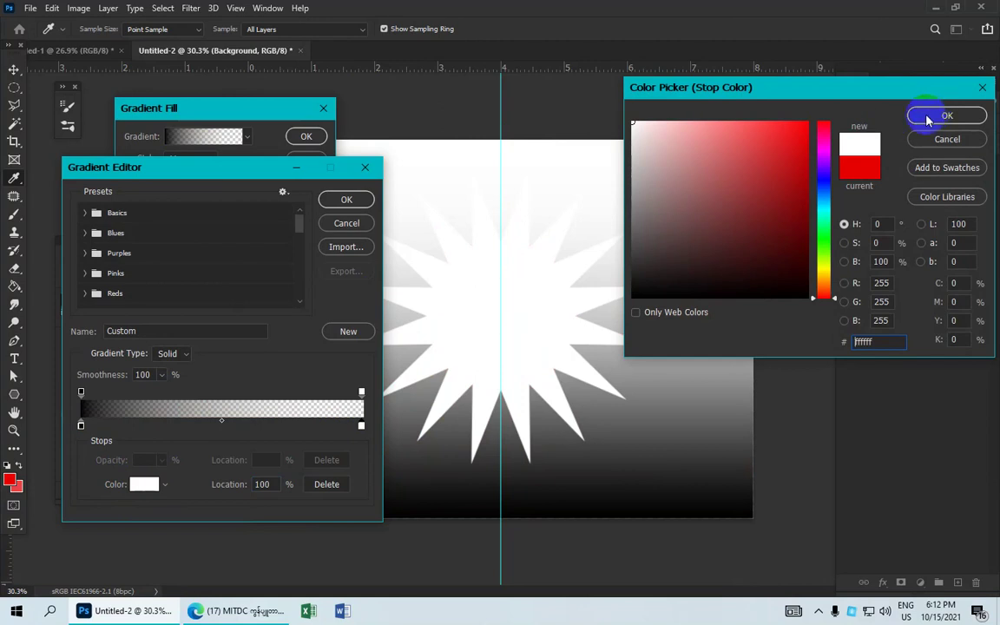
left_click(618, 138)
left_click(610, 137)
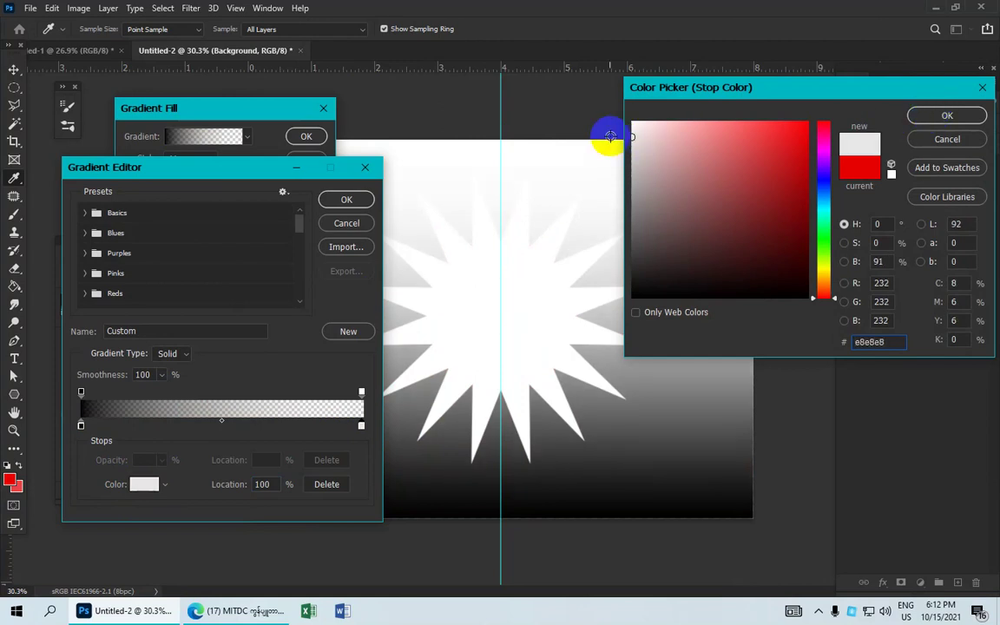
left_click(922, 115)
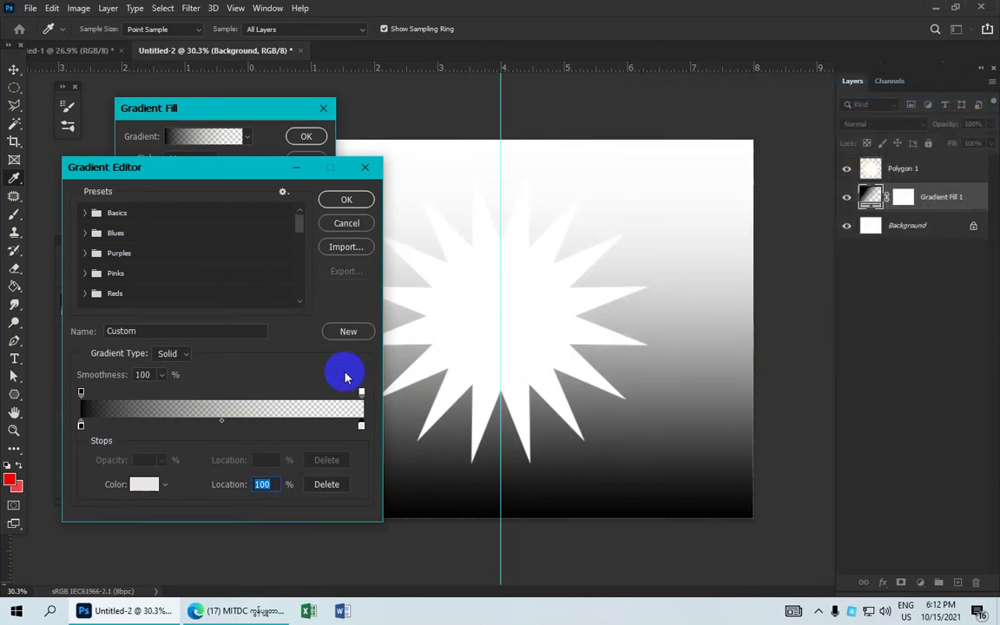
left_click(361, 392)
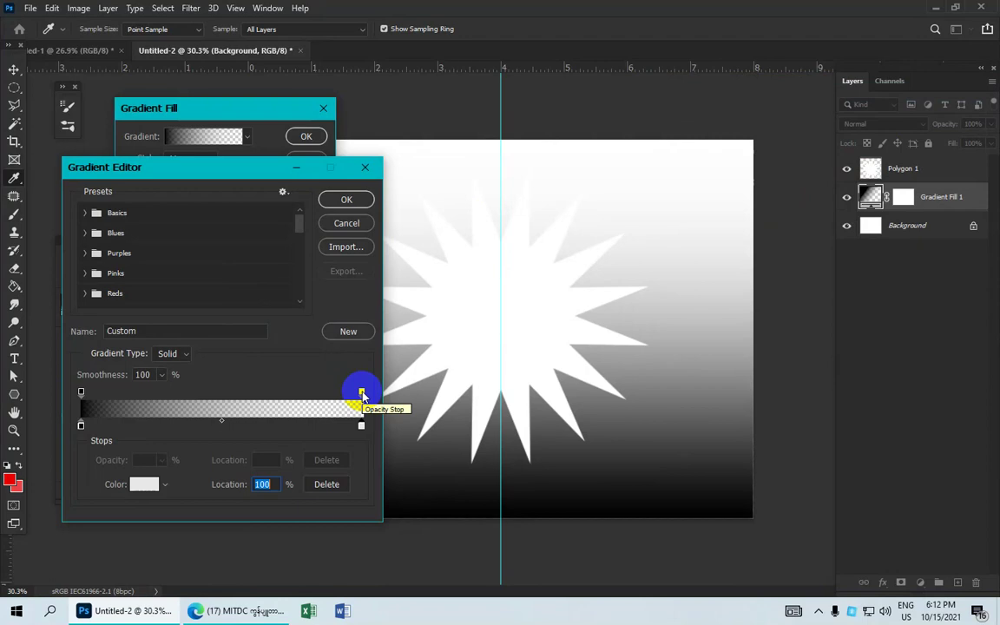
left_click(362, 393)
type("1")
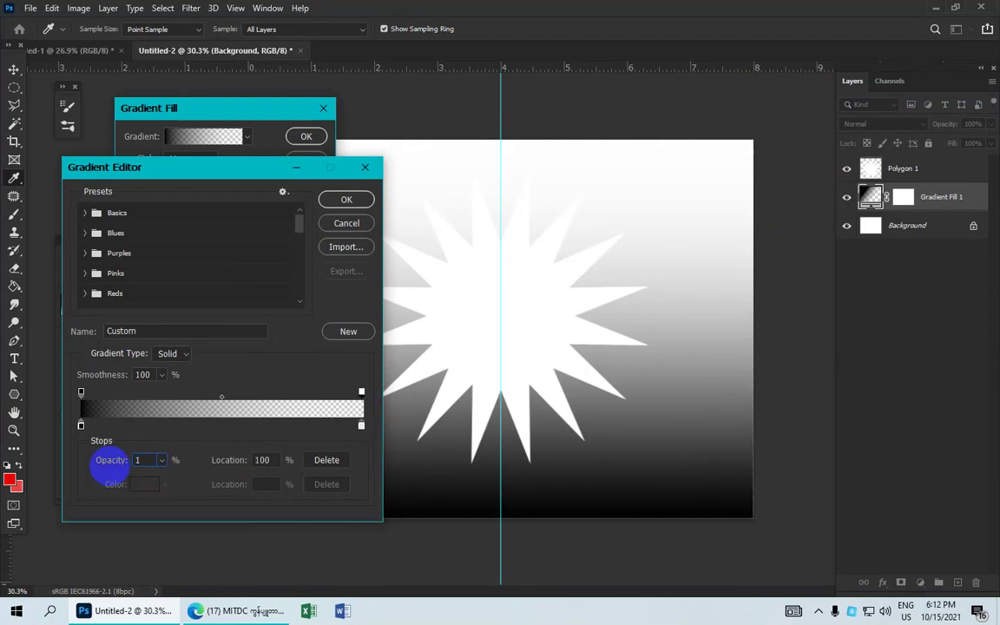
type("00")
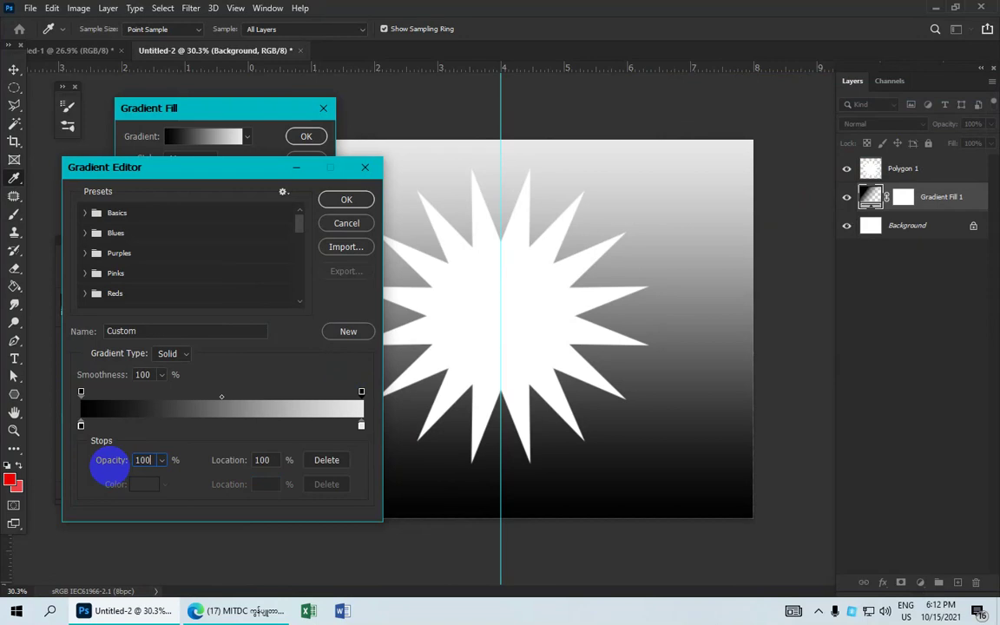
left_click(346, 200)
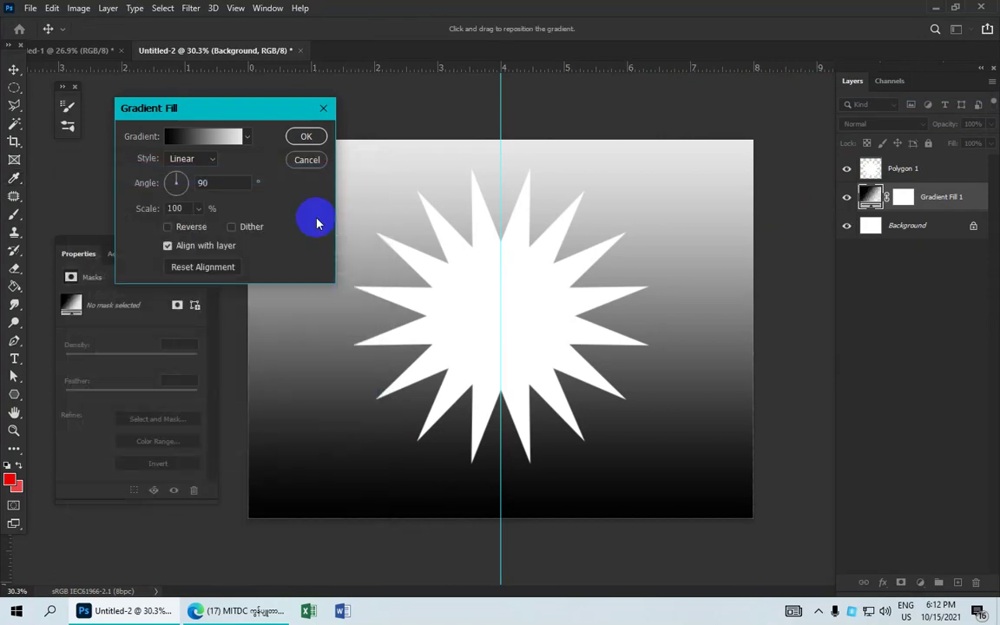
- Make the gradient fill Radial, reversed, scaled up to about 188%, and confirm it
left_click(212, 160)
left_click(191, 171)
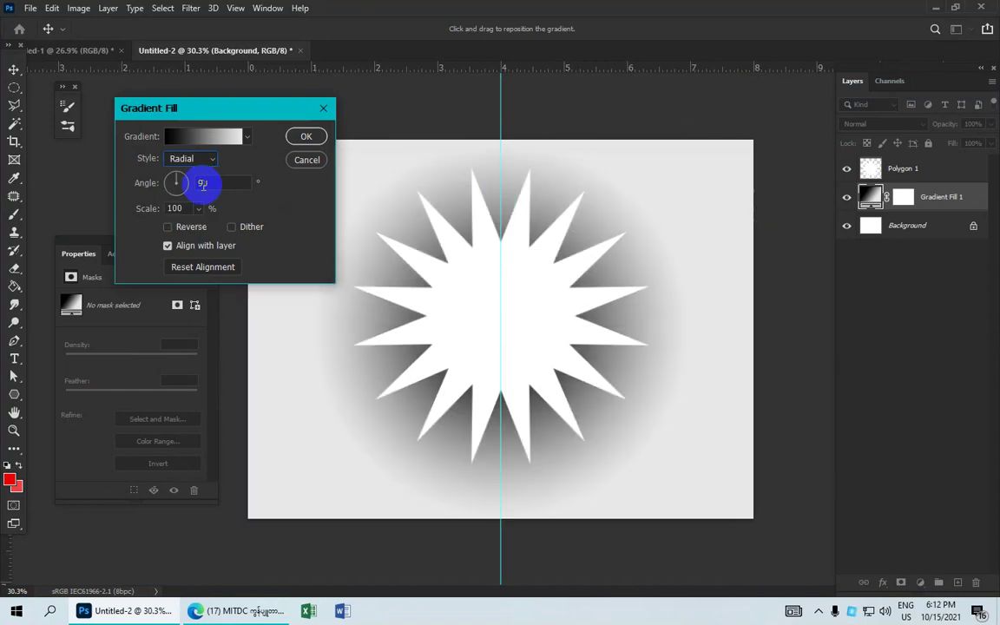
left_click(169, 226)
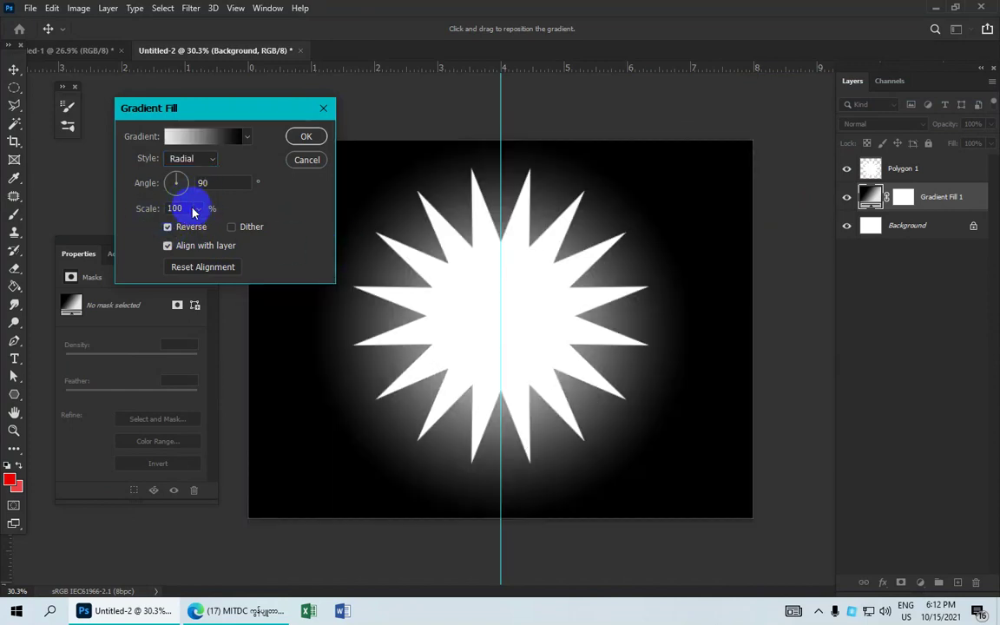
left_click(198, 209)
left_click_drag(200, 228, 211, 228)
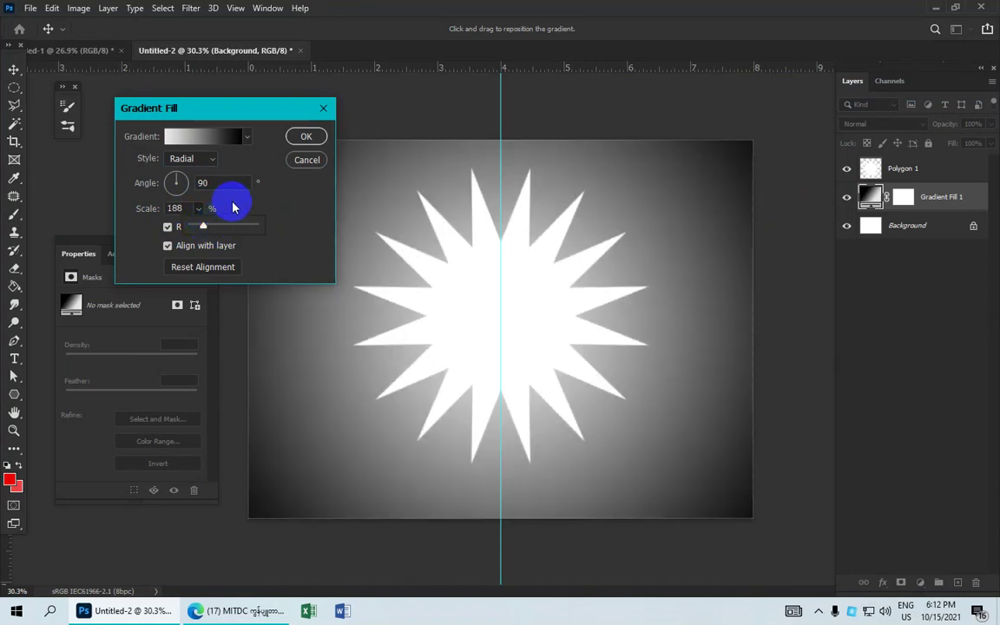
left_click(306, 136)
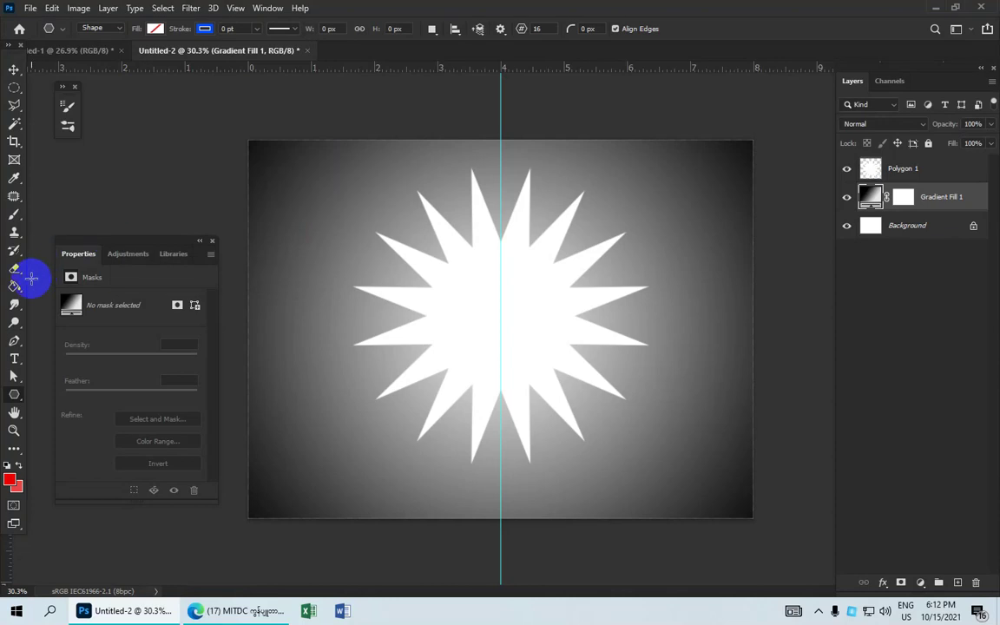
- Select the Polygon 1 star layer and open the shape tool flyout
left_click(911, 171)
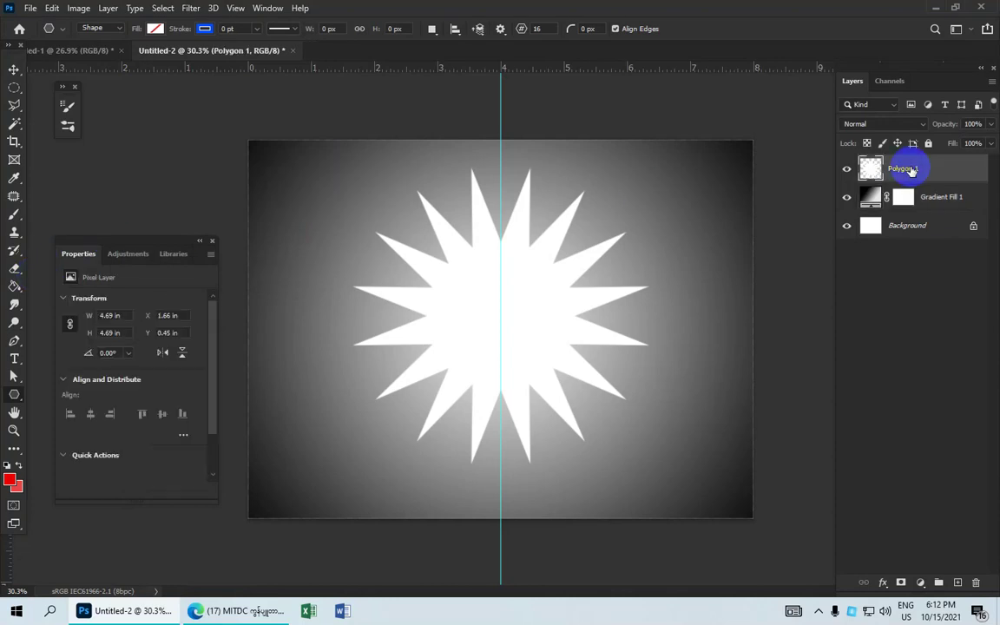
left_click_drag(31, 392, 62, 423)
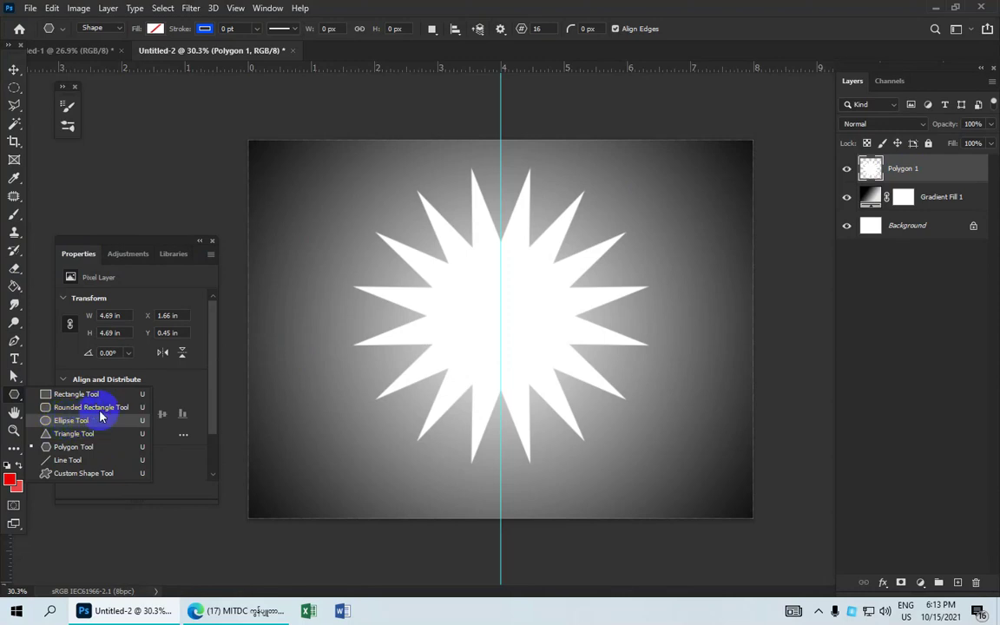
left_click_drag(71, 423, 260, 315)
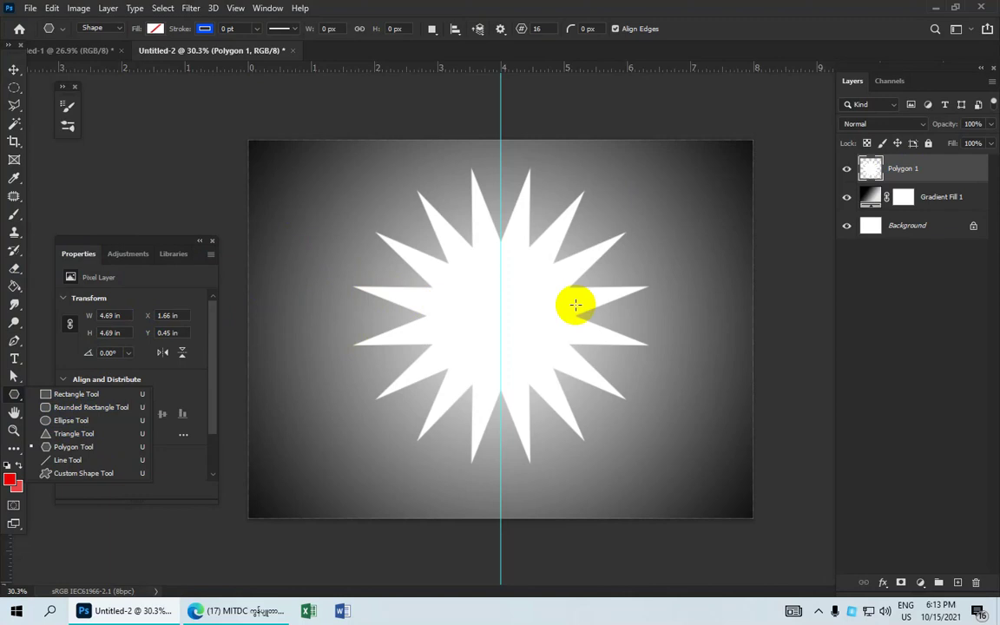
- Add a horizontal guide at 50% crossing the vertical guide, then reselect Polygon 1
left_click(235, 9)
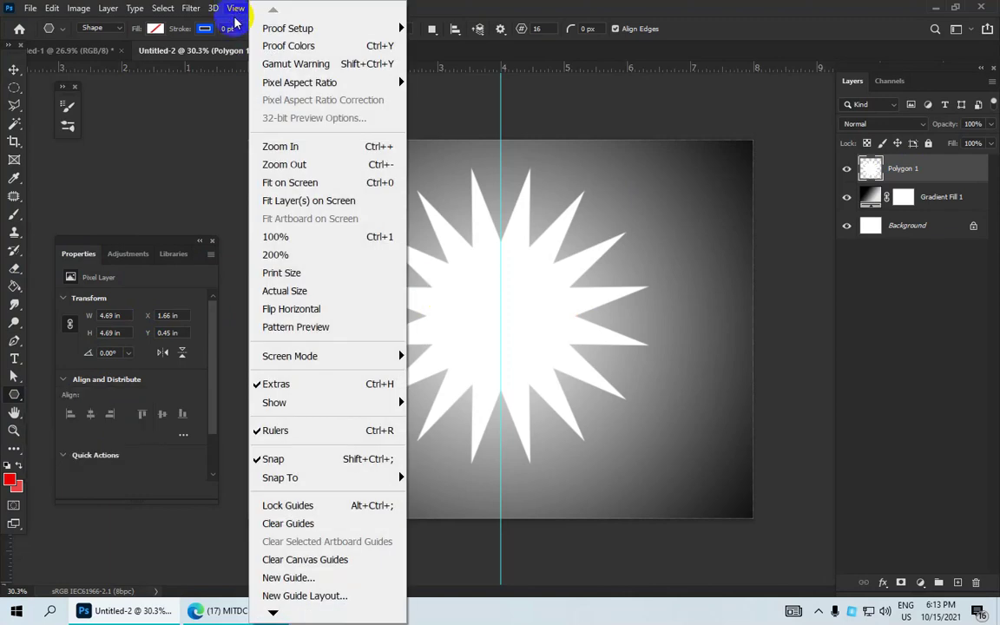
left_click(316, 577)
left_click(352, 179)
type("5")
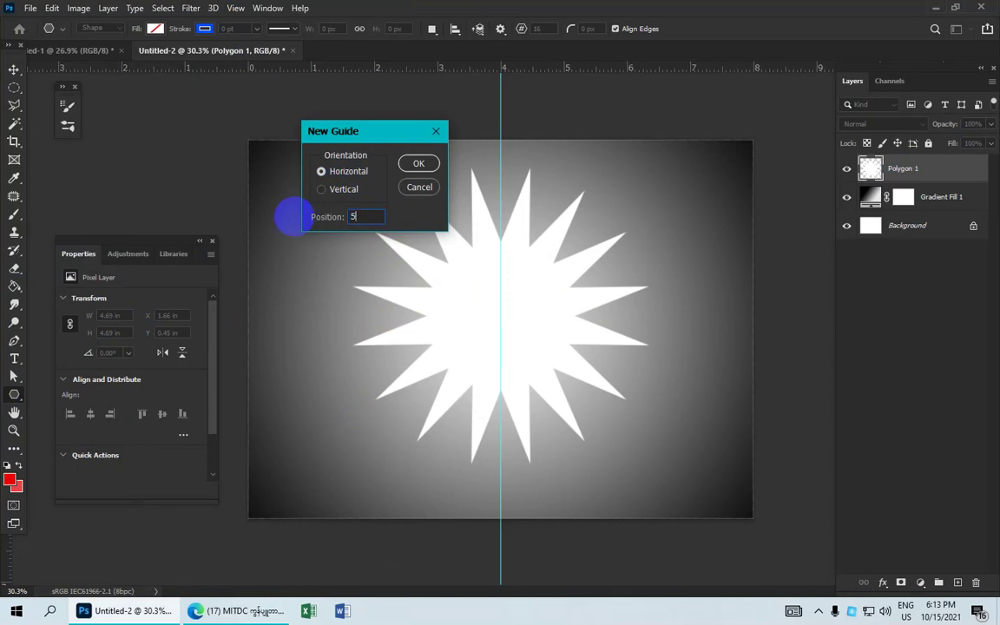
type("0")
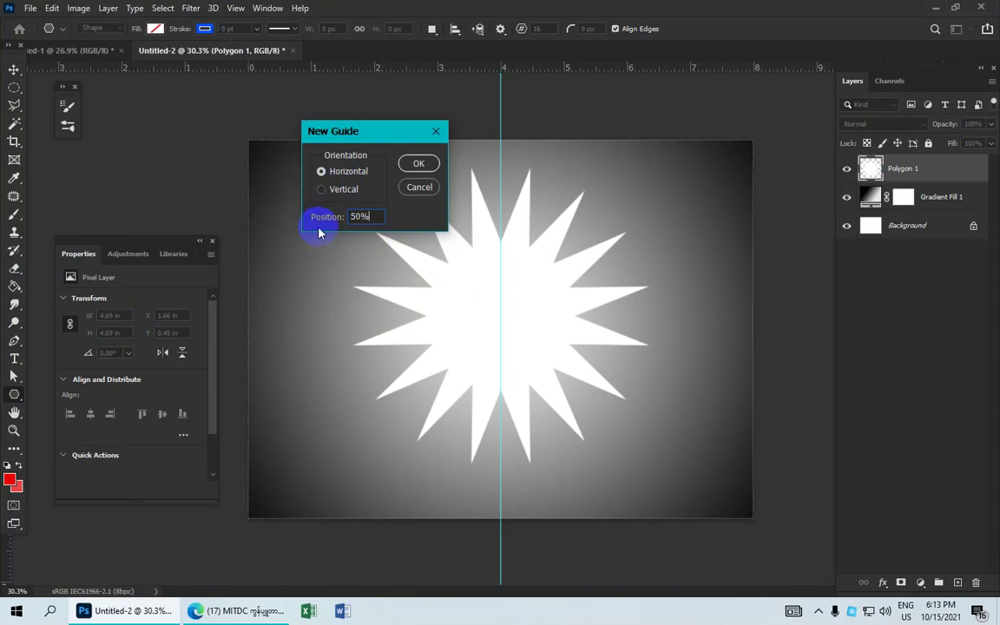
left_click(417, 165)
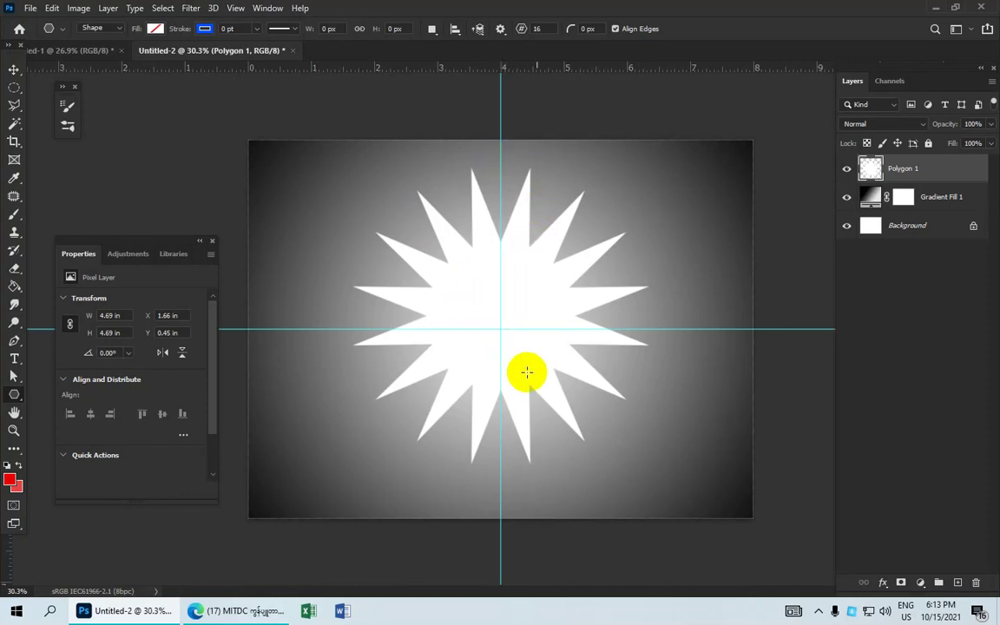
left_click(909, 170)
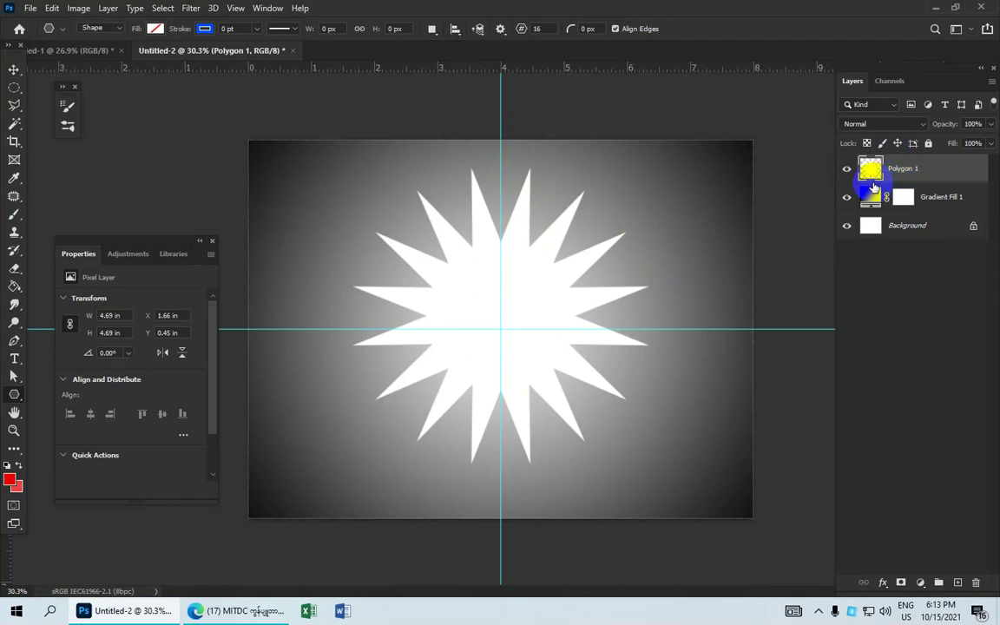
- Move the star down to Y 0.66 in onto the guide crossing, then switch to the Ellipse Tool
key("v")
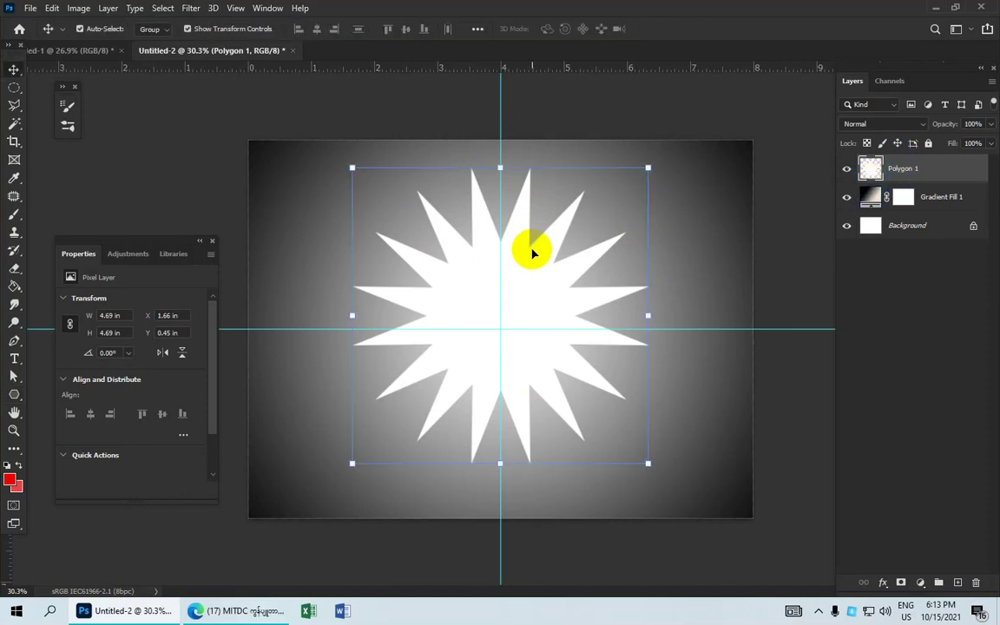
left_click_drag(534, 252, 536, 265)
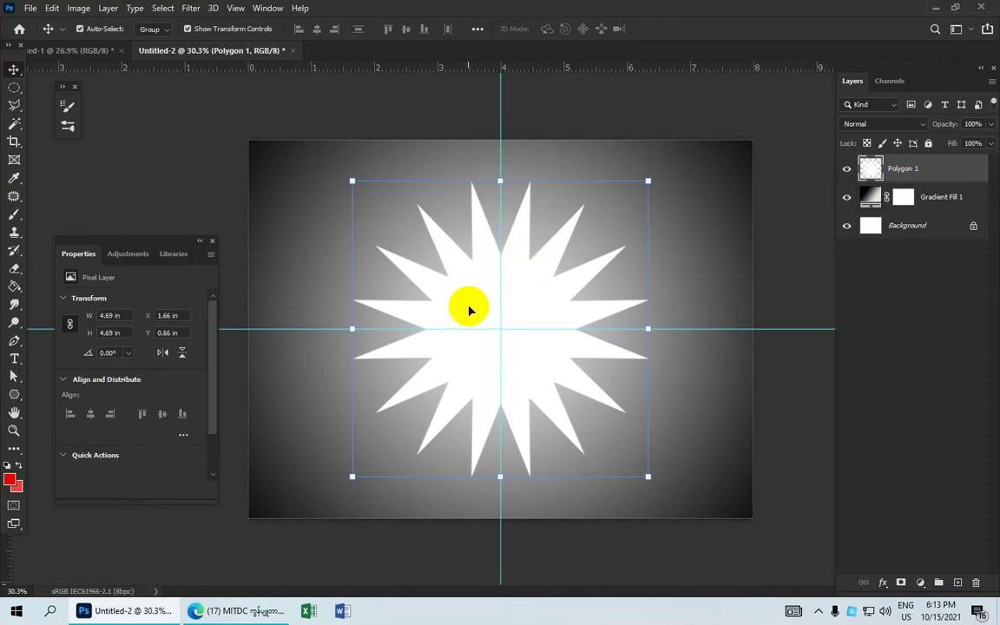
left_click(14, 394)
right_click(14, 395)
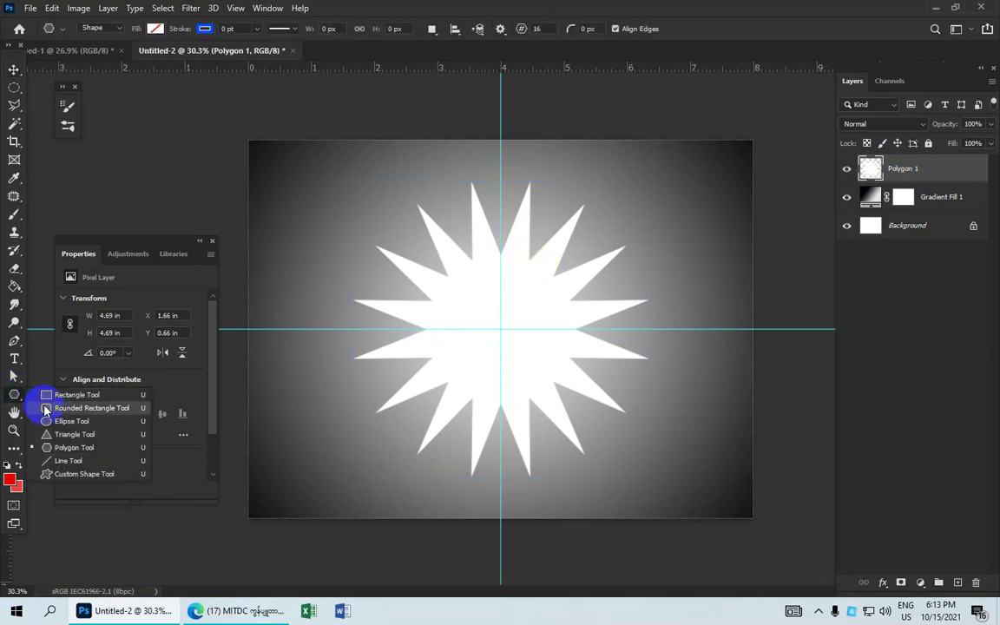
left_click(65, 422)
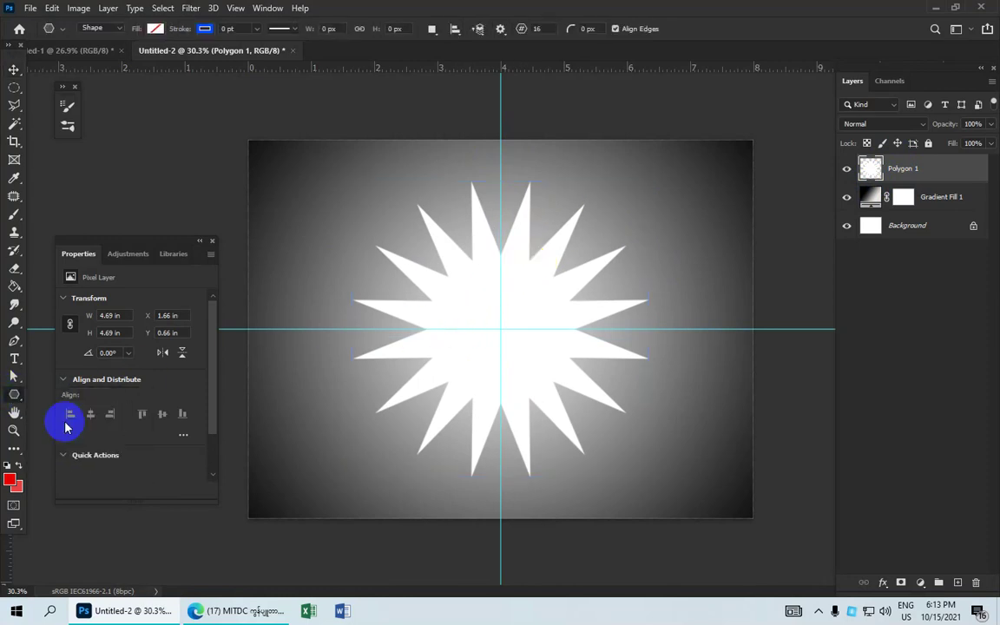
- Draw a 2.92 in light grey circle centred on the star as Ellipse 1, then open its layer options
left_click(94, 28)
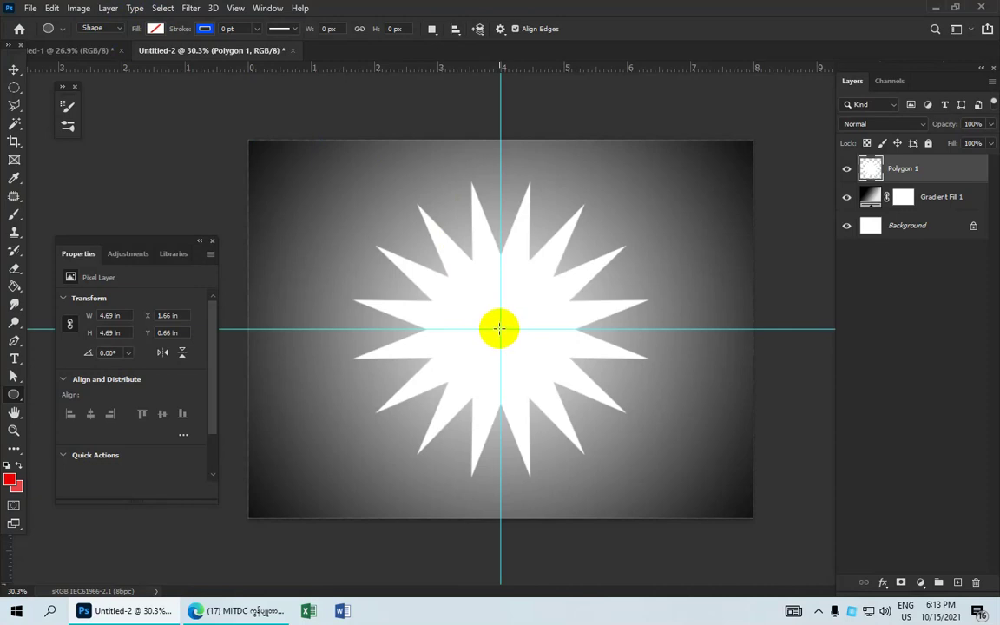
mouse_move(499, 328)
left_mouse_down()
mouse_move(670, 444)
mouse_move(633, 422)
left_mouse_up()
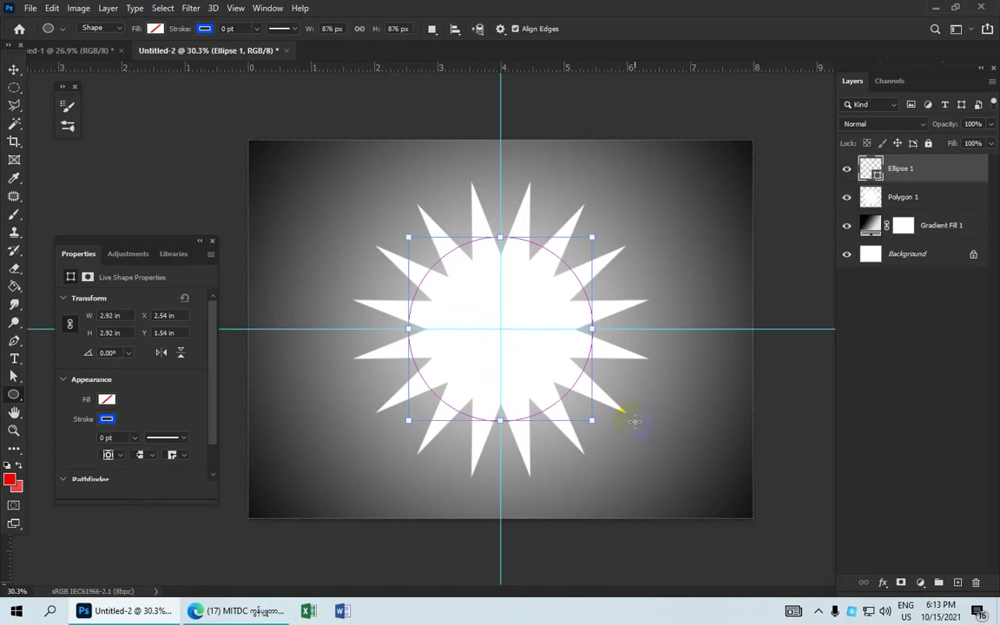
left_click(155, 29)
left_click(69, 102)
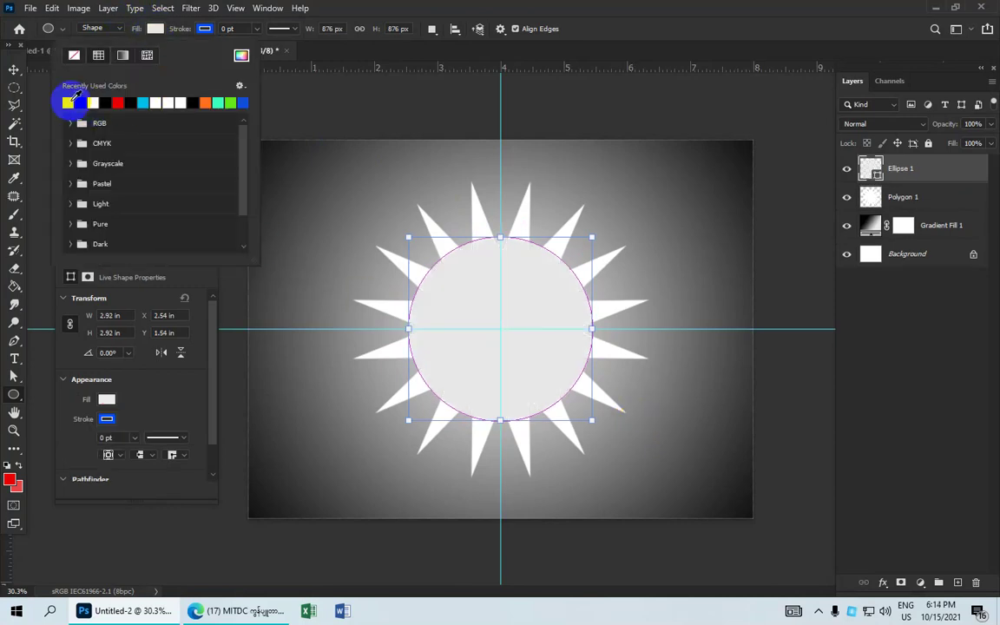
left_click(291, 39)
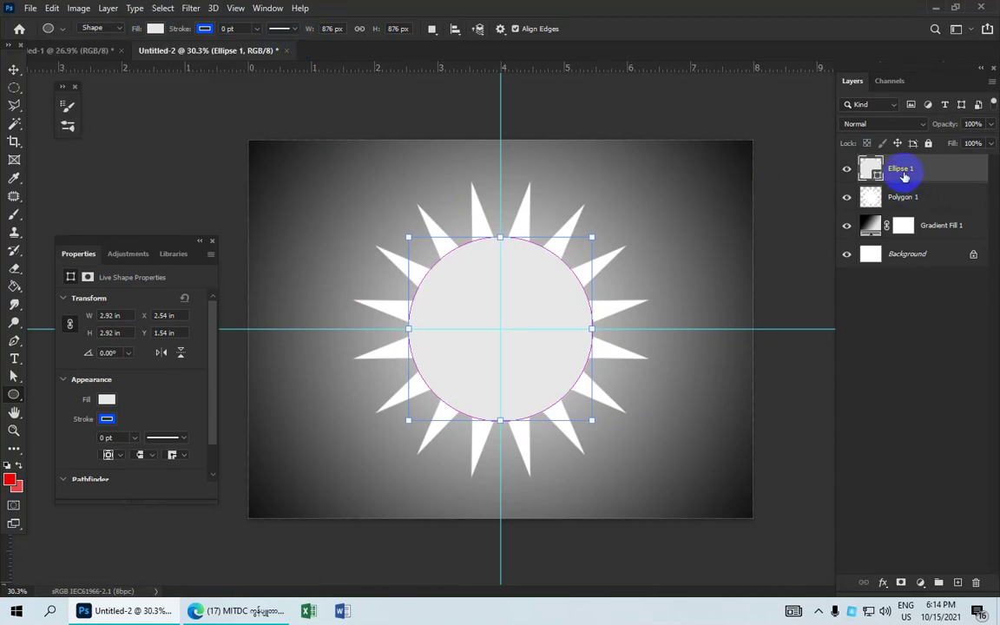
right_click(904, 176)
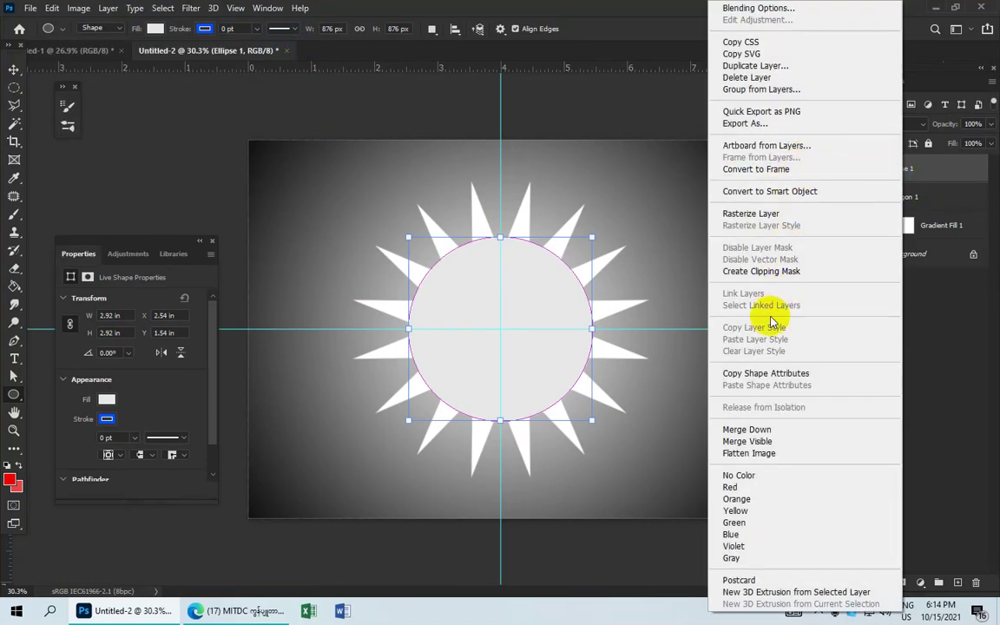
- Fit the whole document in the window and zoom around to inspect the circle
left_click(749, 216)
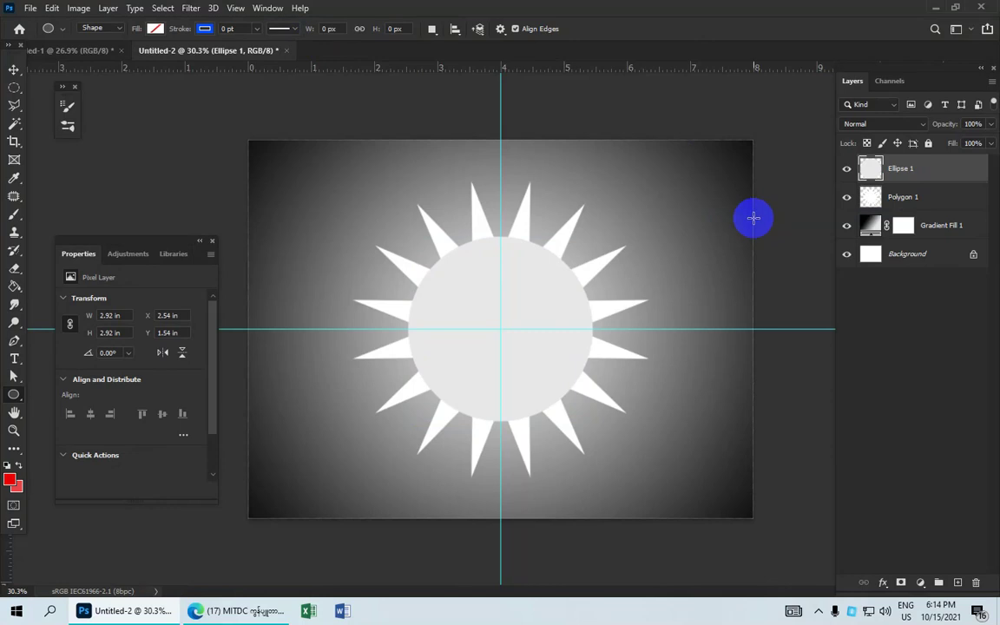
key("ctrl+0")
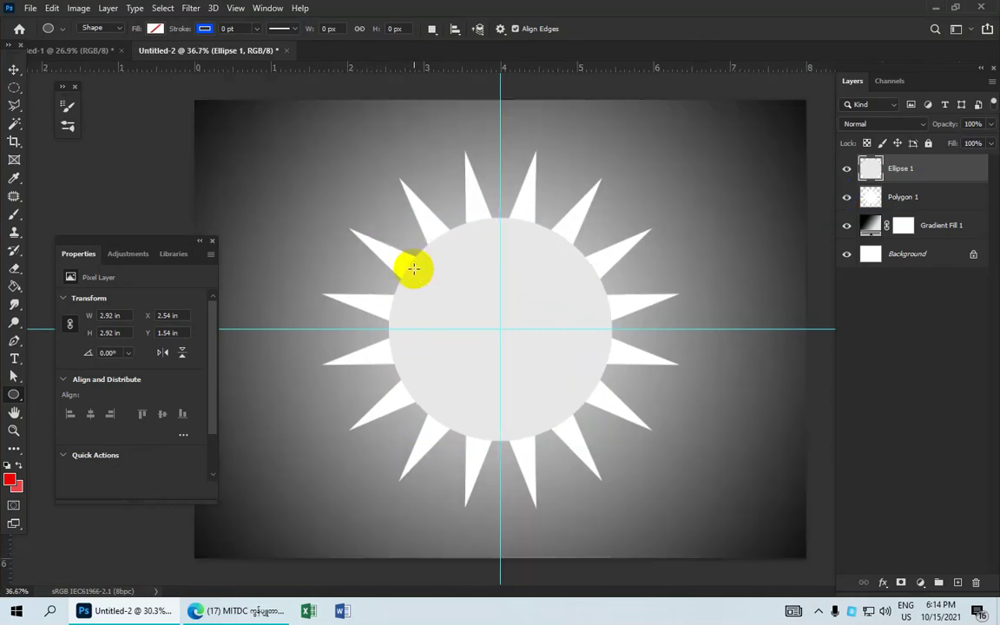
scroll(413, 273, "down", 2)
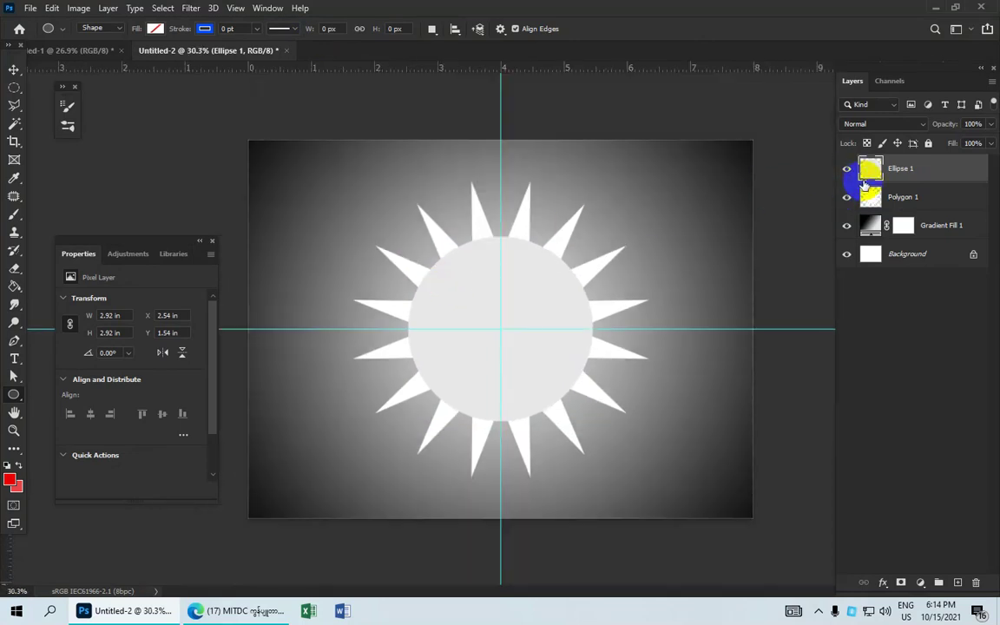
scroll(536, 286, "up", 2)
scroll(522, 294, "up", 1)
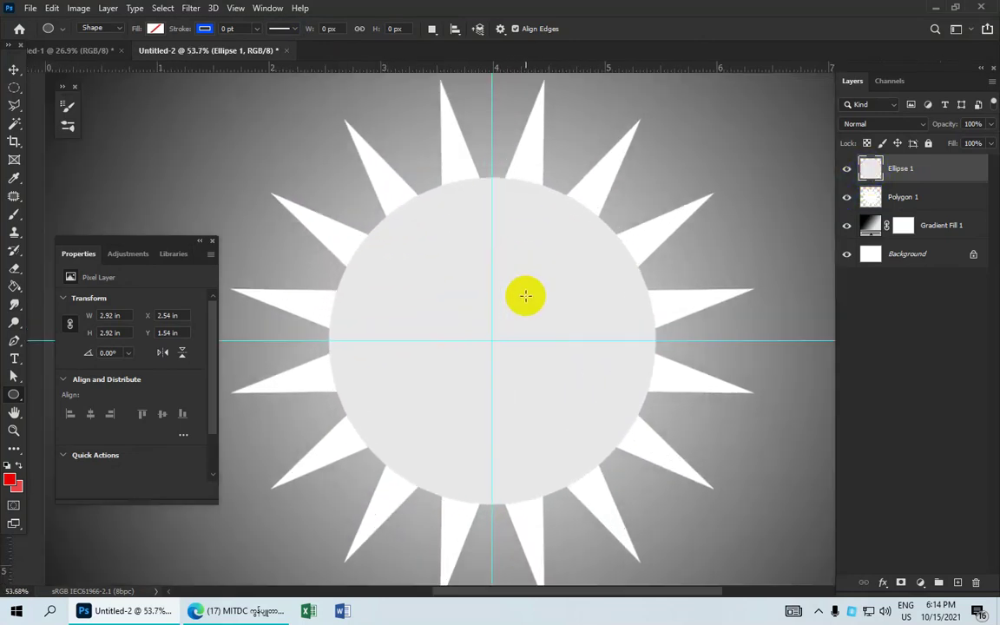
scroll(525, 297, "down", 1)
scroll(525, 297, "down", 1)
scroll(674, 250, "down", 1)
scroll(696, 250, "up", 1)
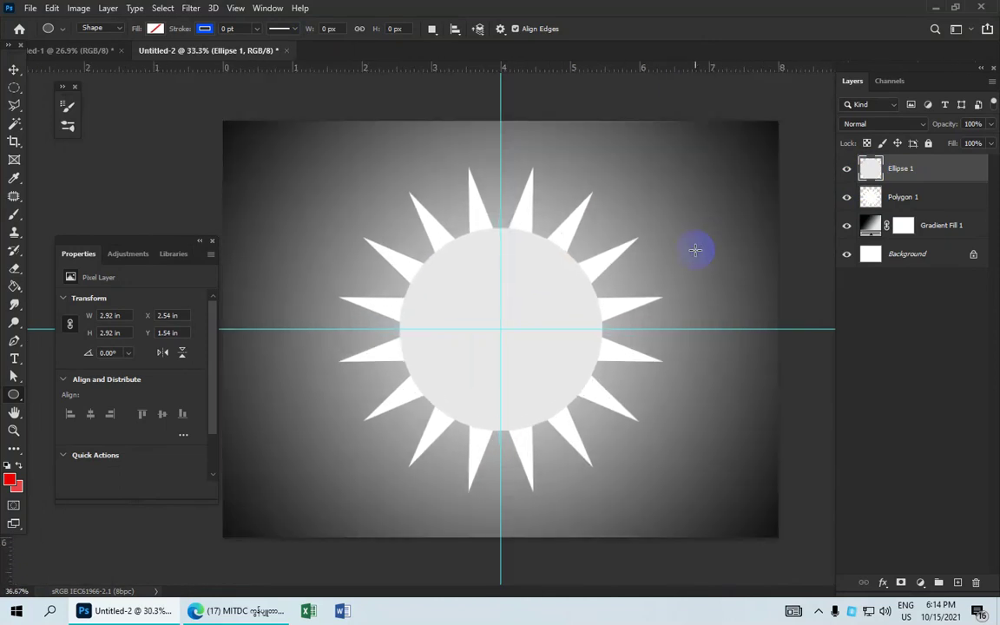
scroll(696, 250, "up", 1)
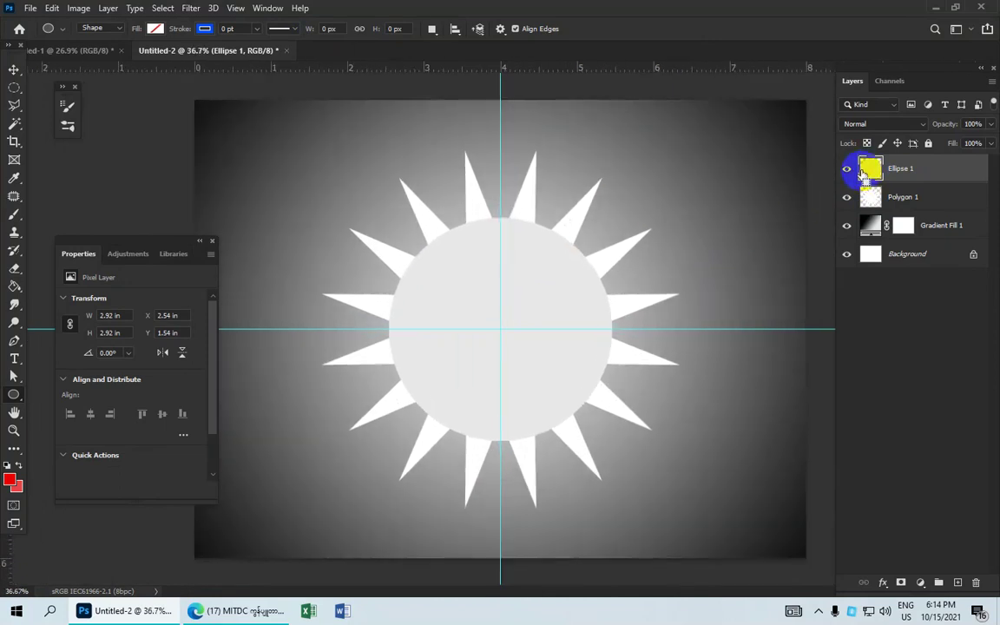
- Set the Ellipse 1 circle's fill colour to pure white
left_click(862, 173)
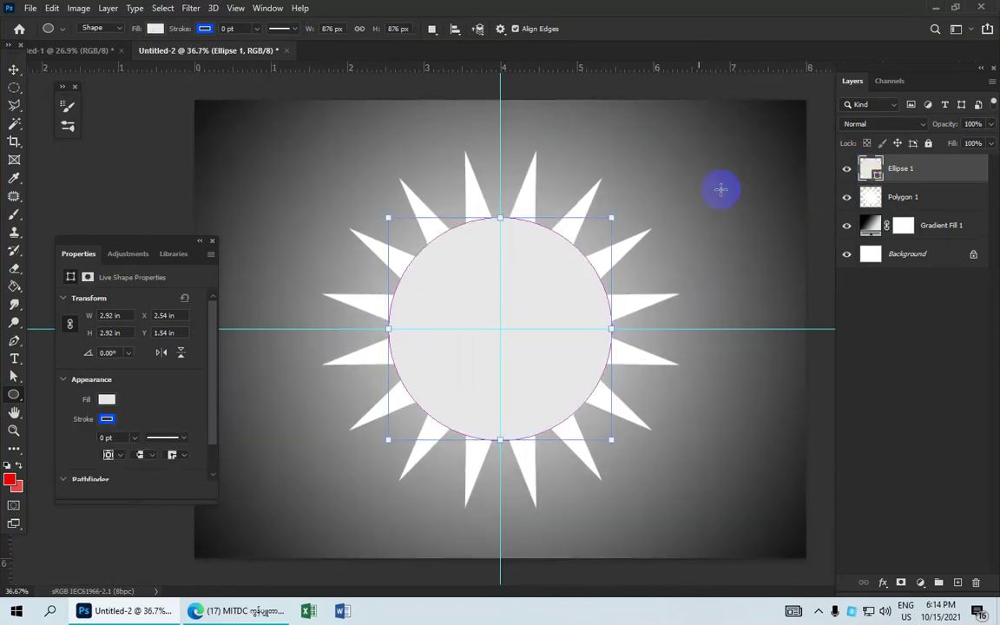
left_click(155, 30)
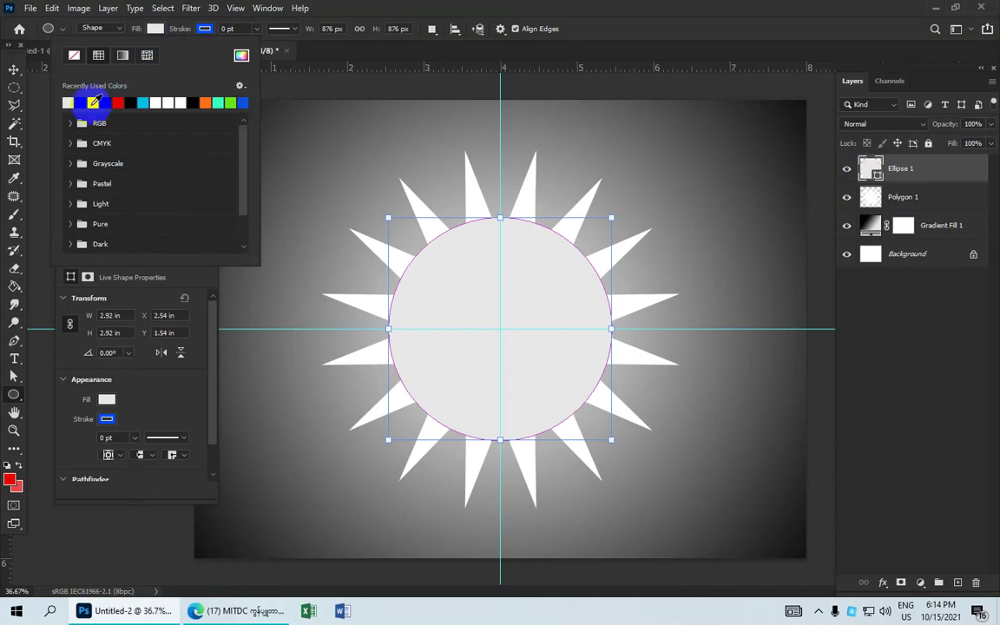
left_click(93, 102)
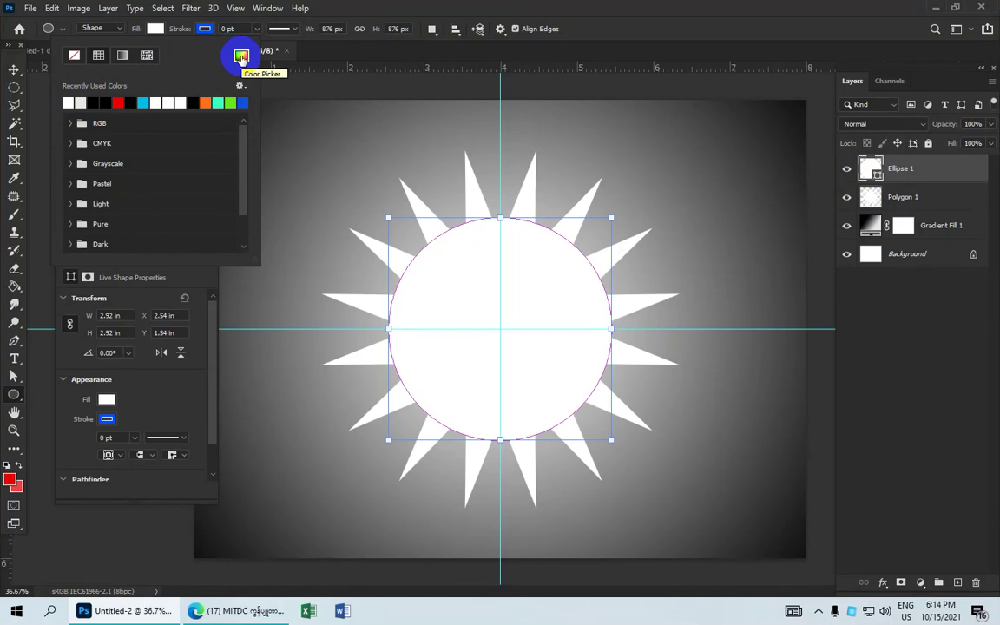
left_click(241, 57)
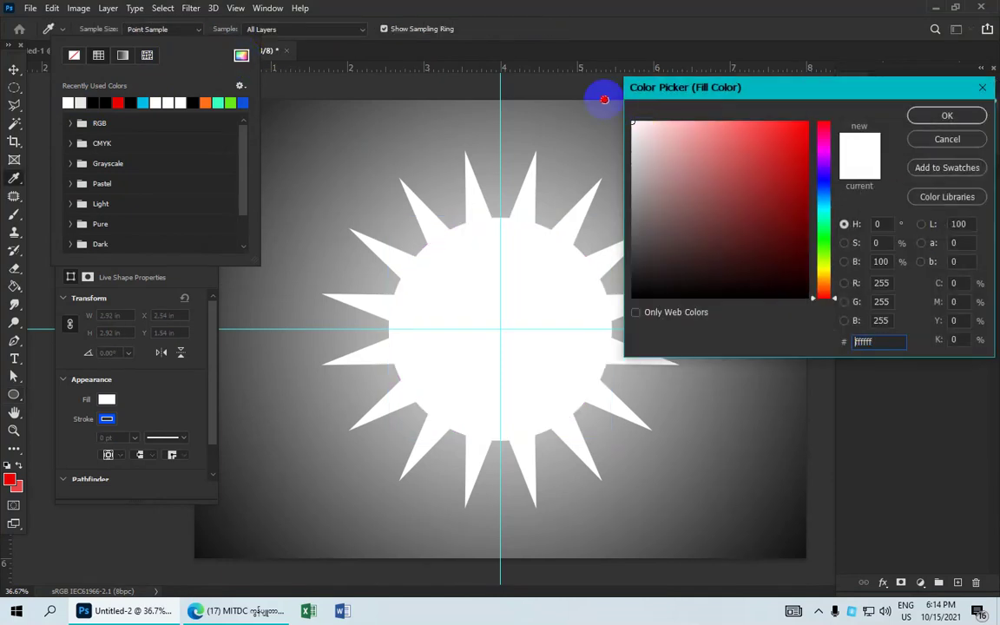
left_click(929, 115)
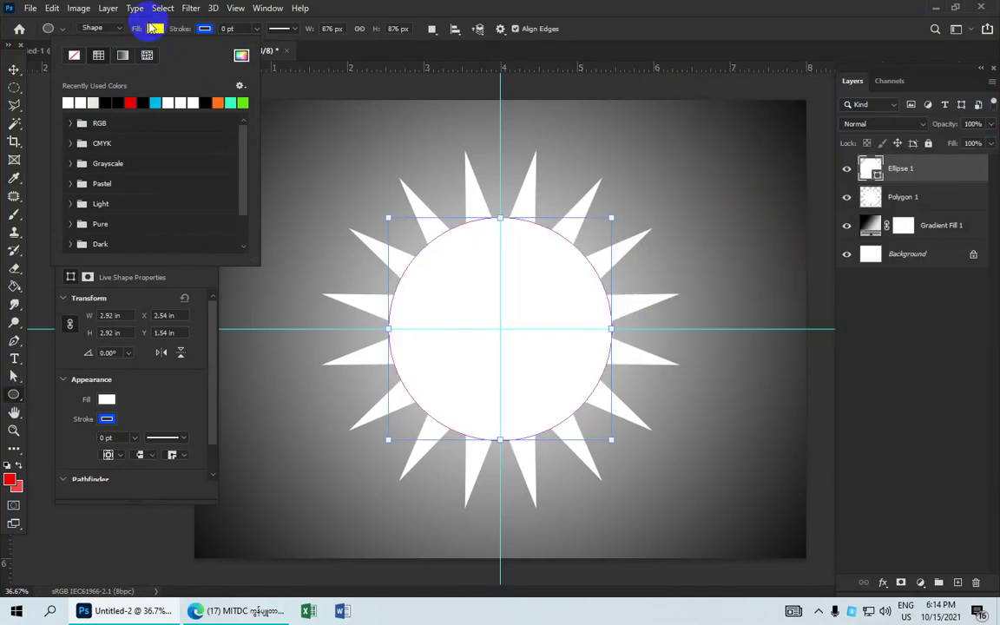
left_click(293, 28)
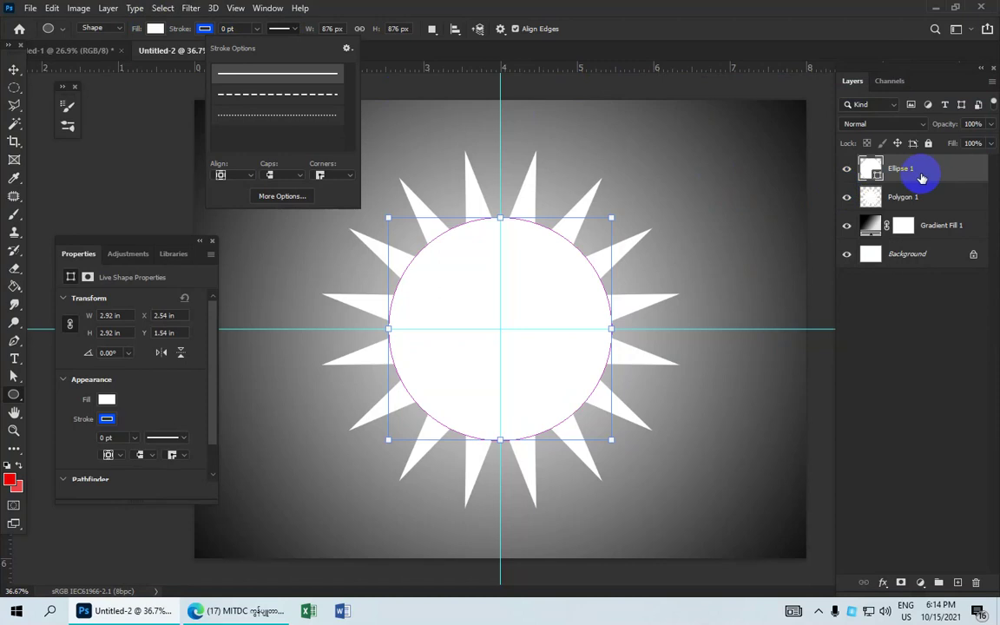
- Rasterize Ellipse 1, merge it with Polygon 1 into one layer, then hide it
right_click(910, 173)
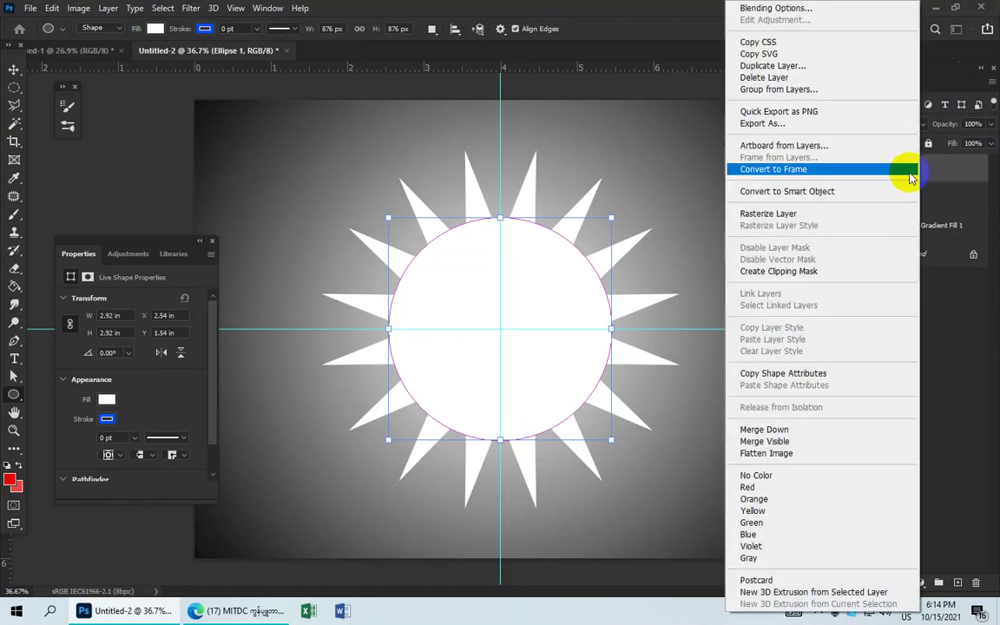
left_click(783, 216)
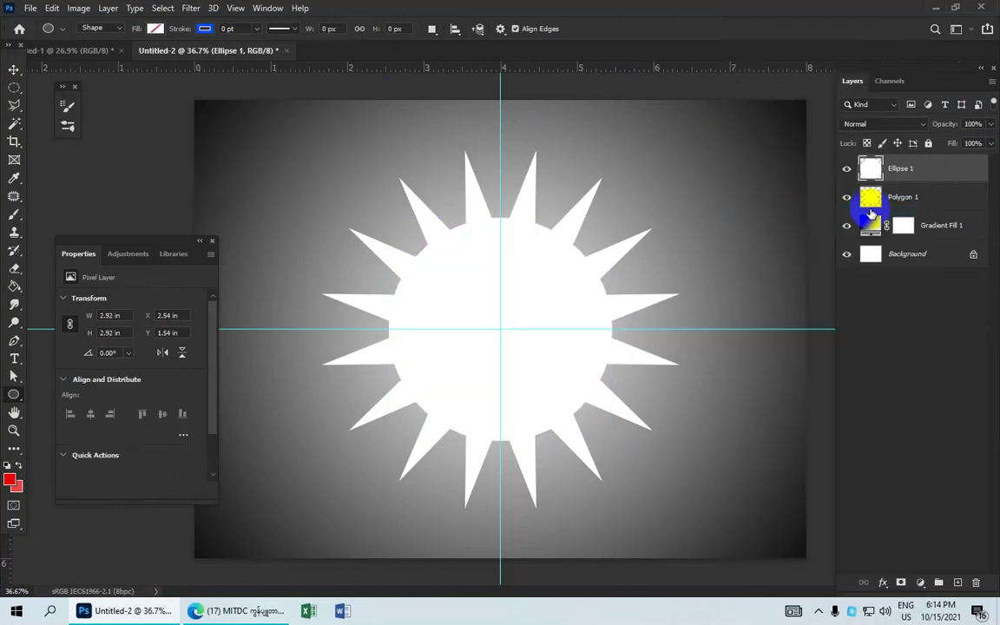
left_click(898, 199, "shift")
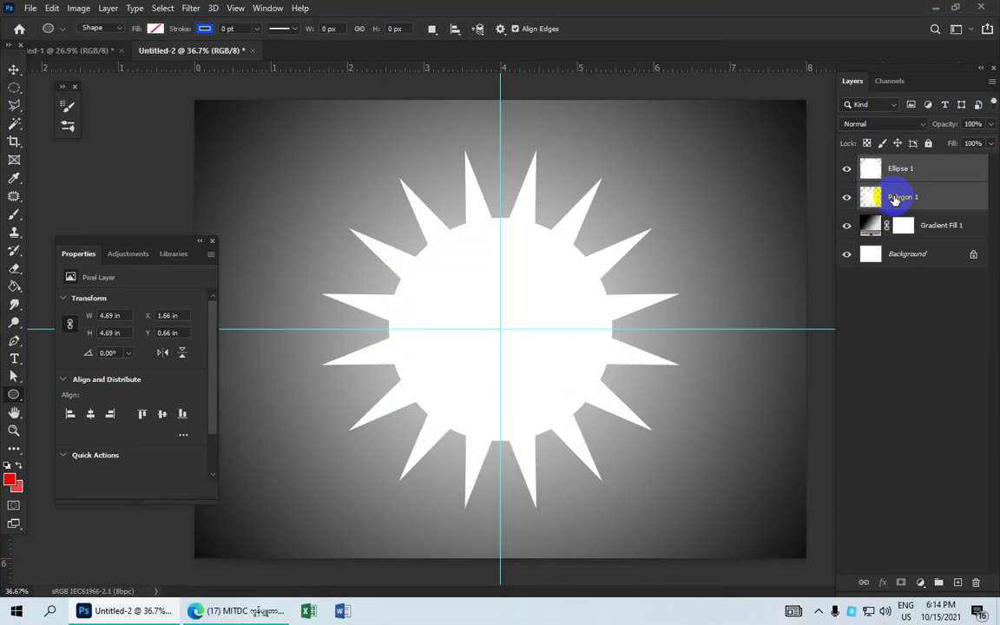
key("ctrl+e")
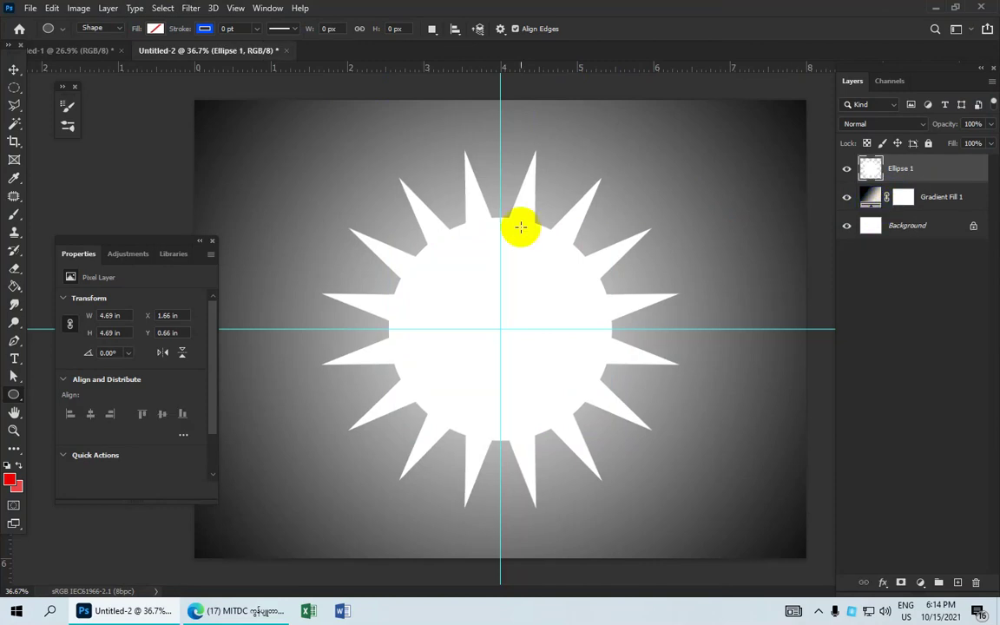
left_click(842, 171)
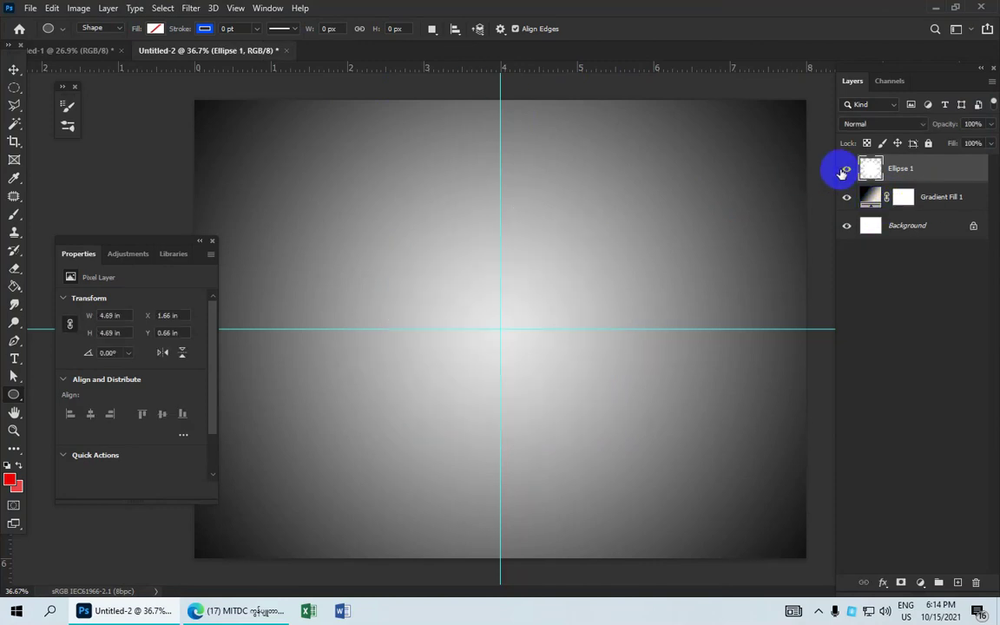
- Show the merged layer and draw a 3.68 in circular marquee centred on the guide crossing
left_click(842, 172)
left_click(18, 87)
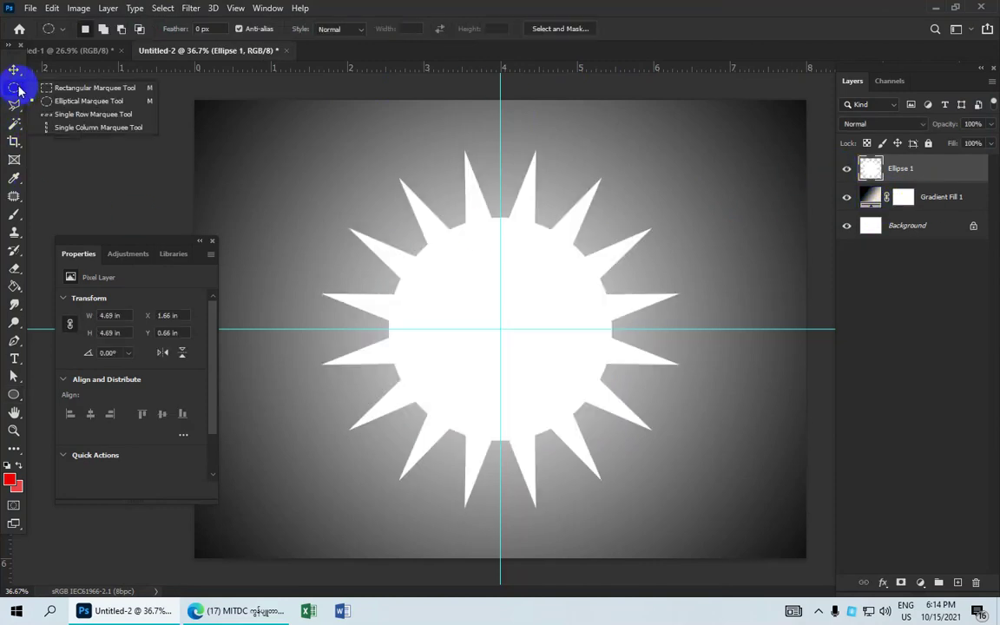
left_click(100, 101)
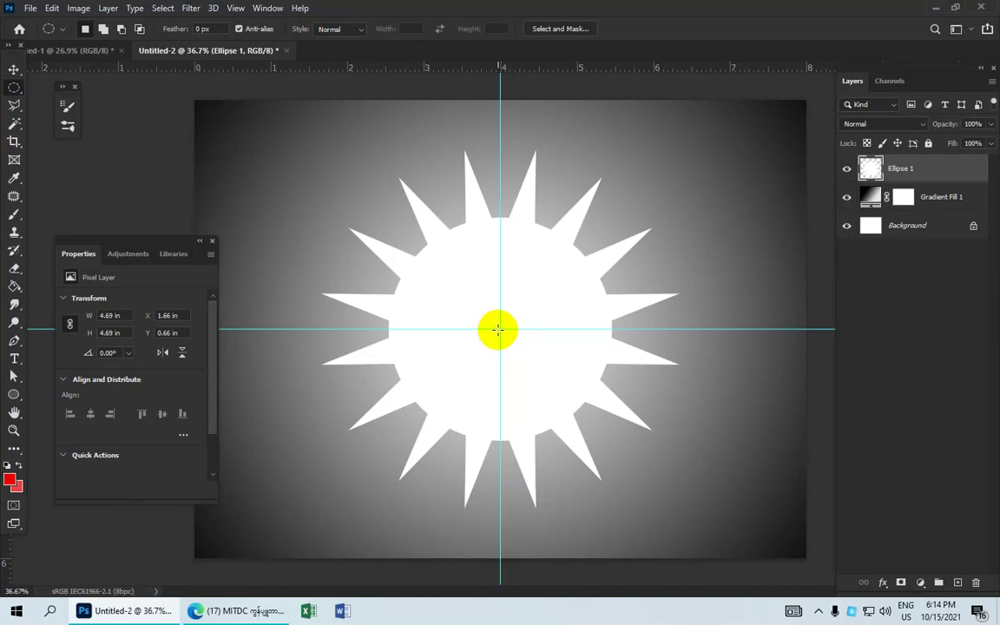
left_click_drag(502, 329, 543, 383)
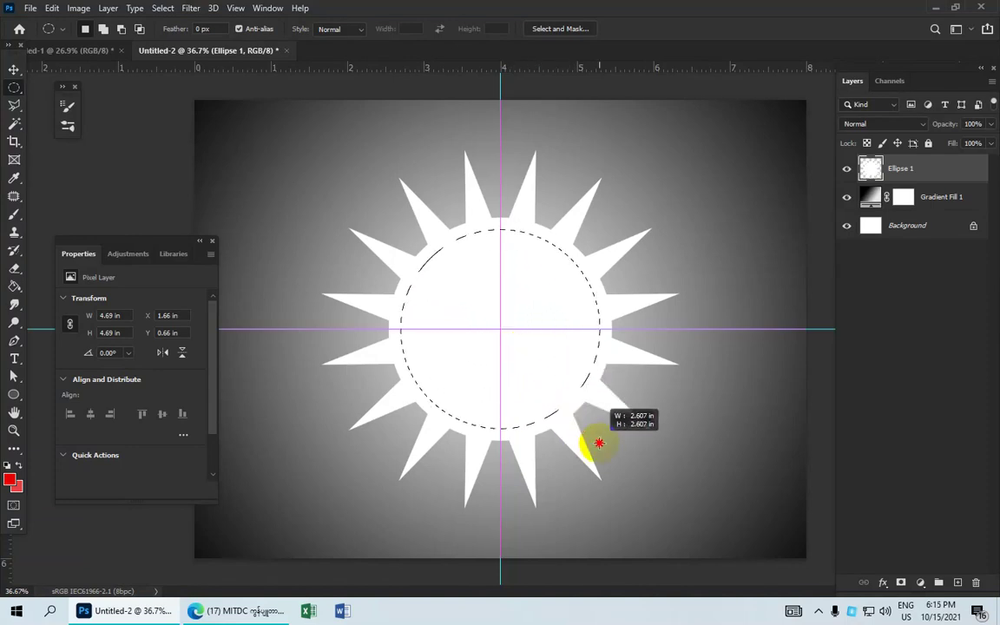
left_click_drag(544, 383, 635, 477)
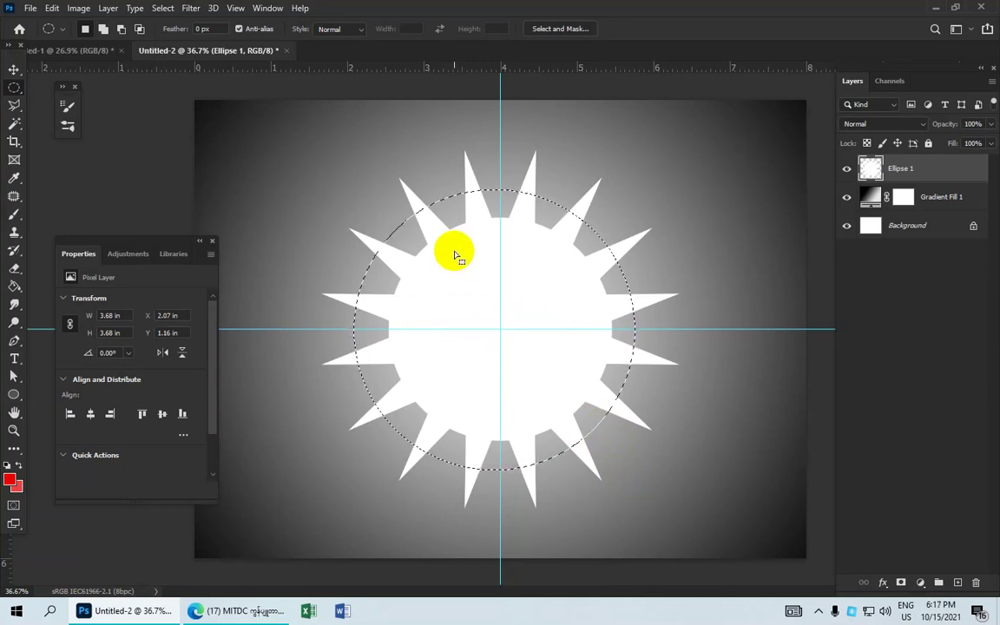
scroll(521, 250, "up", 1)
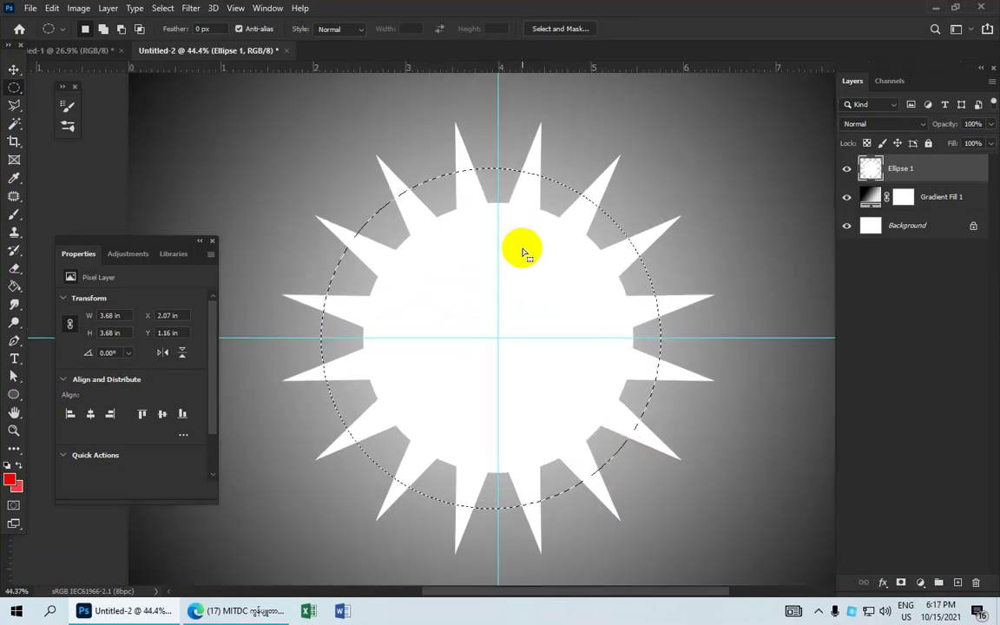
scroll(521, 250, "up", 1)
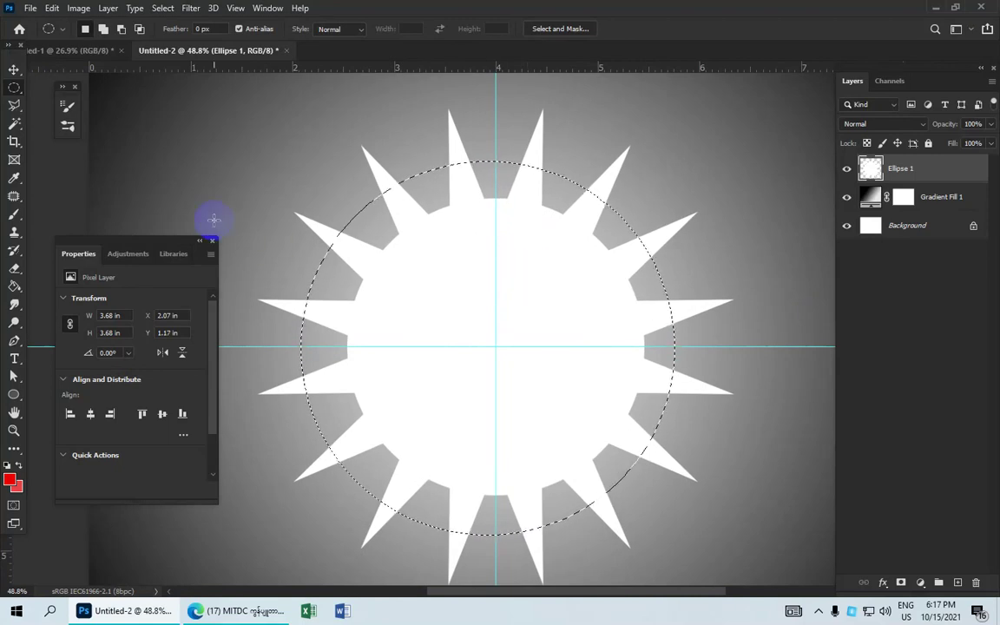
key("ctrl+minus")
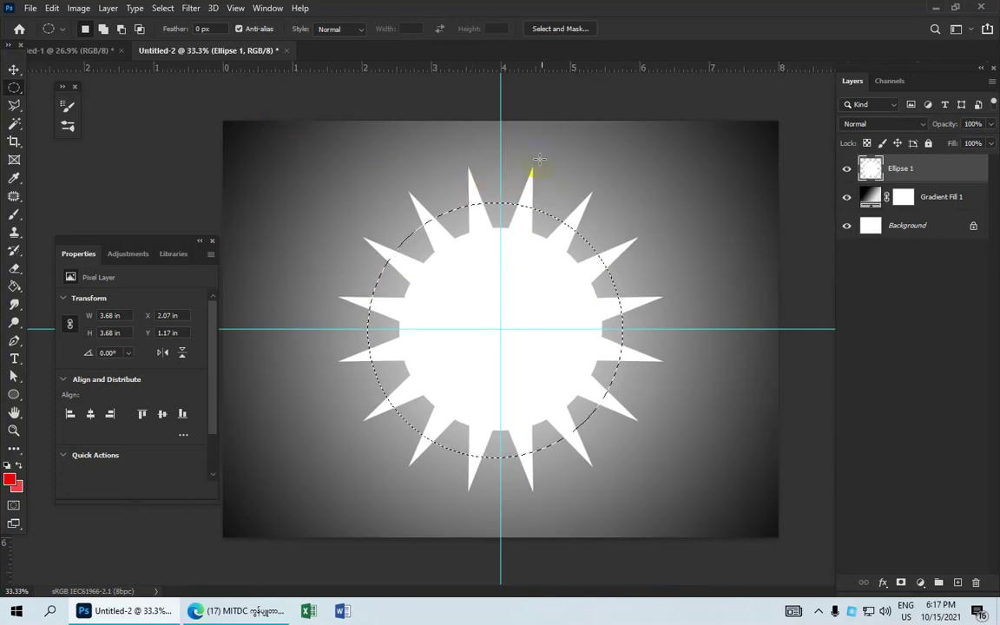
- Invert the circle selection, delete the spike tips outside it, and deselect
left_click(165, 9)
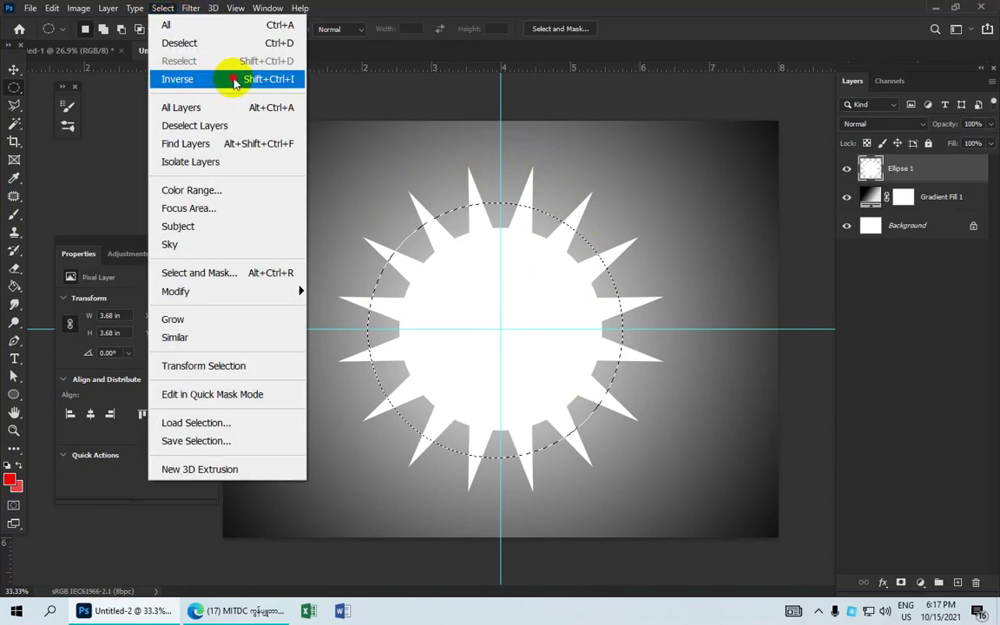
left_click(234, 81)
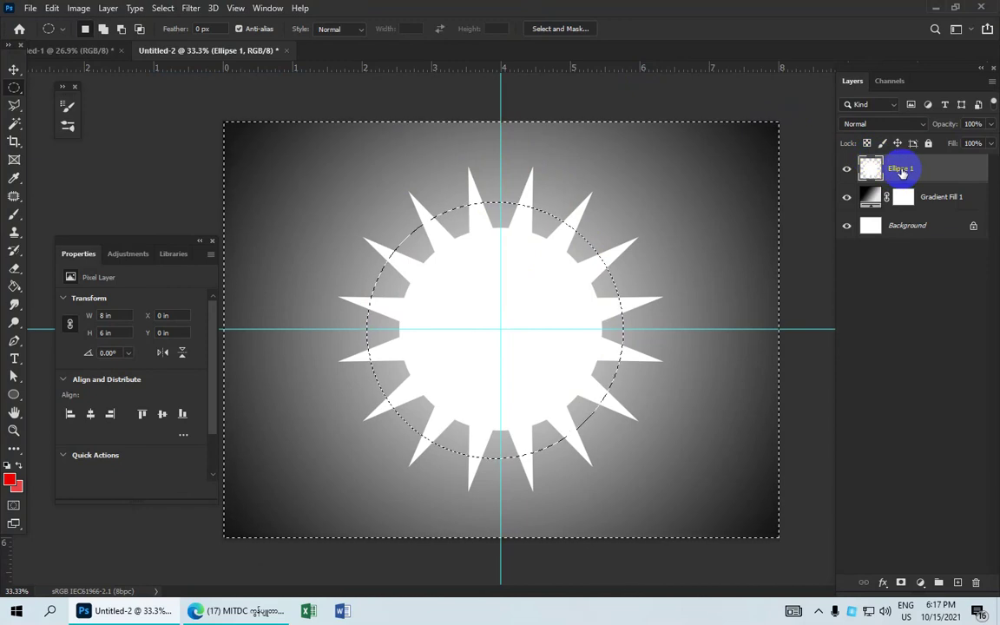
key("Delete")
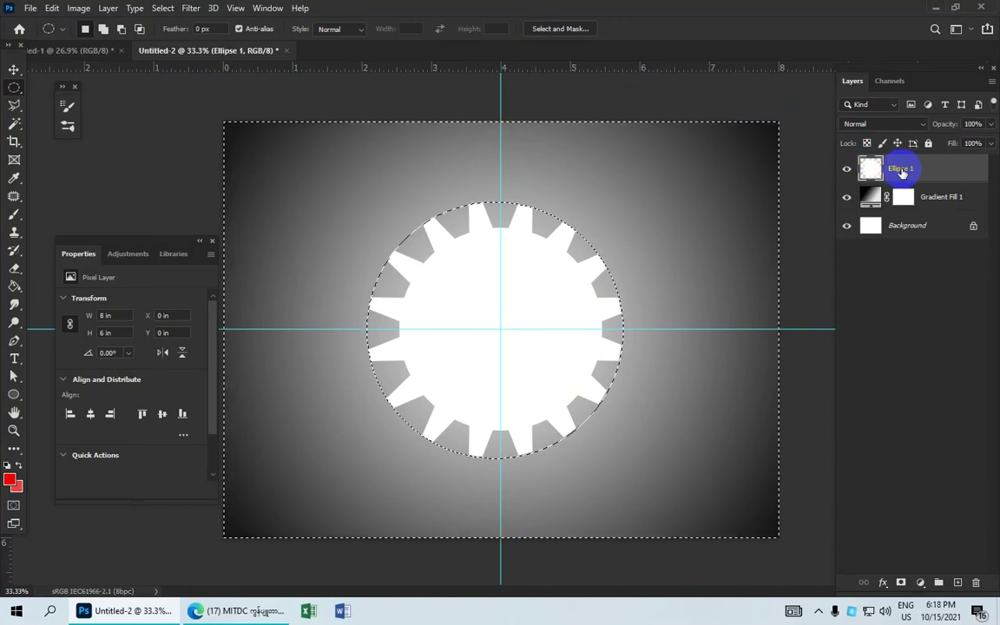
left_click(488, 215)
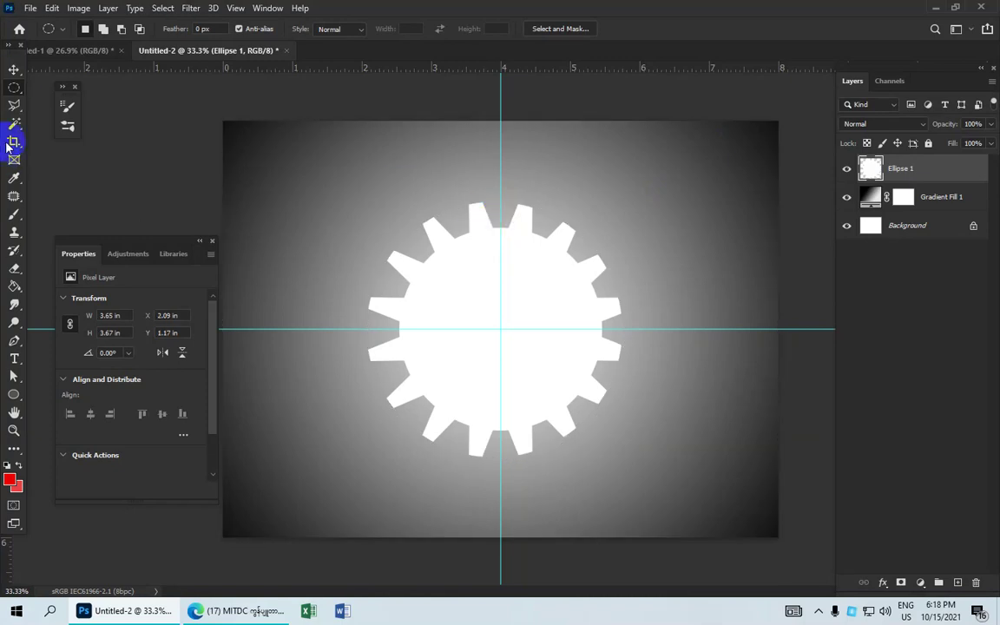
right_click(14, 88)
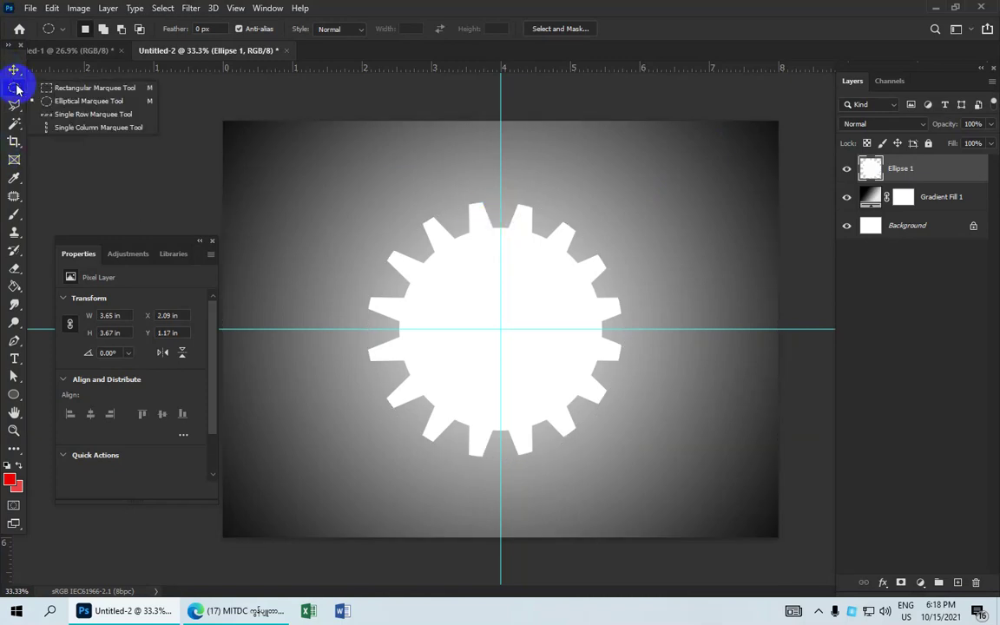
left_click(83, 102)
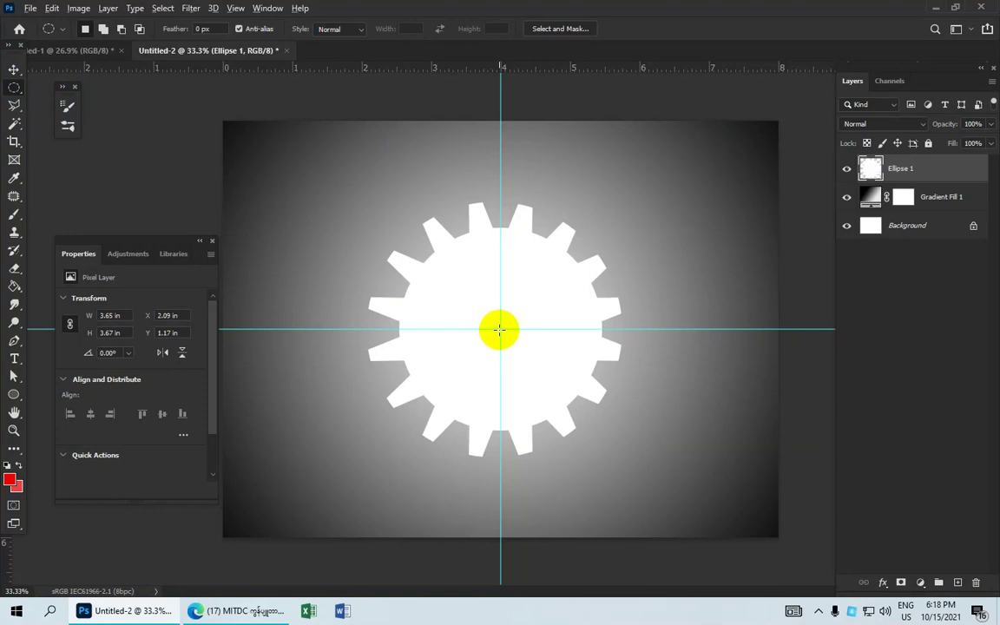
- Delete a 2.2 in circle from the gear's centre, then deselect
left_click_drag(500, 329, 571, 424)
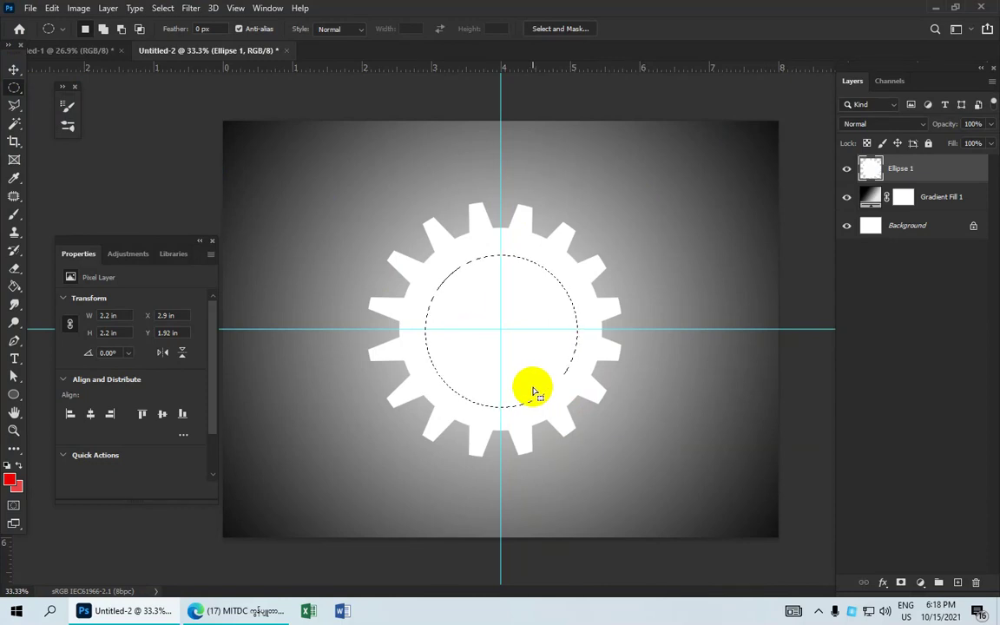
key("Delete")
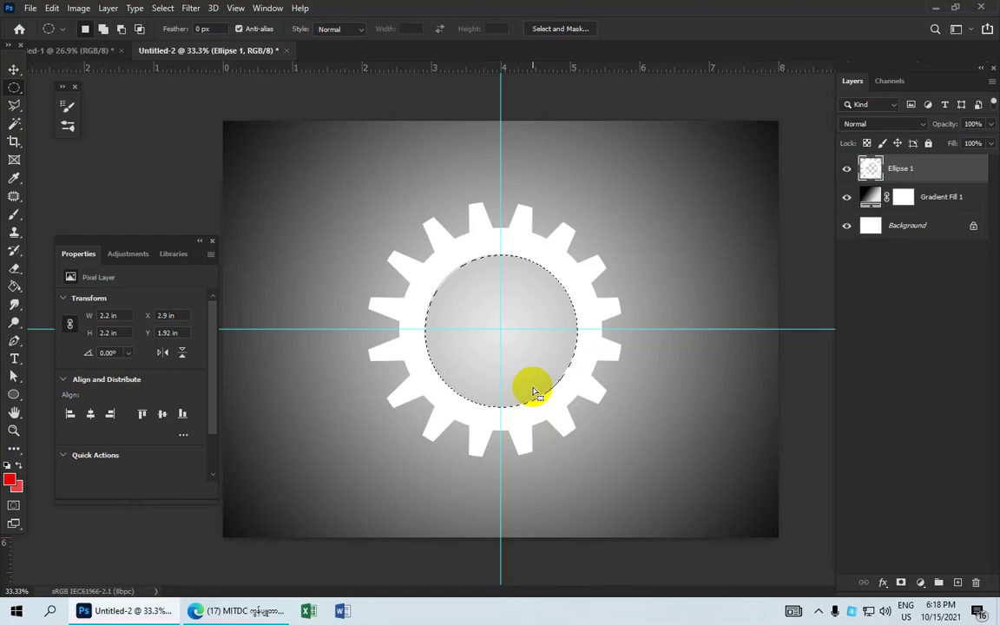
left_click(354, 171)
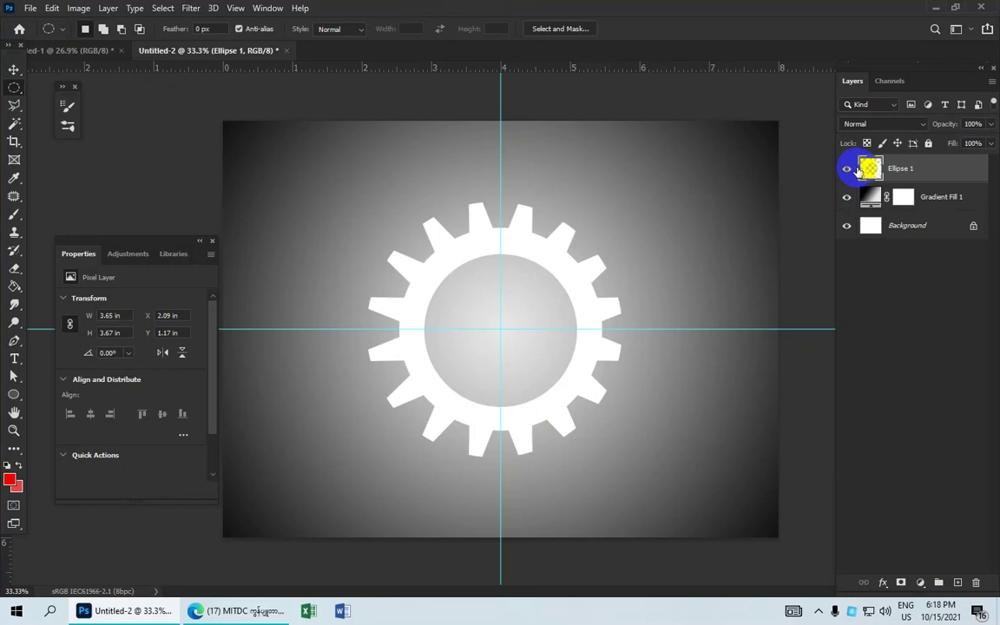
- Load the Ellipse 1 pixels as a selection and fill the gear with blue #0082e7
left_click(864, 168, "ctrl")
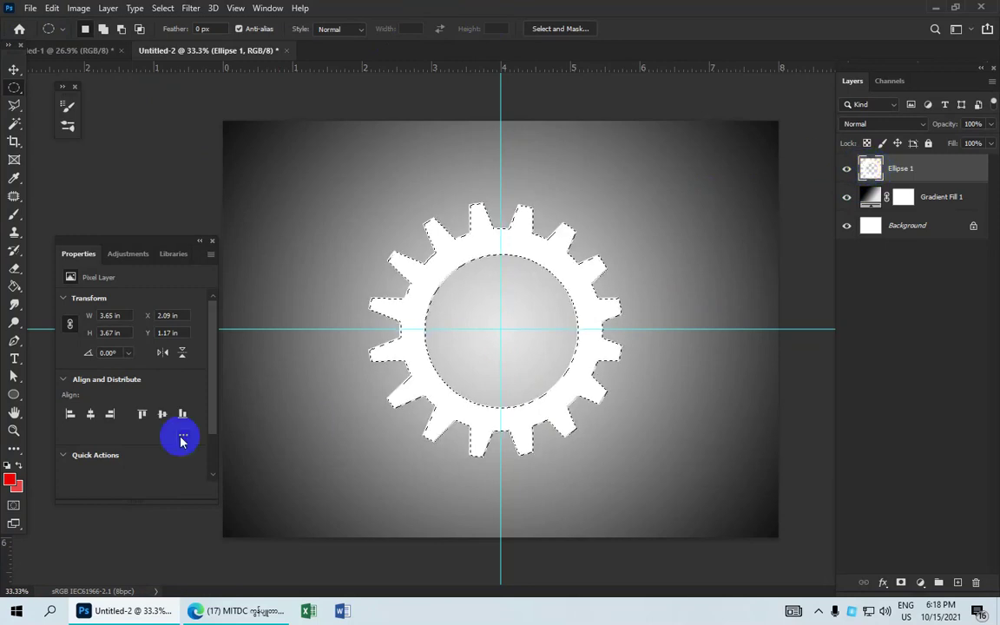
left_click(9, 480)
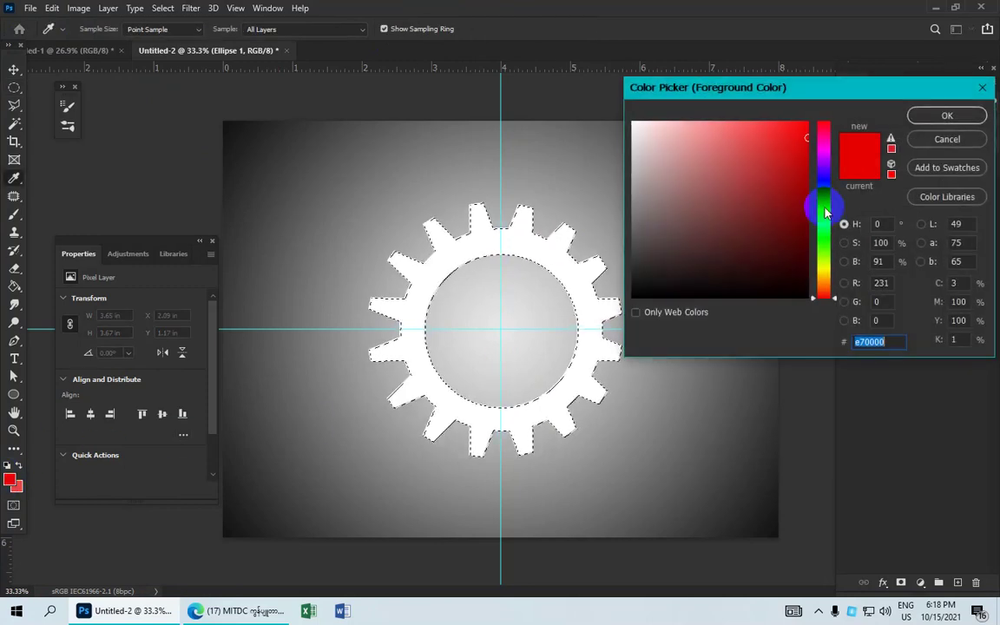
left_click_drag(826, 212, 823, 202)
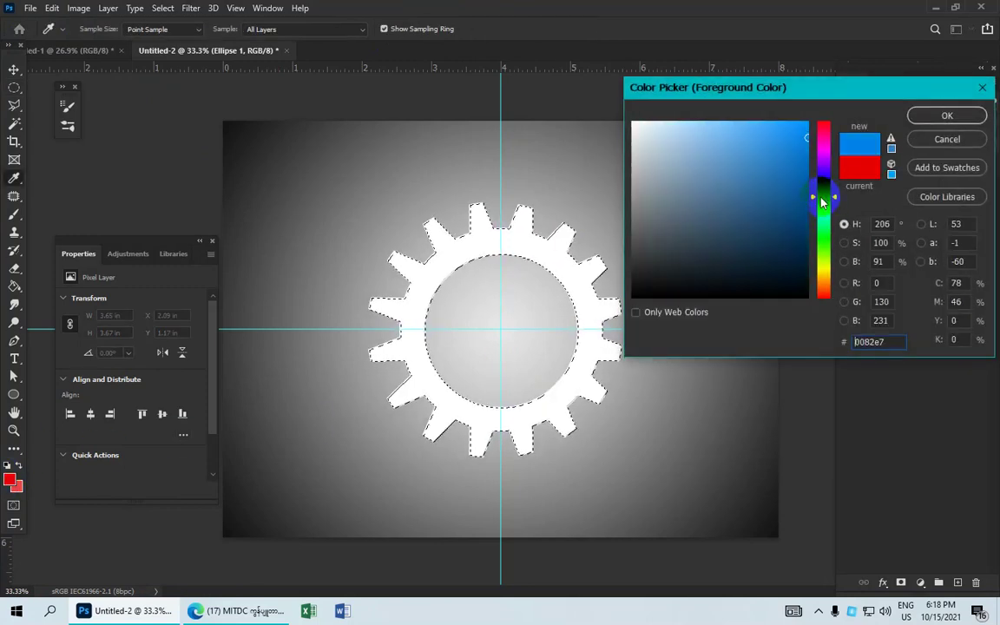
left_click(937, 116)
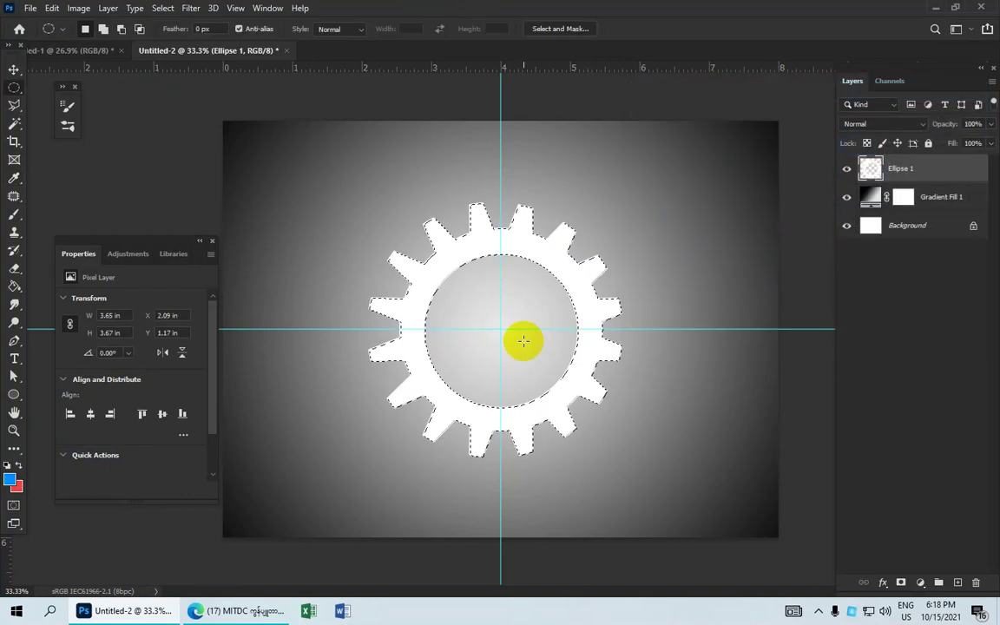
key("alt+BackSpace")
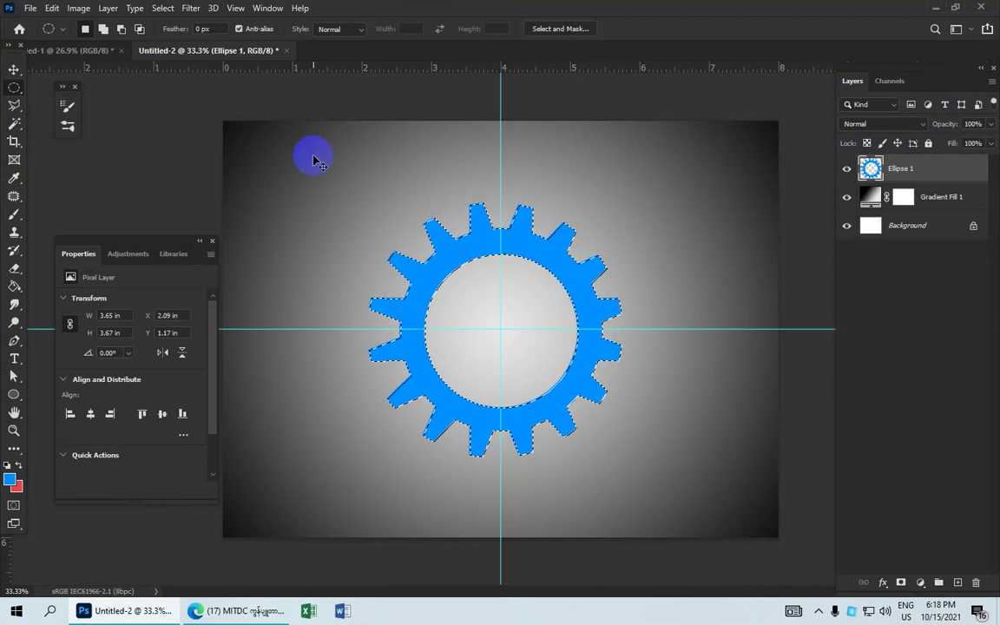
left_click(317, 160)
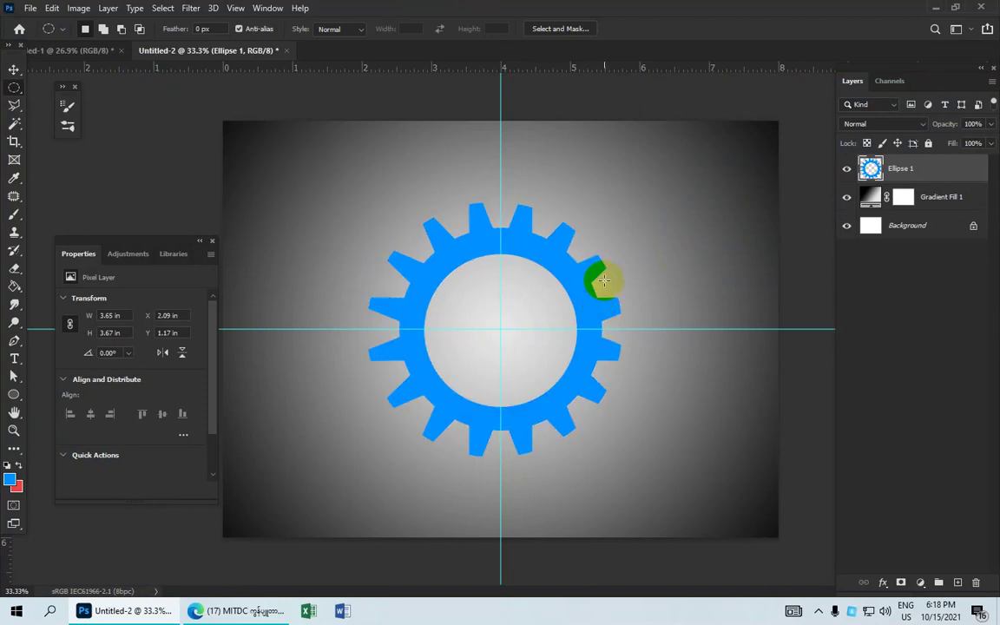
- Open Ellipse 1's Blending Options and enable Bevel & Emboss with Contour
right_click(944, 169)
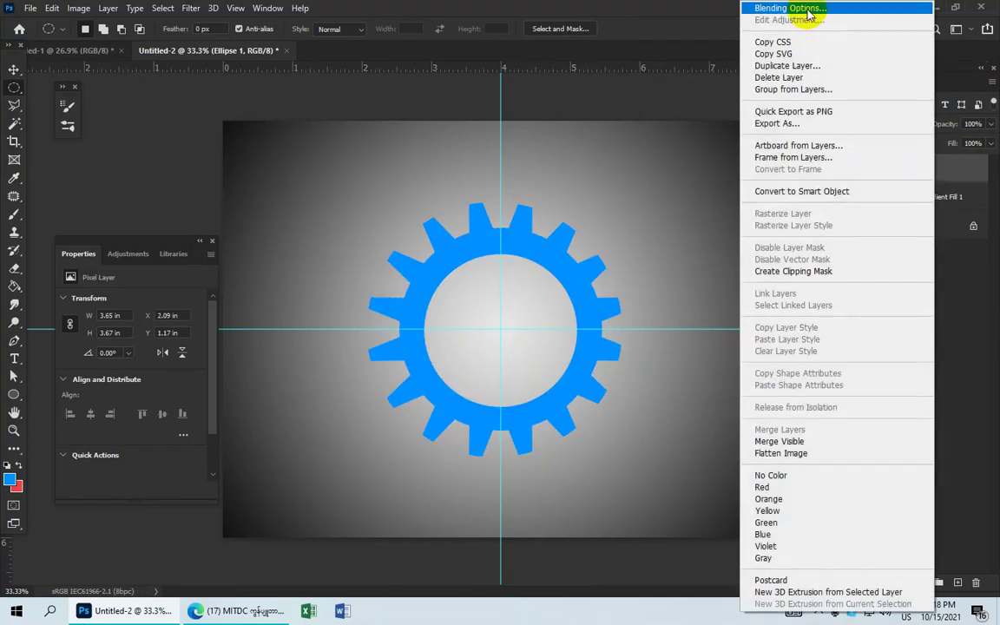
left_click(807, 15)
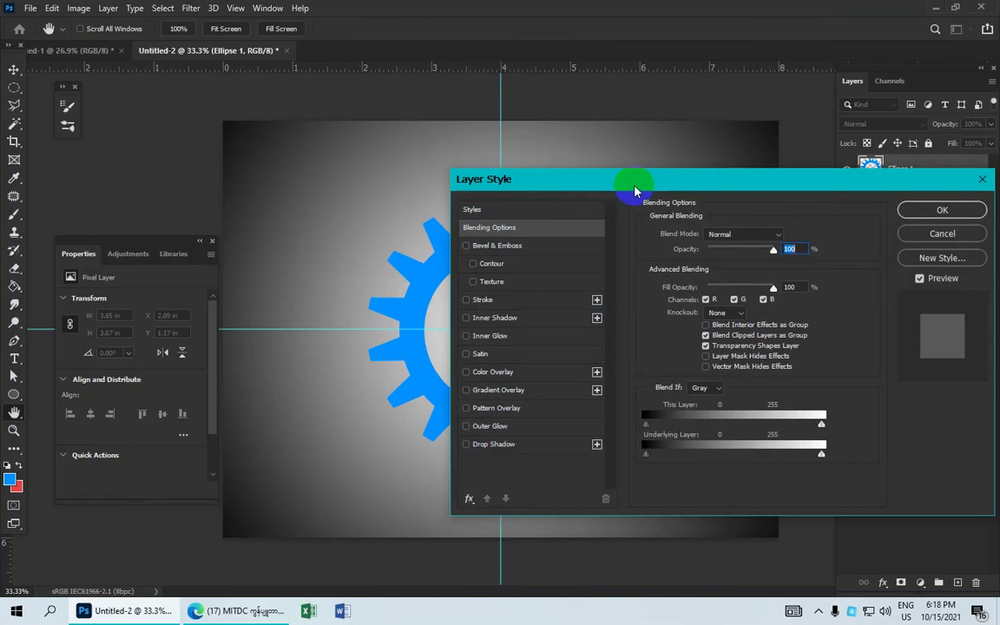
left_click_drag(635, 190, 734, 120)
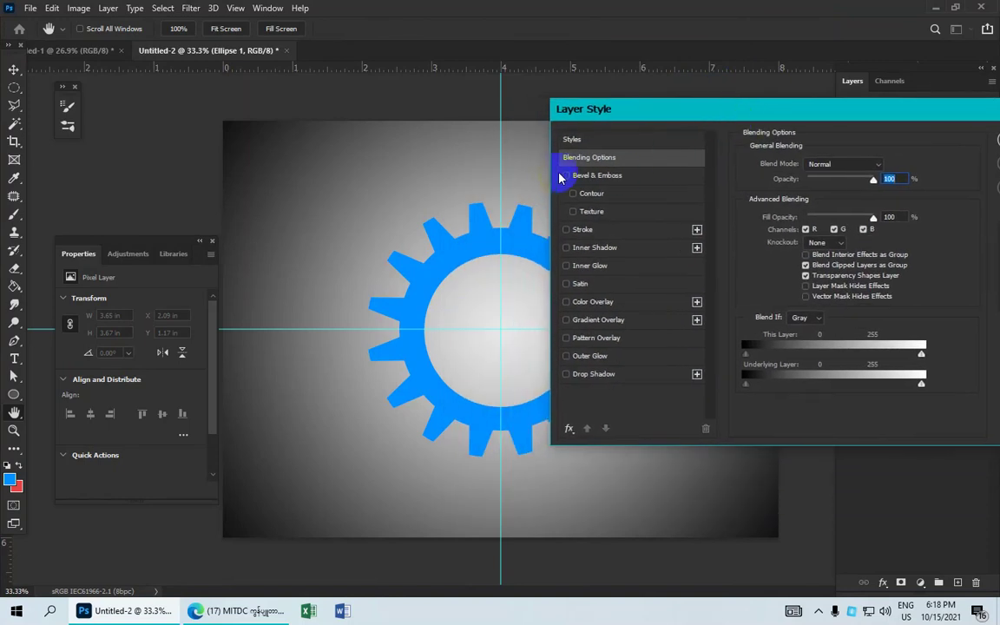
left_click(566, 177)
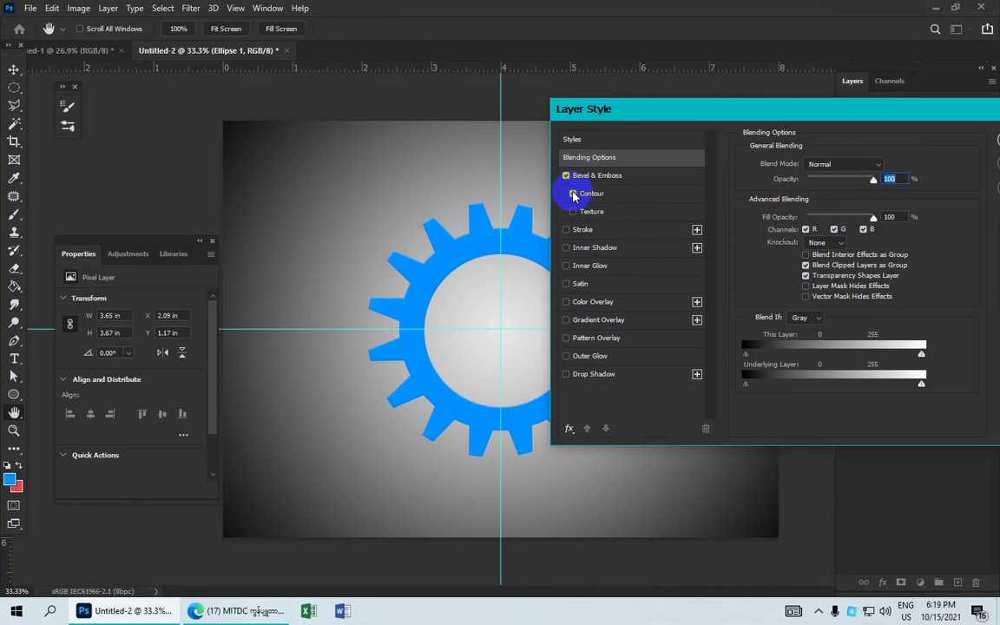
left_click(605, 197)
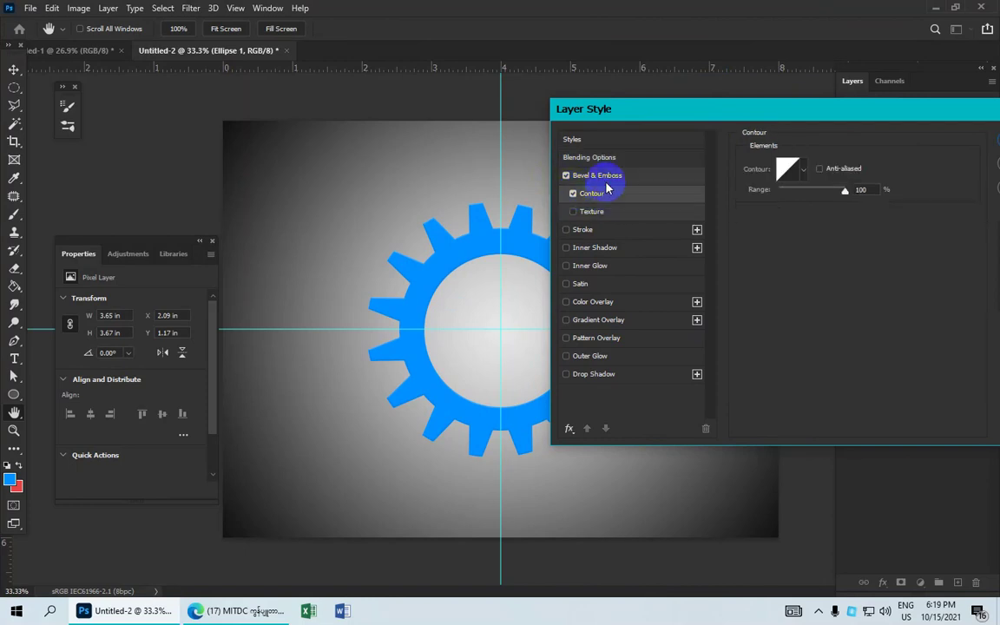
left_click(607, 175)
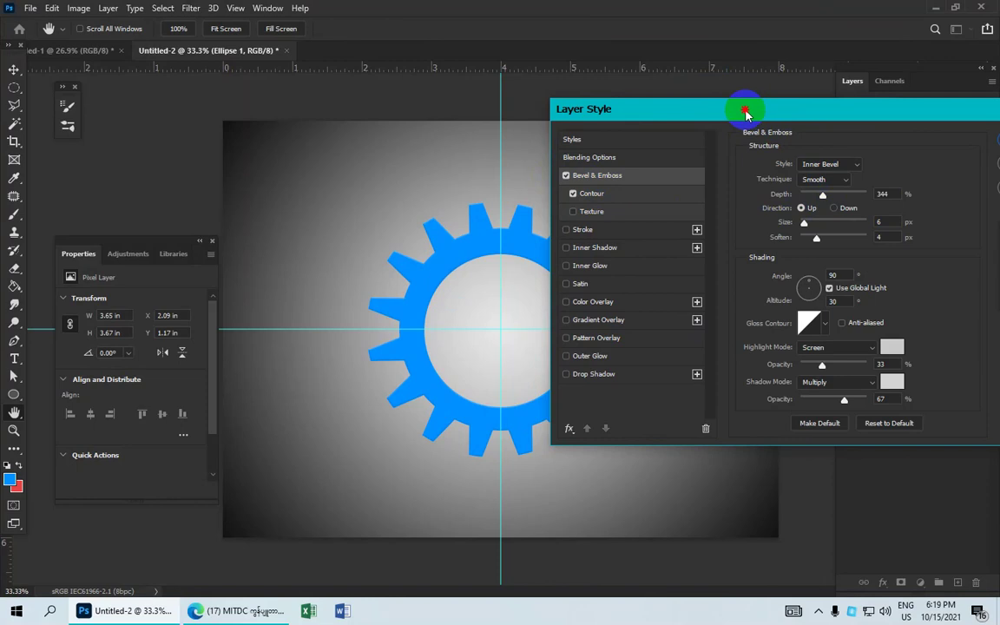
left_click_drag(745, 111, 763, 101)
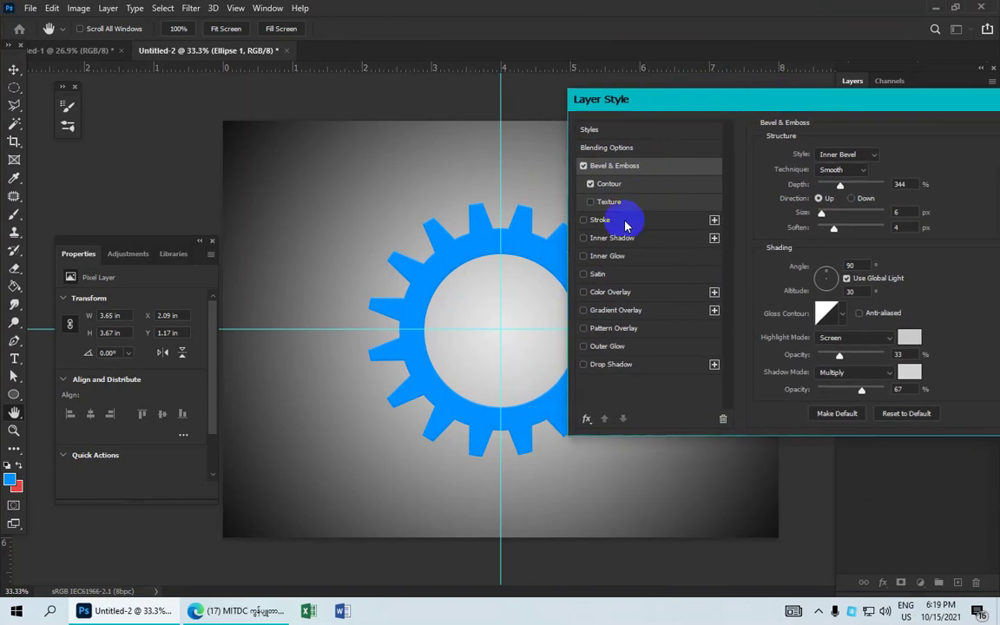
- Add a 10 px black Outside Stroke in Normal blend mode, and enable Inner Shadow
left_click(584, 221)
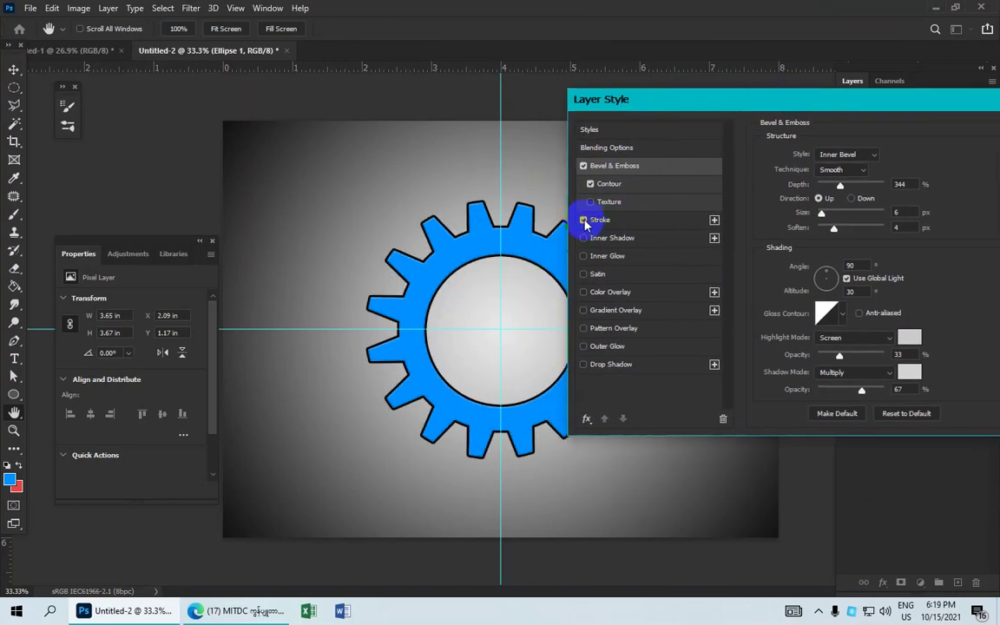
left_click(638, 221)
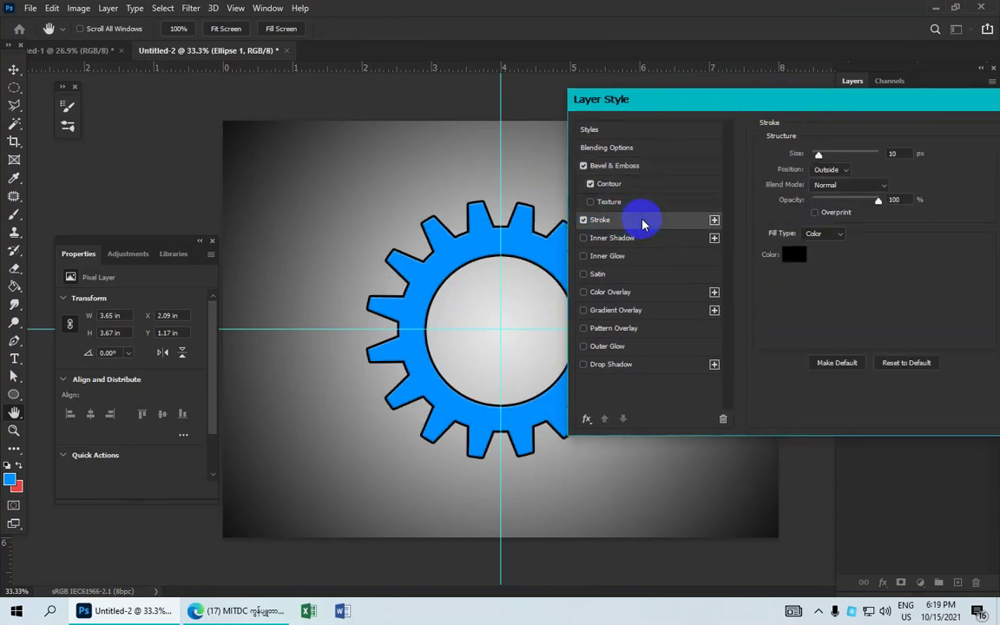
left_click(792, 254)
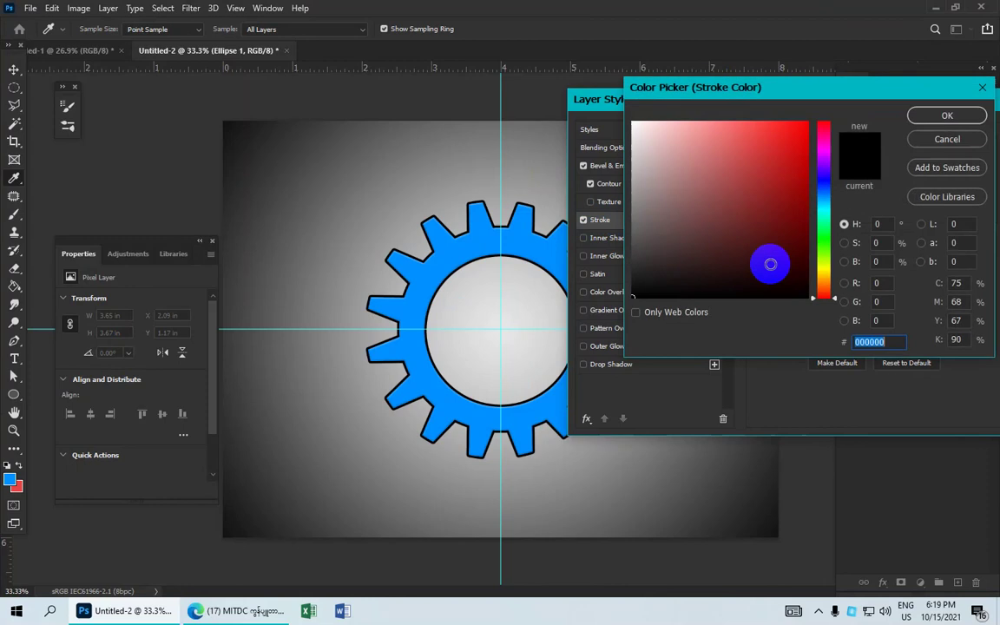
left_click(925, 115)
left_click(826, 159)
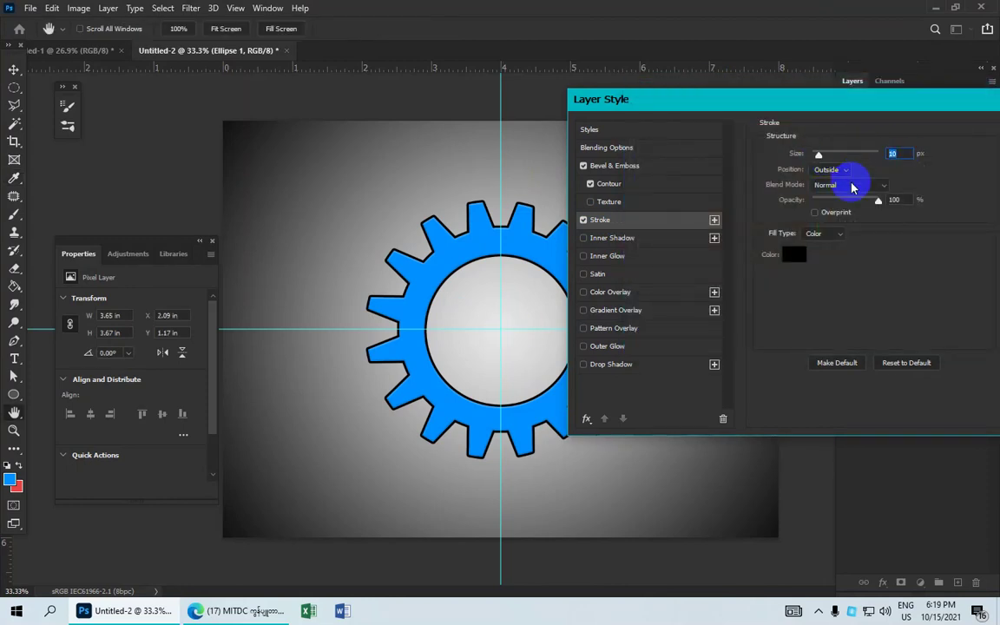
left_click(852, 186)
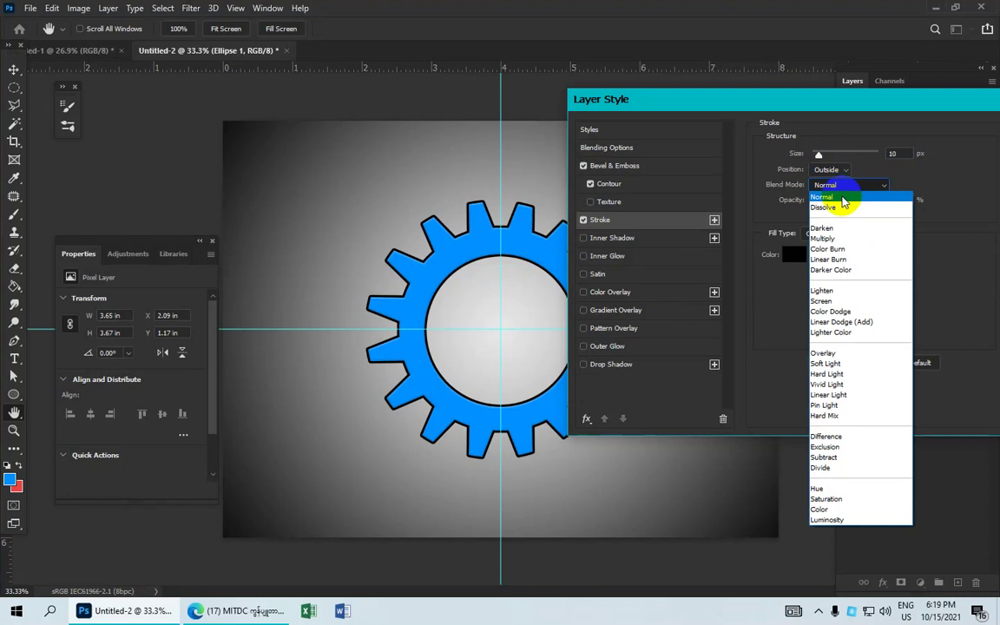
left_click(842, 199)
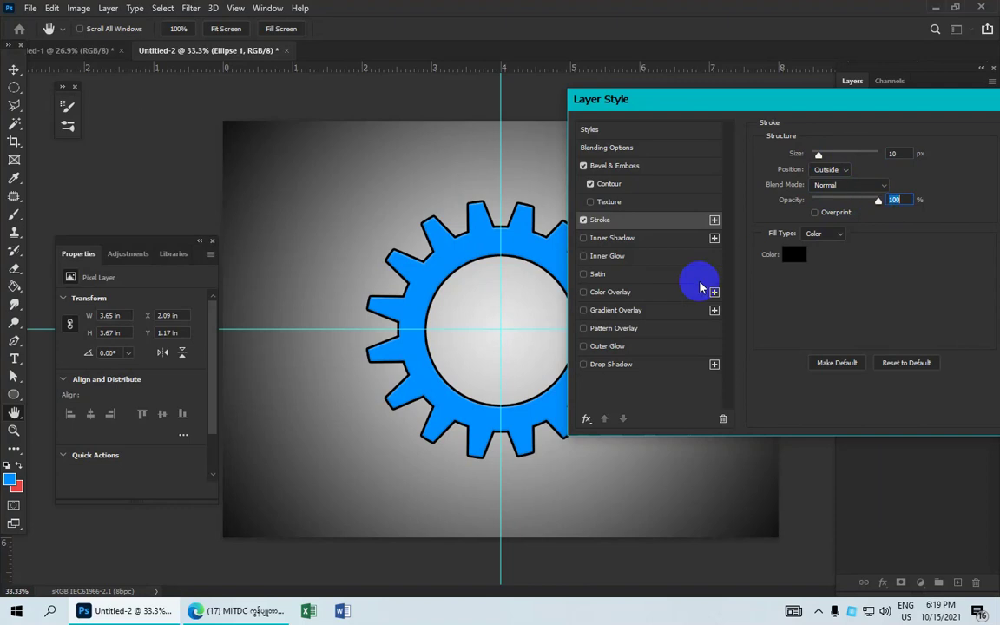
left_click(614, 238)
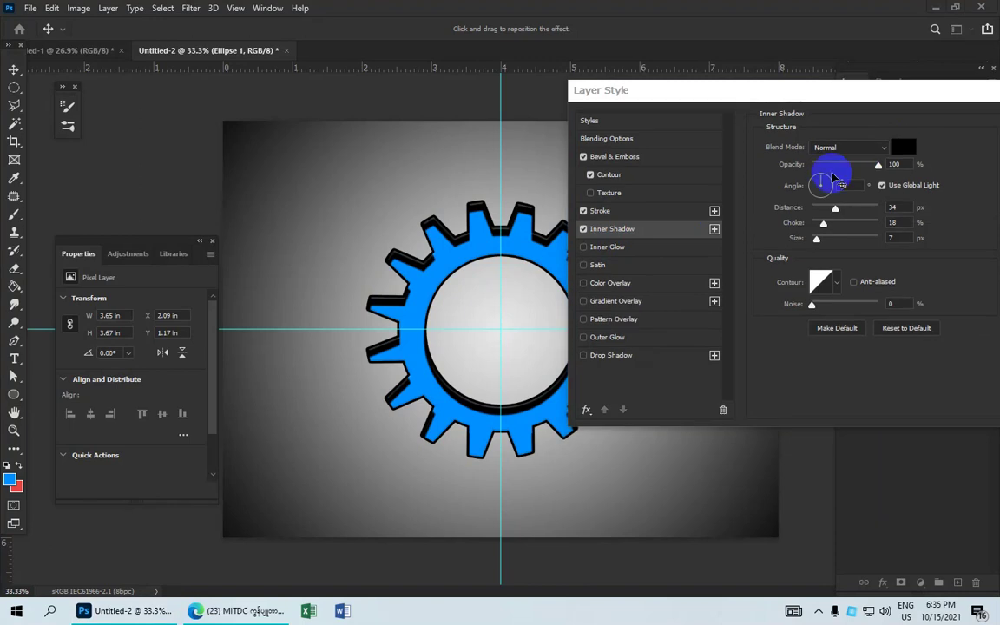
- Set a black Inner Shadow with 10 px distance, 8% choke and 6 px size
left_click(903, 154)
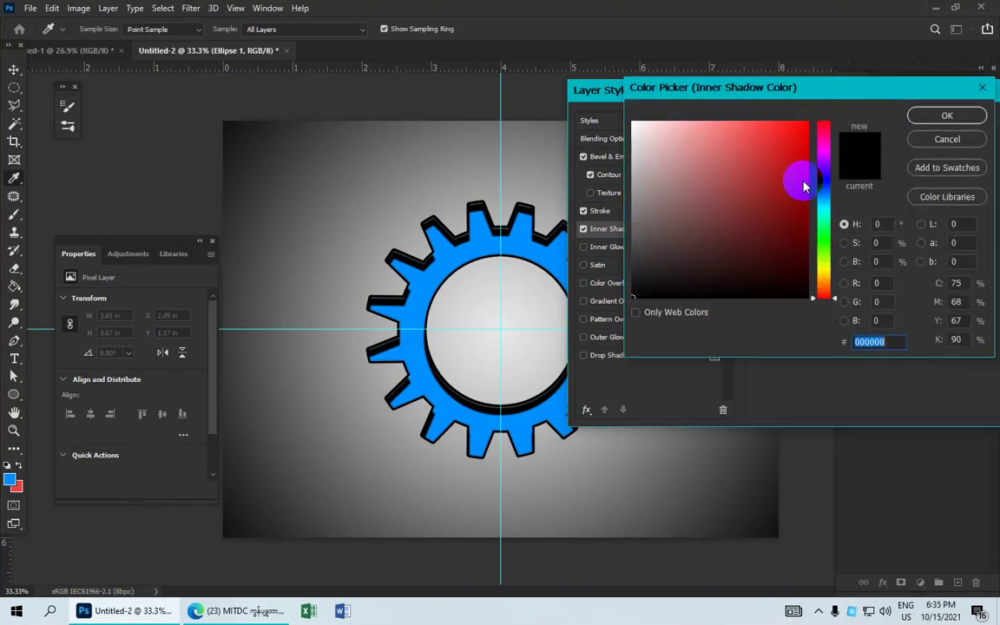
left_click(920, 115)
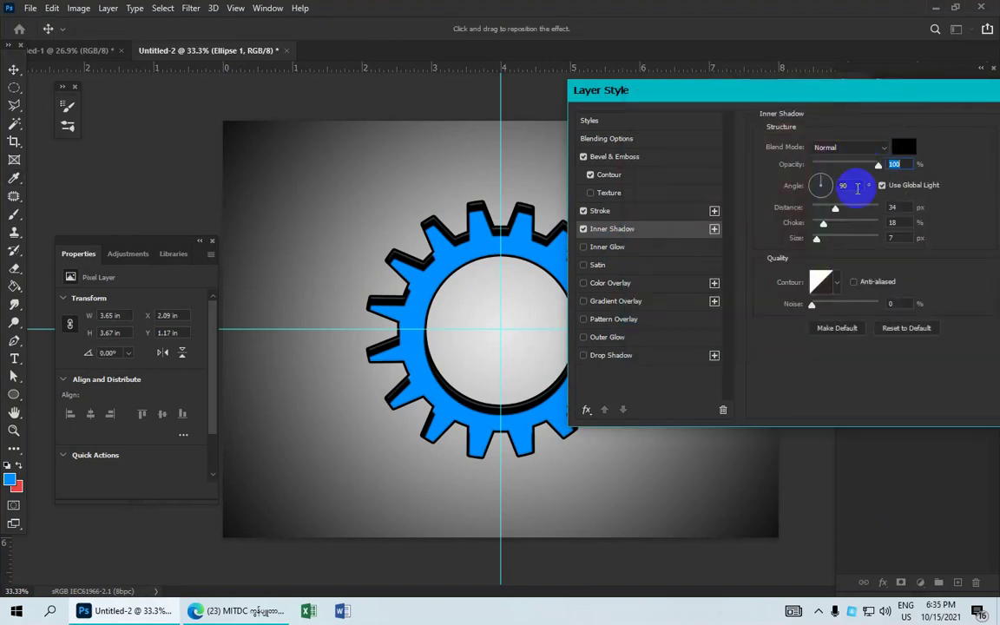
left_click_drag(836, 208, 818, 206)
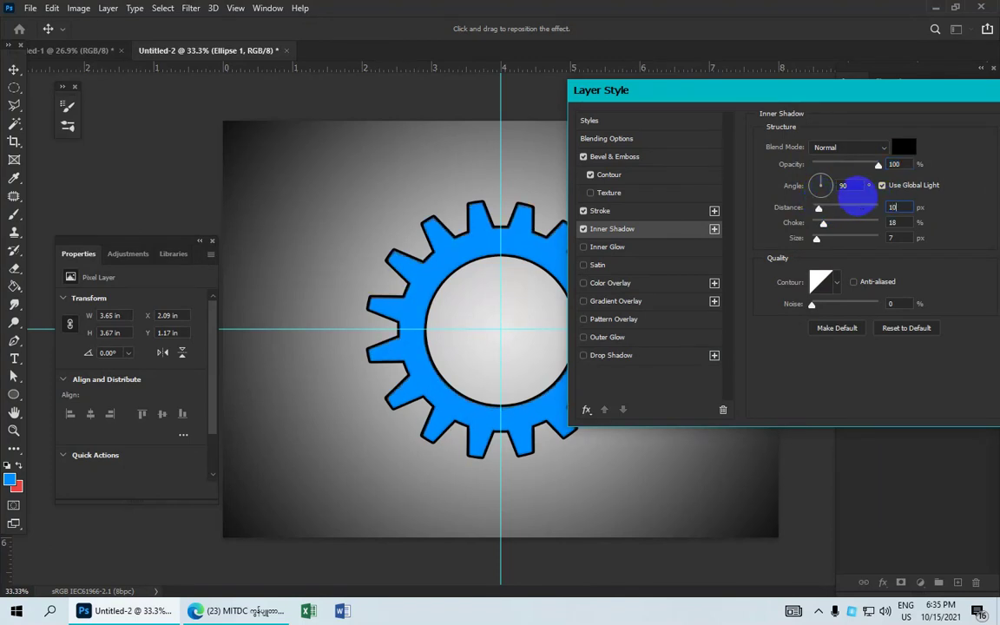
type("10")
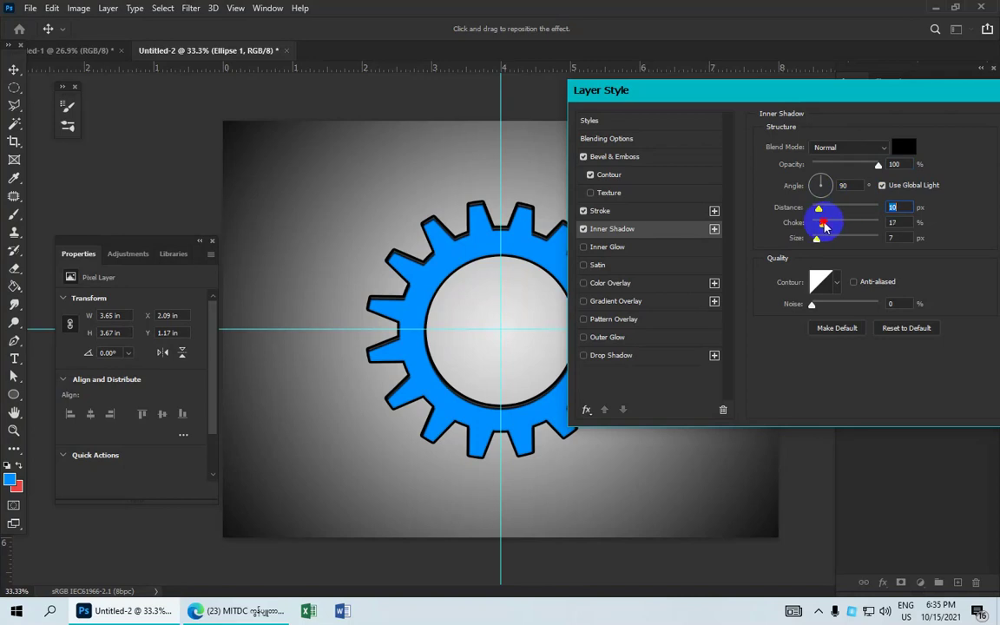
left_click_drag(827, 228, 817, 223)
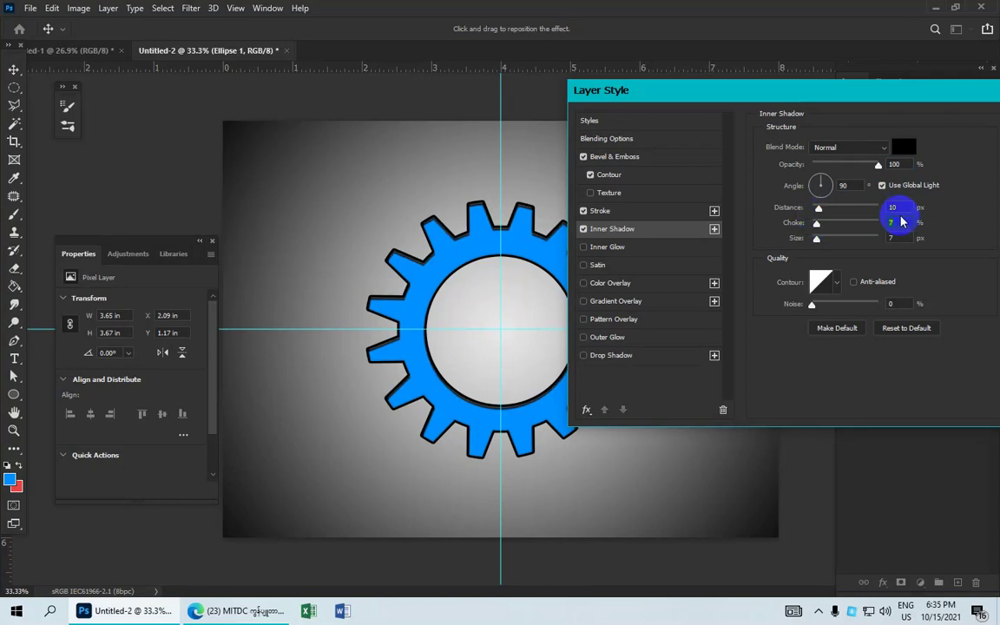
type("8")
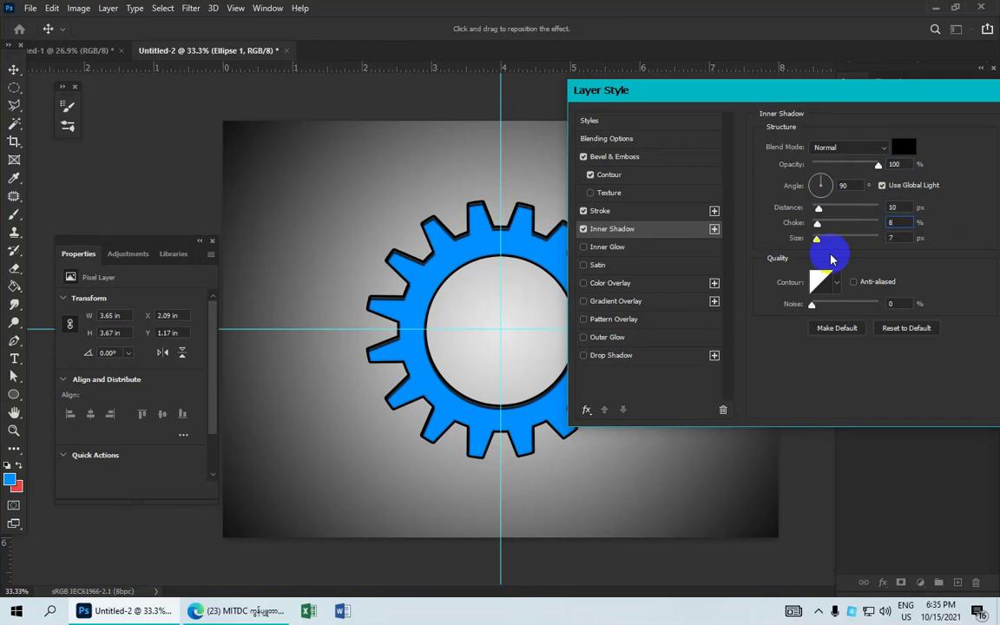
mouse_move(816, 236)
left_mouse_down()
mouse_move(823, 243)
mouse_move(810, 242)
left_mouse_up()
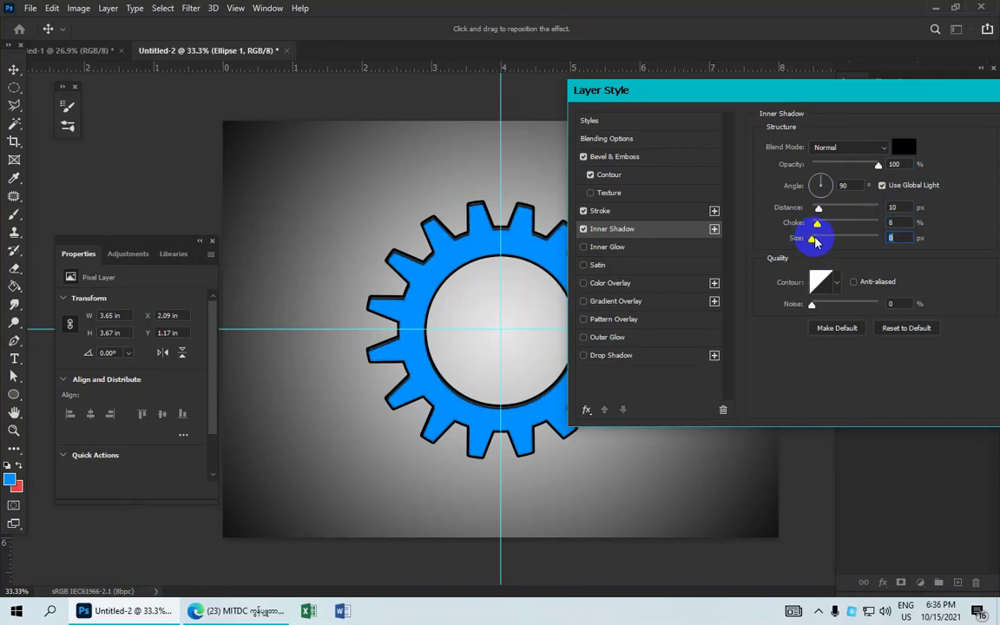
left_click_drag(810, 241, 819, 240)
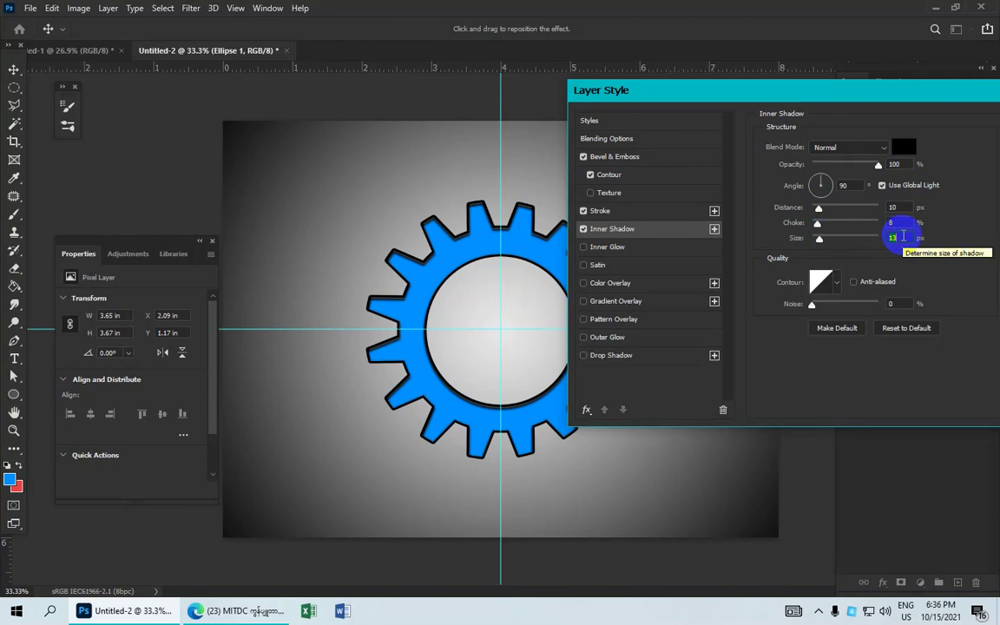
type("6")
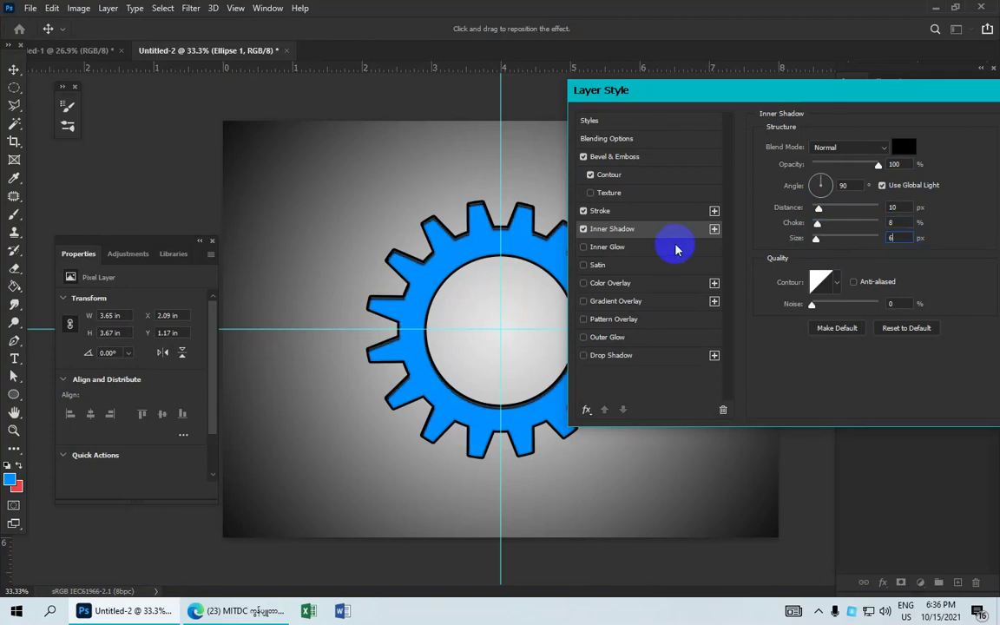
- Enable a black Drop Shadow with 15 px distance
left_click(616, 359)
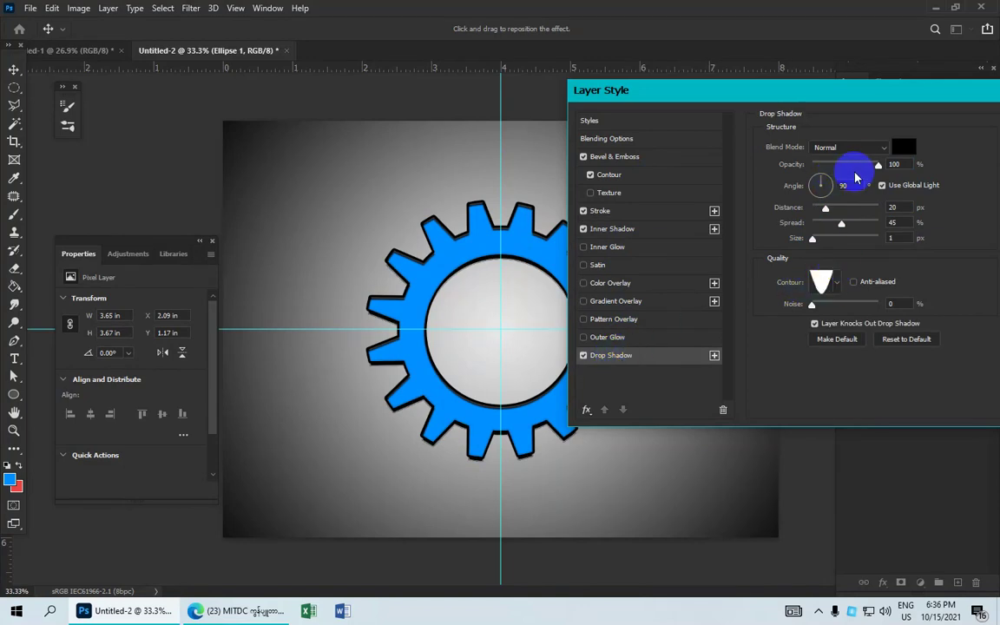
left_click(902, 146)
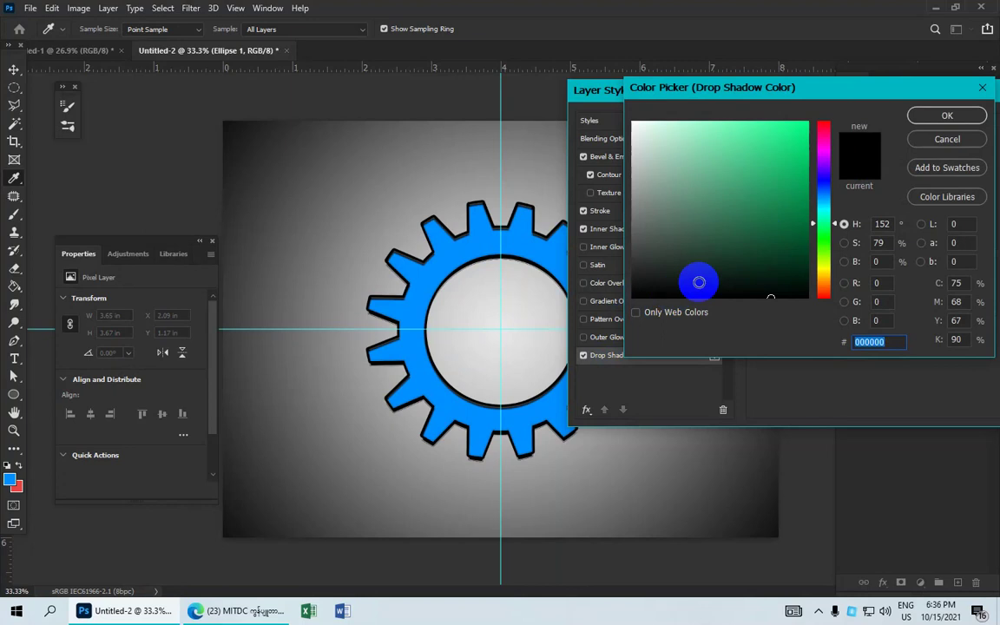
left_click(939, 115)
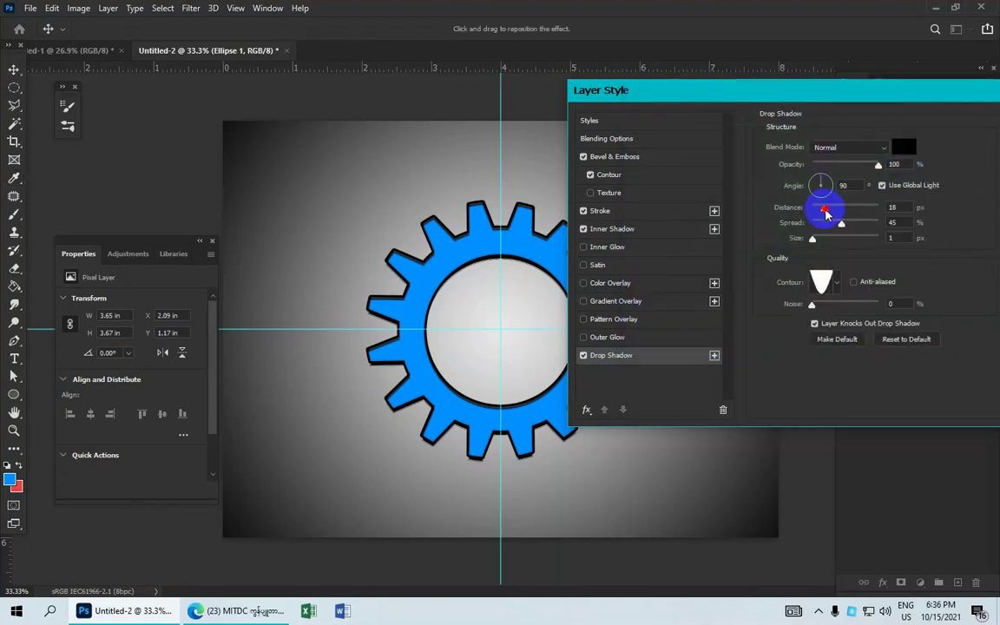
mouse_move(825, 208)
left_mouse_down()
mouse_move(843, 209)
mouse_move(822, 206)
left_mouse_up()
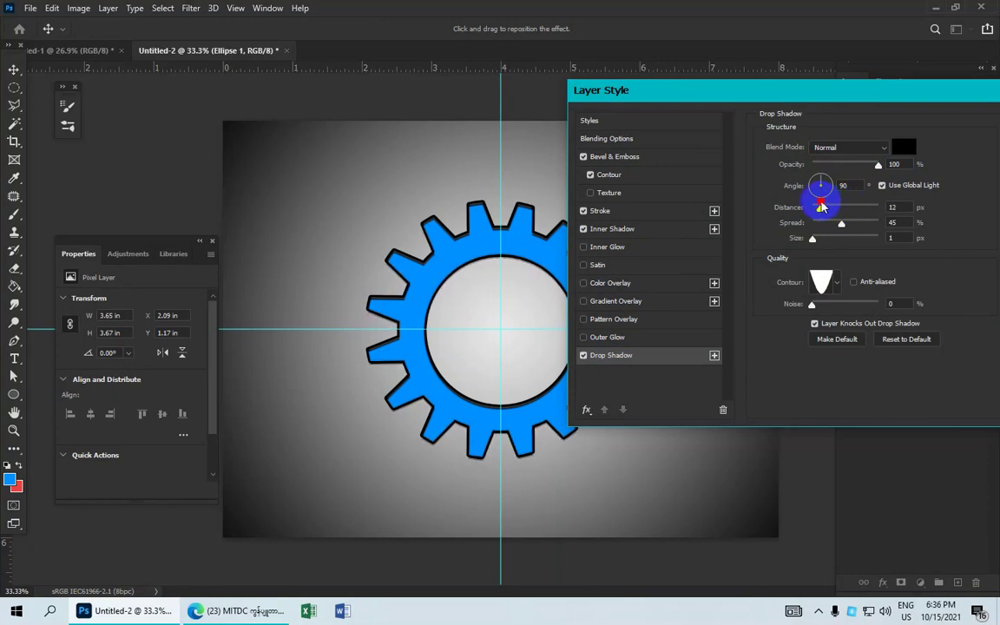
left_click_drag(821, 207, 825, 208)
left_click(894, 207)
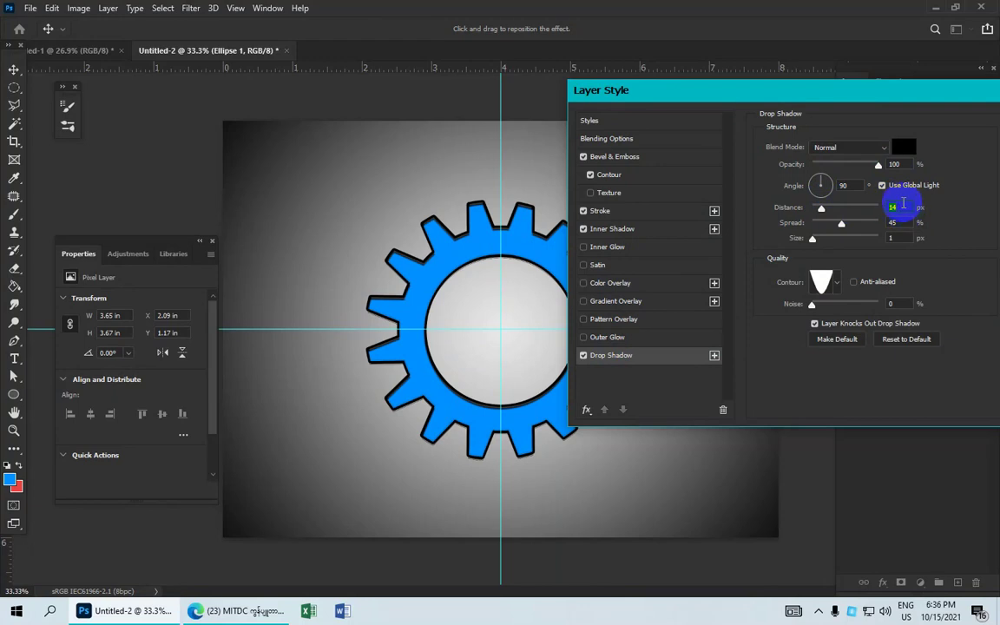
type("15")
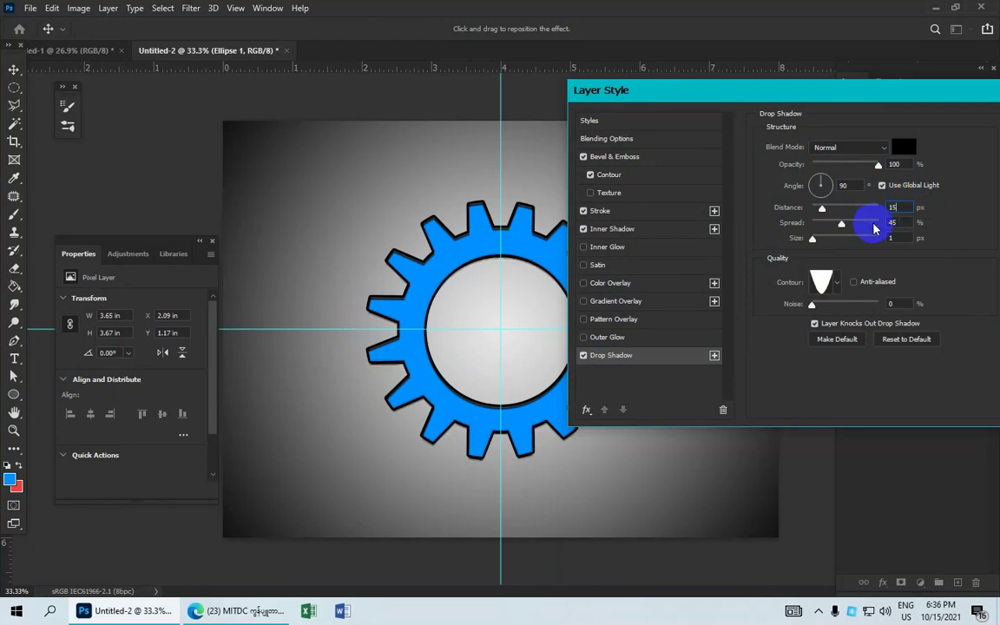
- Set the drop shadow spread to 23% and size to 1 px, then apply the layer style
mouse_move(841, 223)
left_mouse_down()
mouse_move(859, 225)
mouse_move(826, 224)
left_mouse_up()
double_click(910, 222)
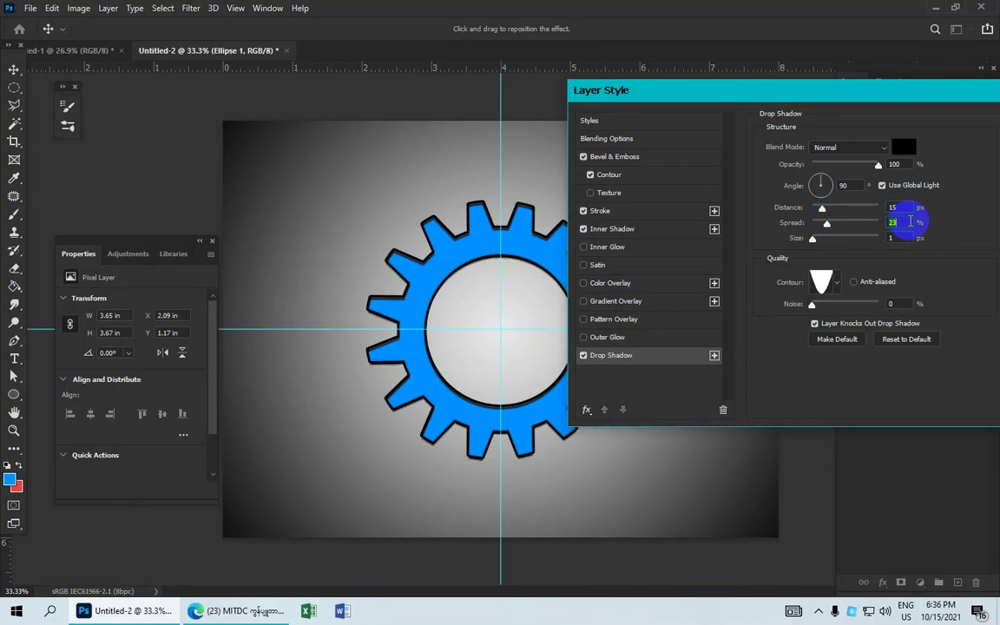
left_click_drag(813, 239, 813, 239)
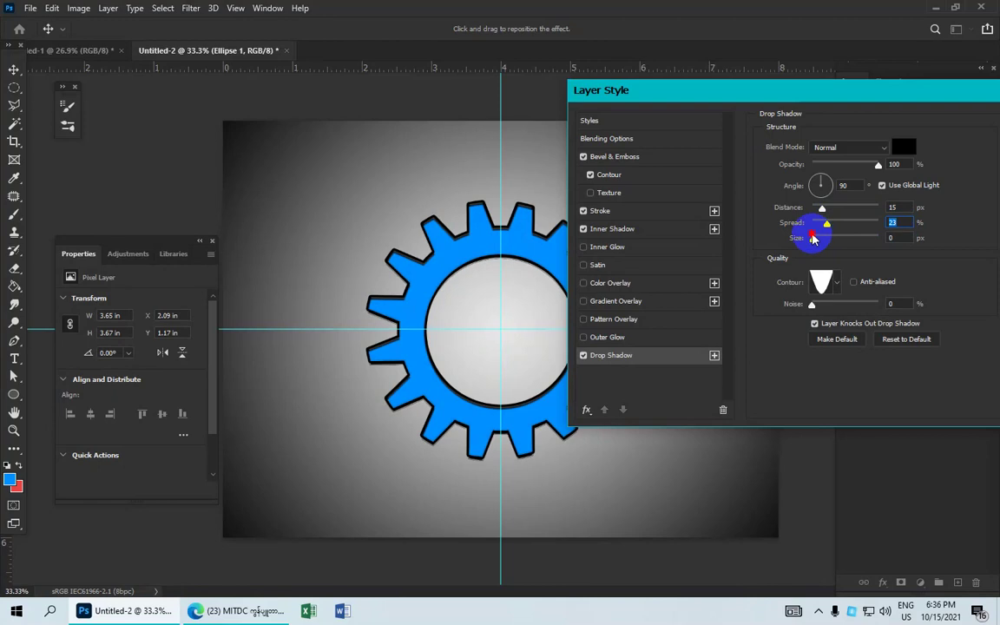
double_click(903, 242)
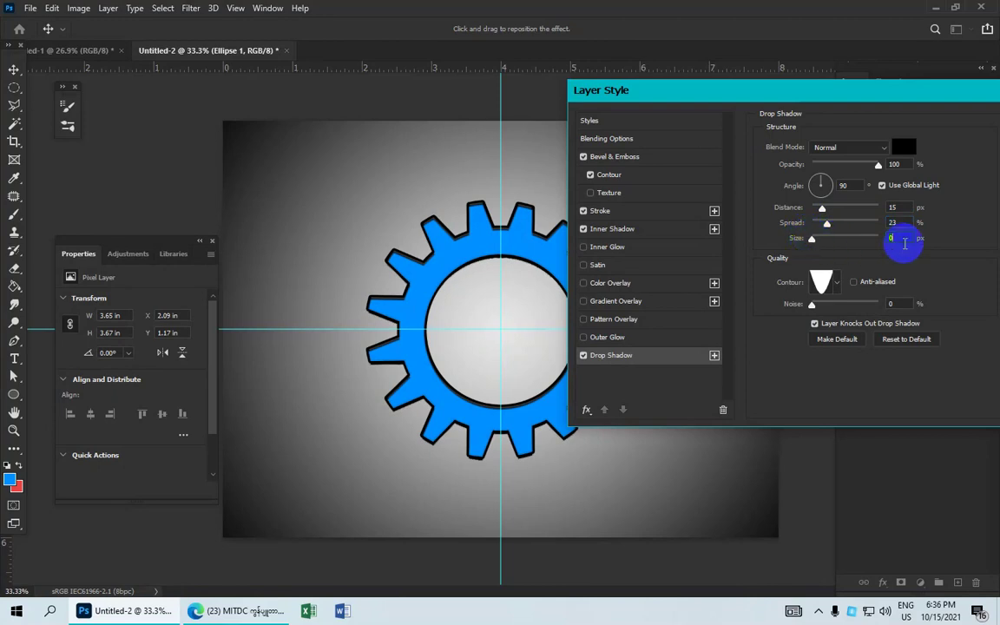
type("1")
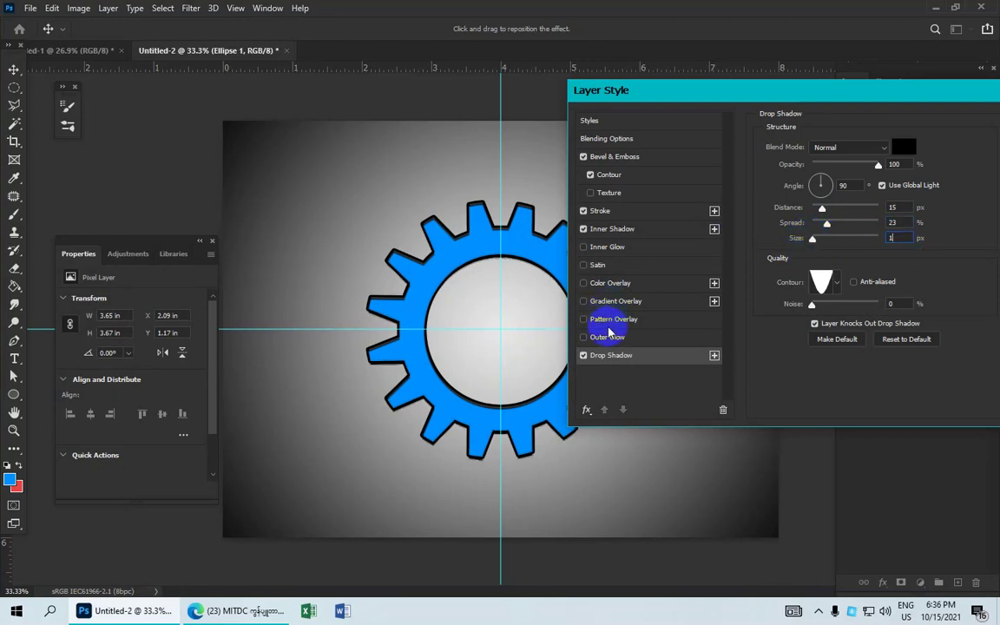
left_click_drag(681, 90, 649, 87)
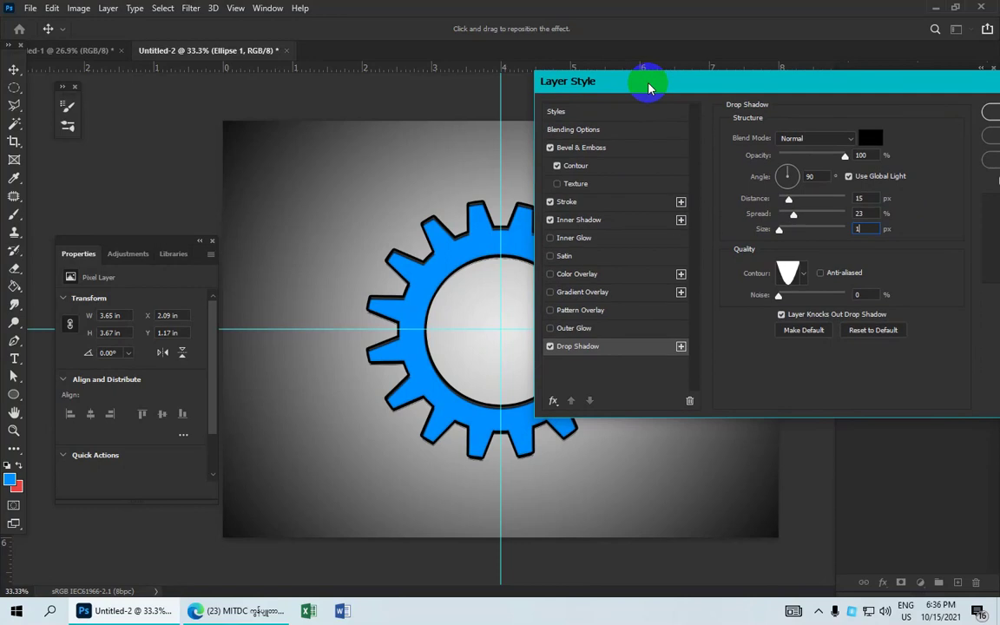
left_click_drag(799, 90, 695, 102)
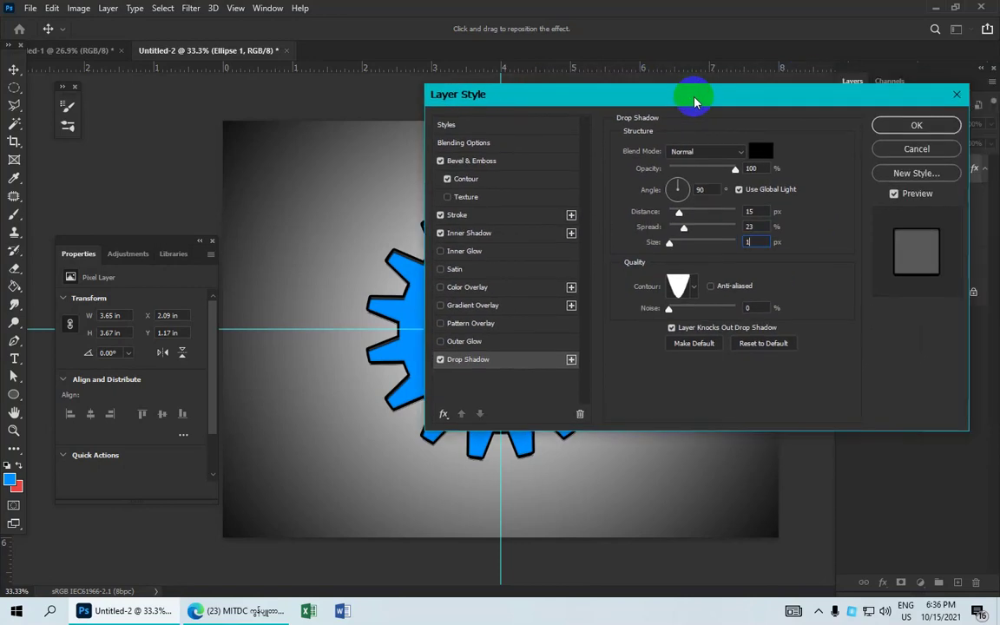
left_click(914, 126)
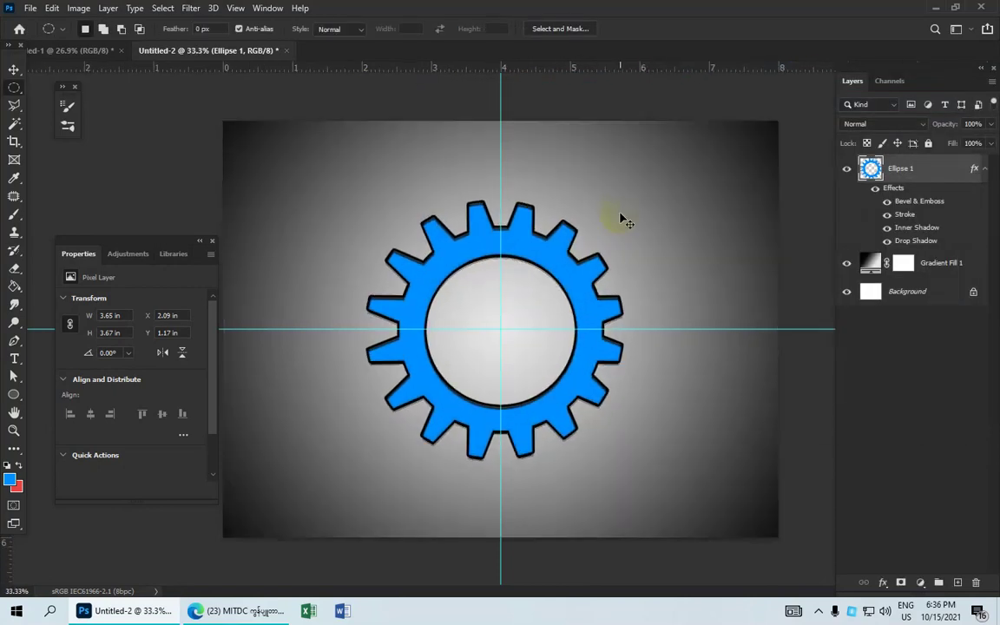
- Move the gear up to about Y 0.58 in and clear all canvas guides
left_click(14, 68)
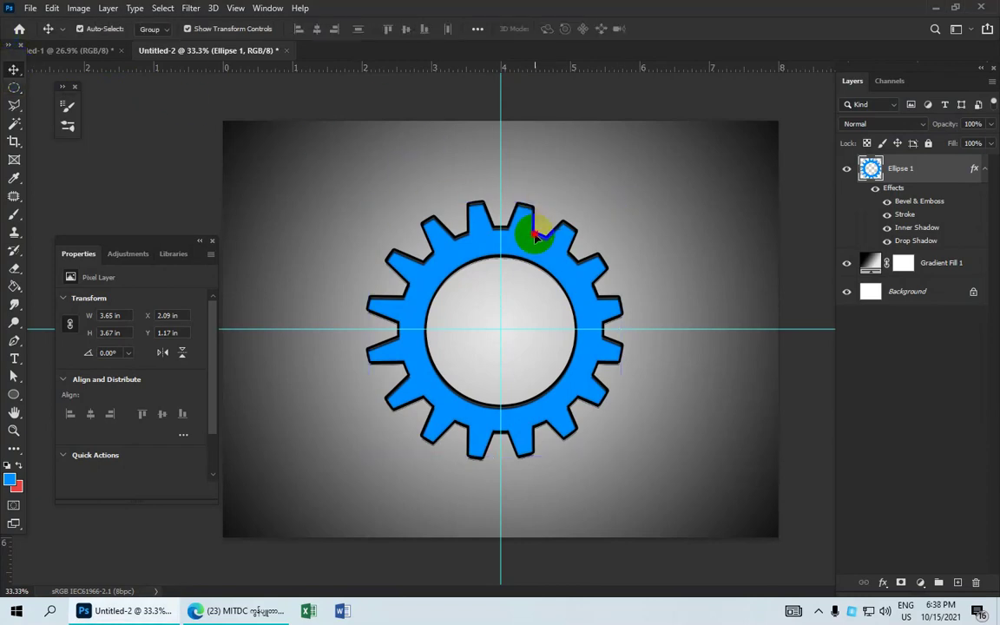
left_click_drag(536, 233, 535, 199)
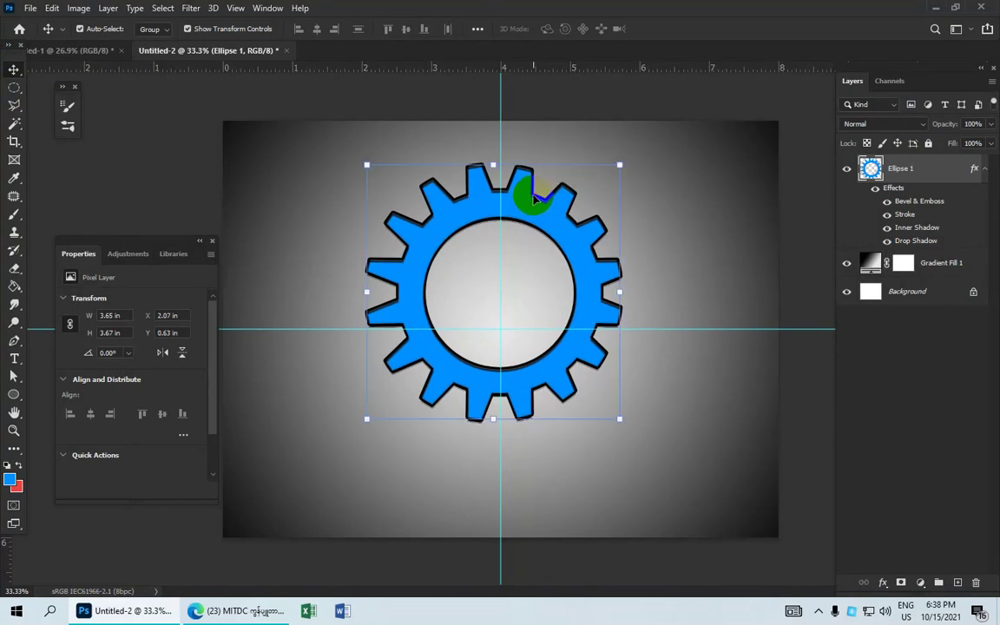
left_click(236, 9)
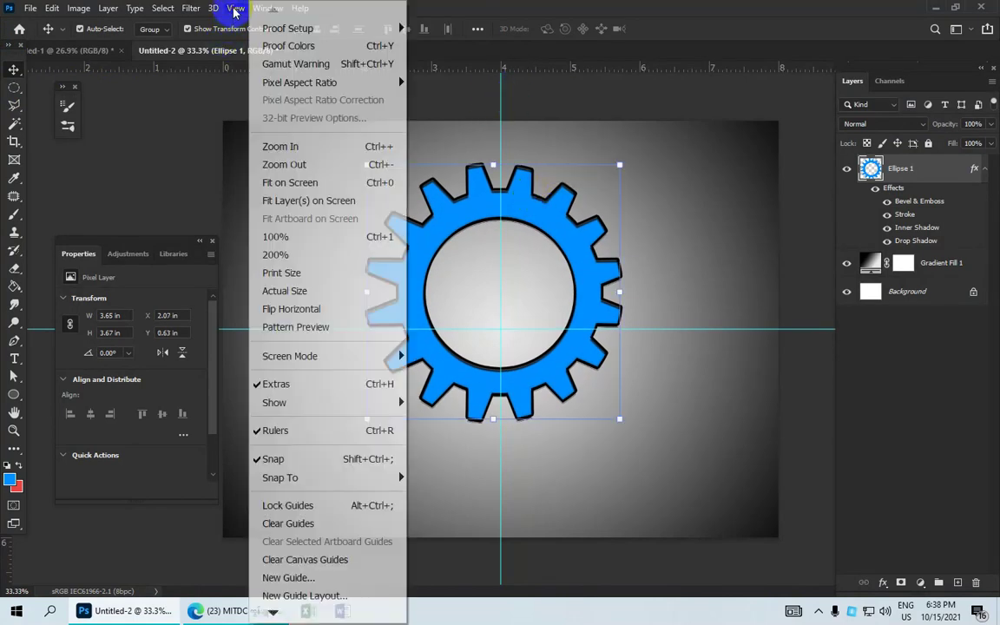
left_click(314, 523)
scroll(556, 351, "down", 1)
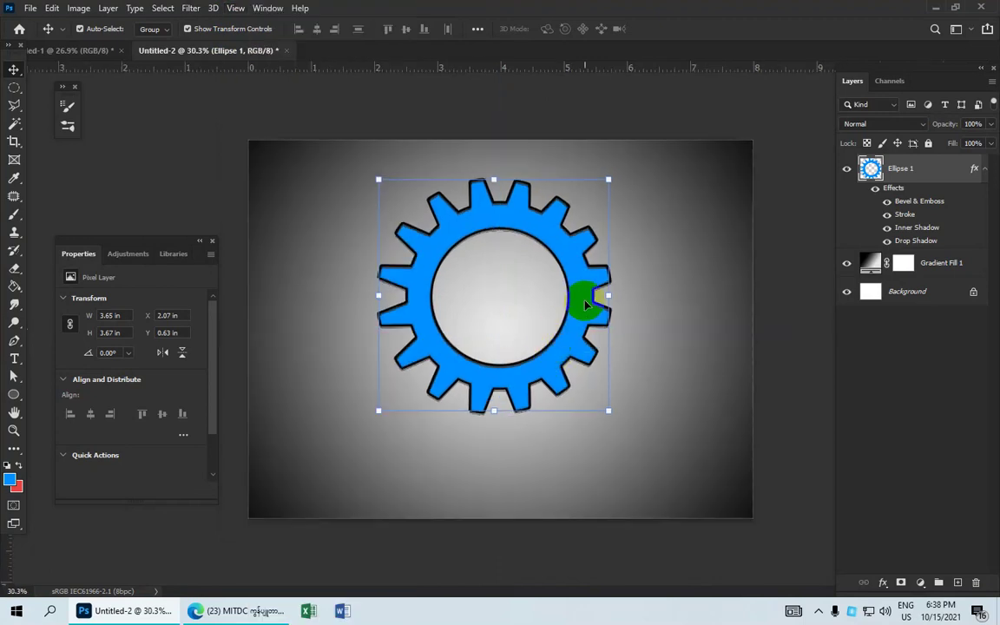
left_click_drag(586, 302, 585, 299)
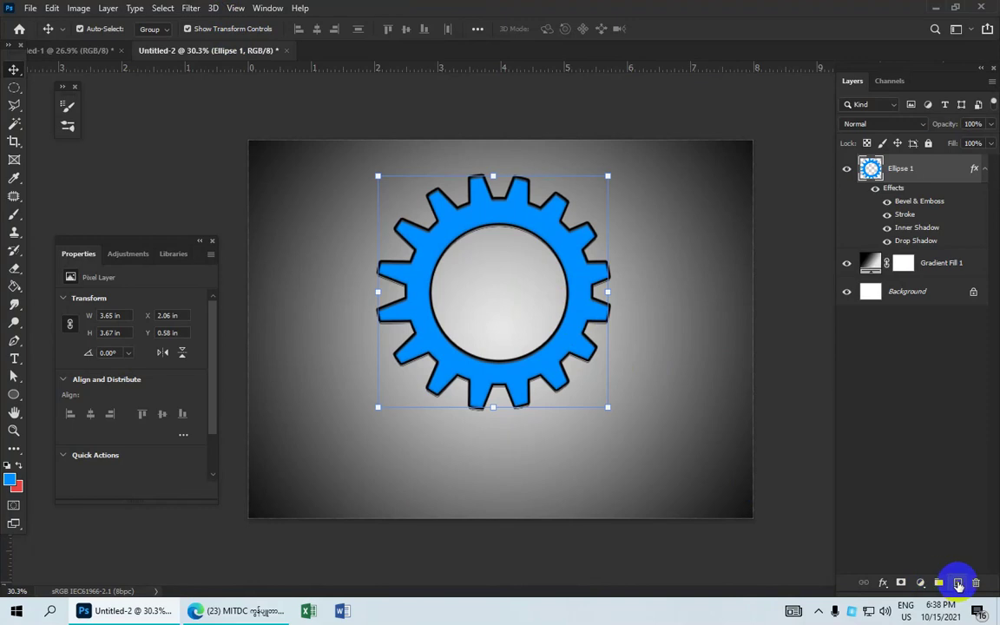
- Add an empty Layer 1 above the gear and switch to the Brush Tool
left_click(959, 585)
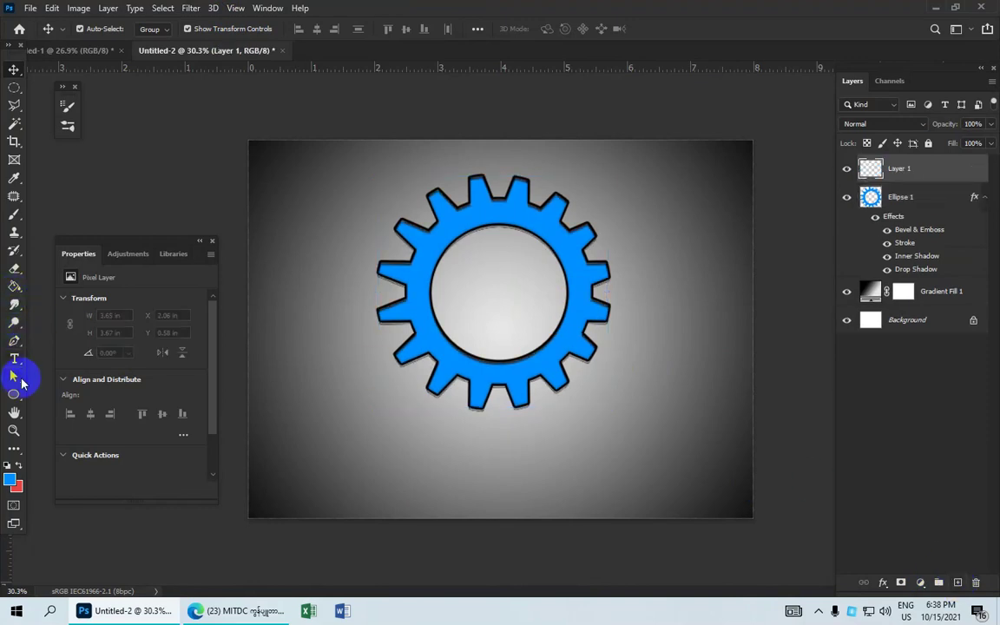
left_click(13, 218)
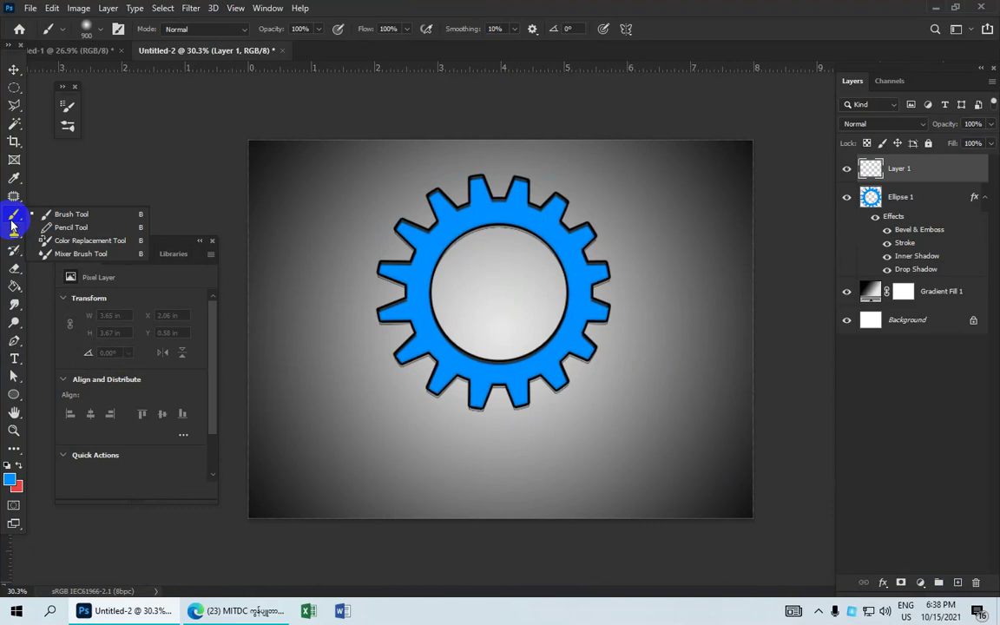
left_click(69, 217)
left_click(72, 215)
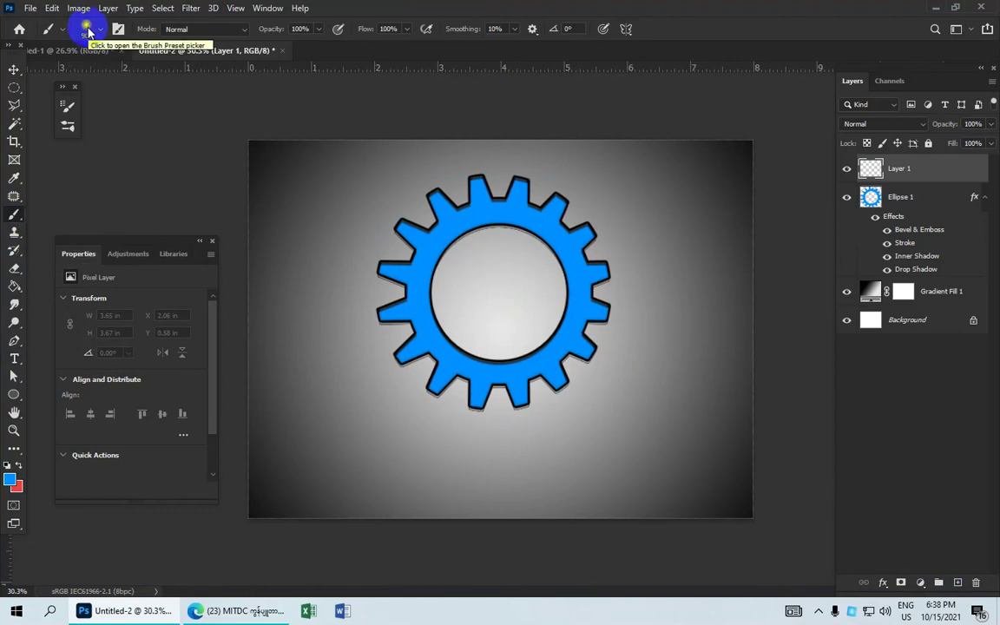
- Choose the 900 px Hard Round brush preset and set hardness to 100%
left_click(89, 32)
left_click(48, 211)
scroll(83, 251, "down", 1)
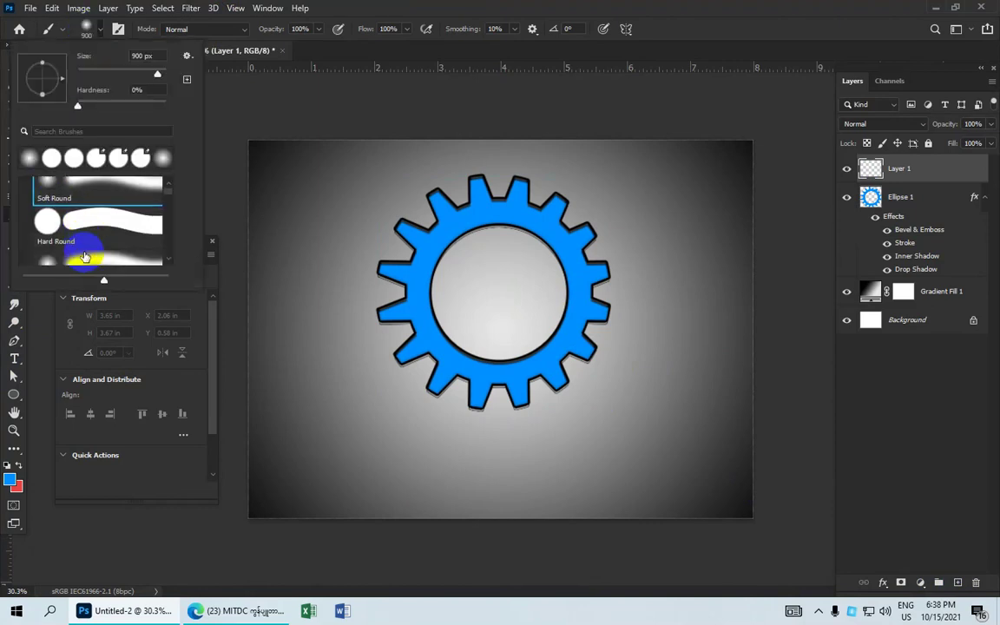
scroll(87, 227, "down", 1)
left_click(98, 218)
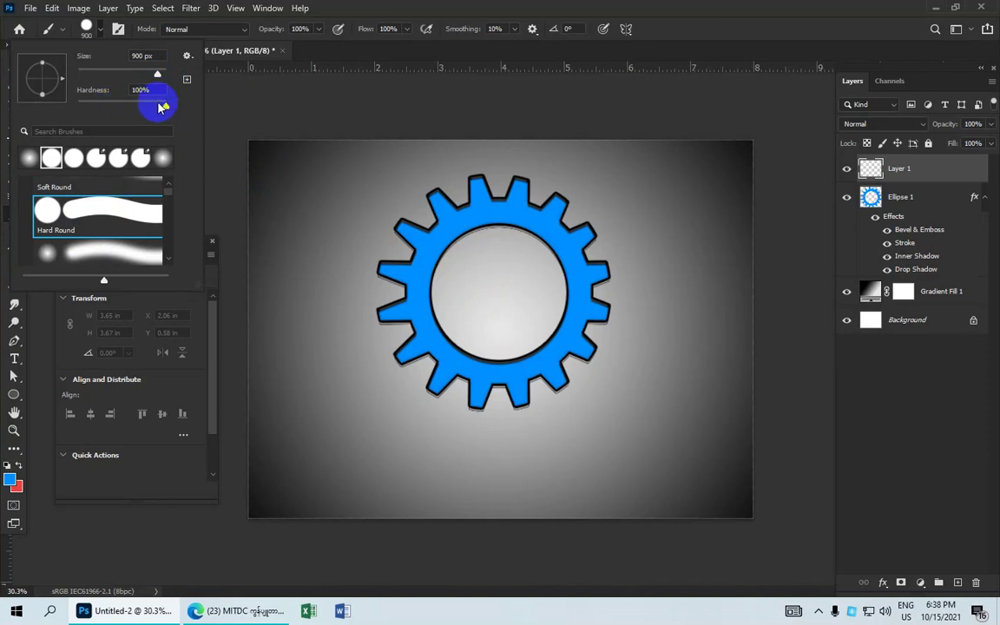
left_click_drag(169, 109, 401, 223)
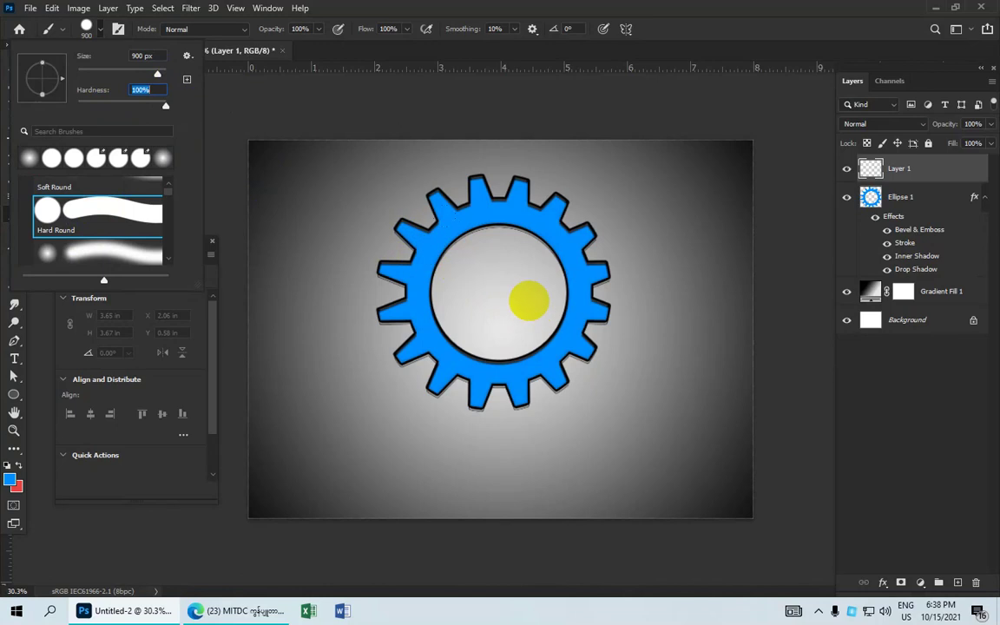
left_click(230, 52)
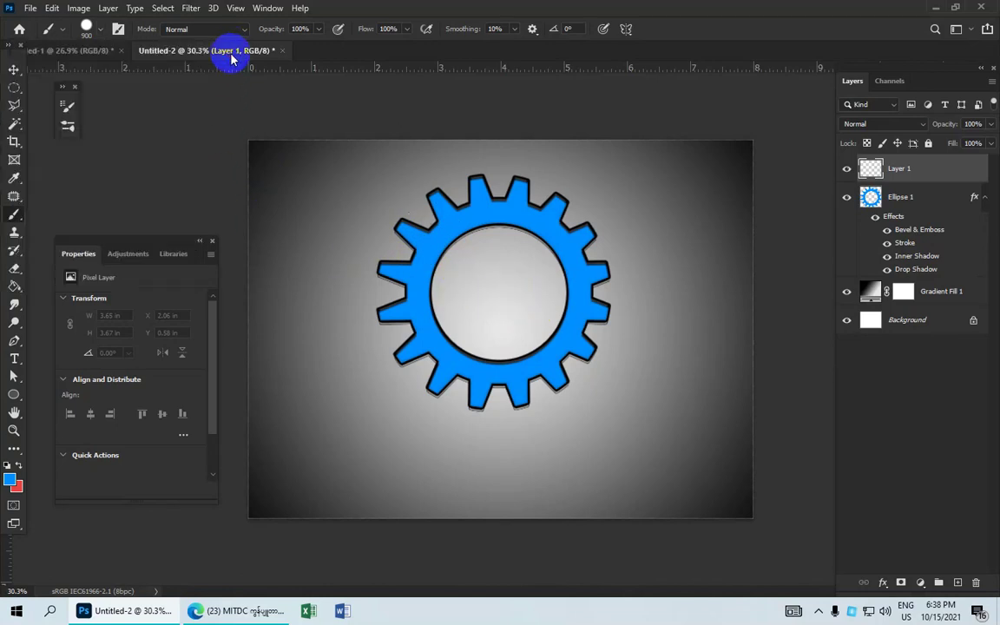
- Paint a large black dot on Layer 1 with a 1000 px brush
key("bracketright")
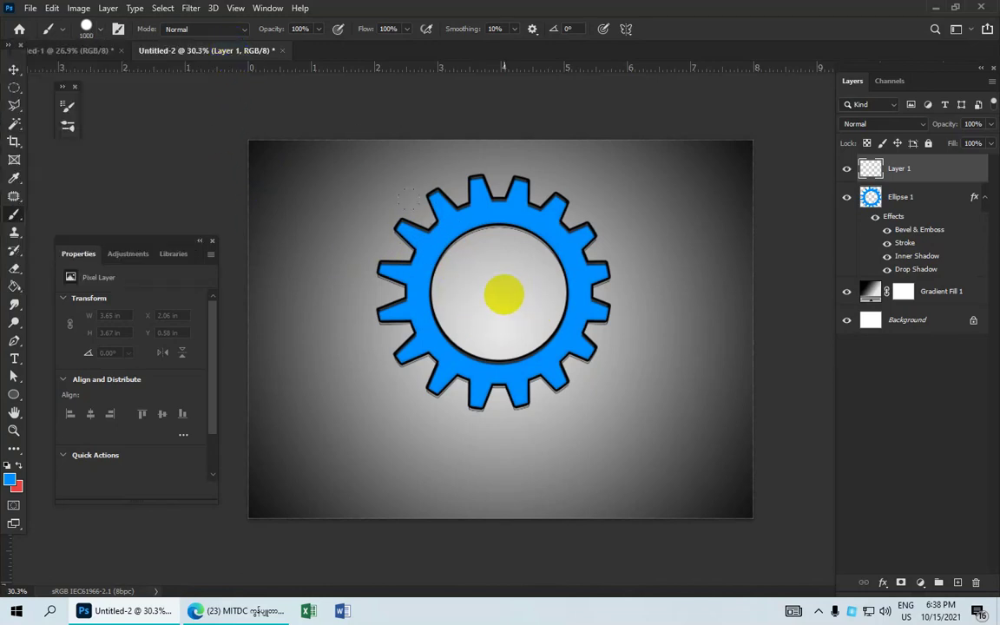
left_click(503, 295)
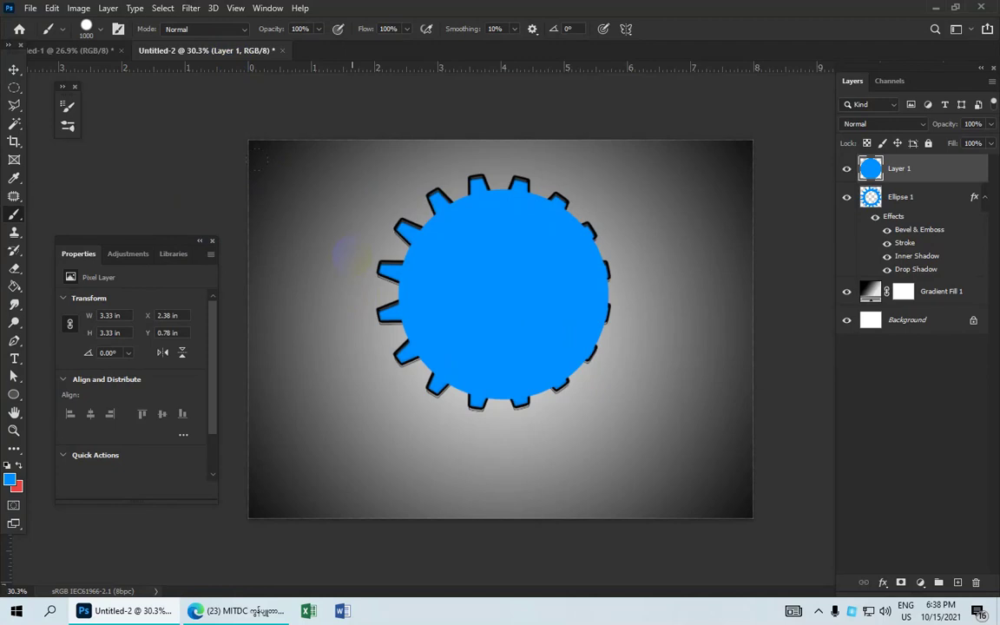
key("ctrl+z")
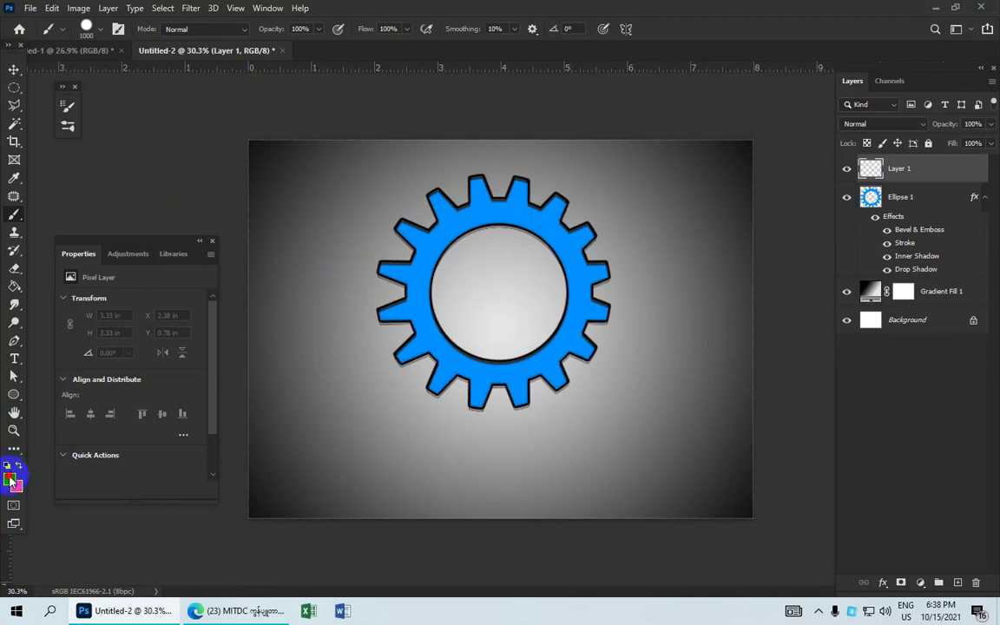
left_click(10, 478)
left_click(422, 511)
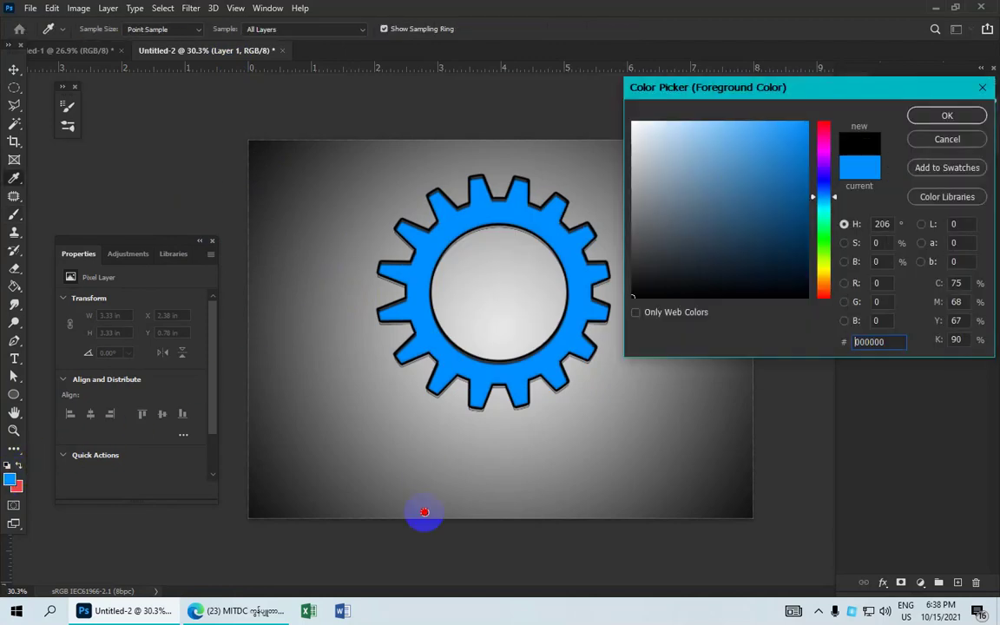
left_click(946, 115)
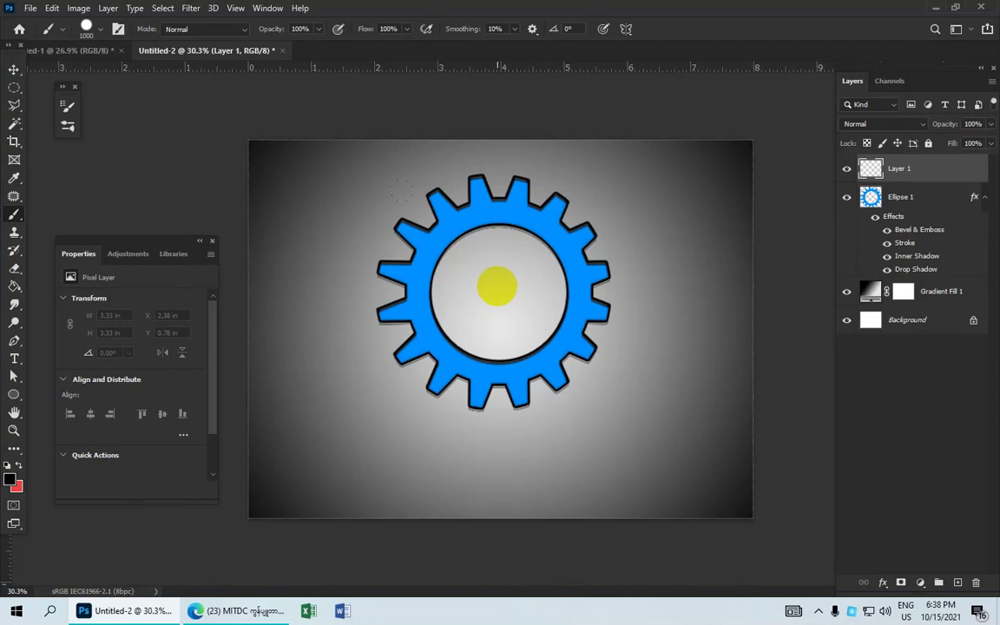
left_click(495, 285)
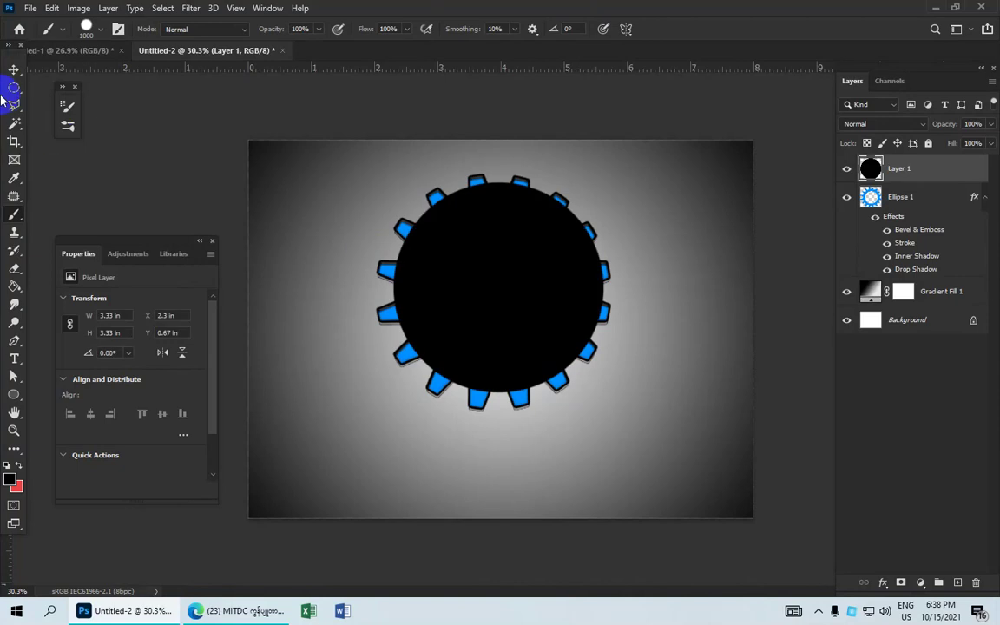
- Move the dot below the gear and flatten it into a 3.33 × 0.19 in ellipse
left_click(14, 68)
left_click_drag(484, 327, 513, 383)
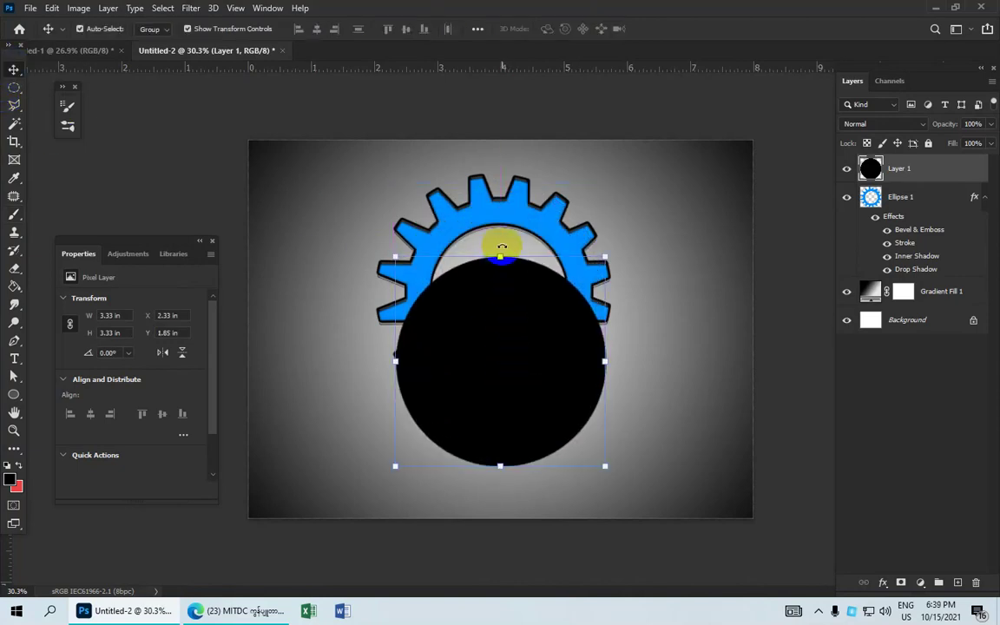
mouse_move(502, 252)
left_mouse_down()
mouse_move(508, 423)
mouse_move(524, 458)
mouse_move(520, 427)
left_mouse_up()
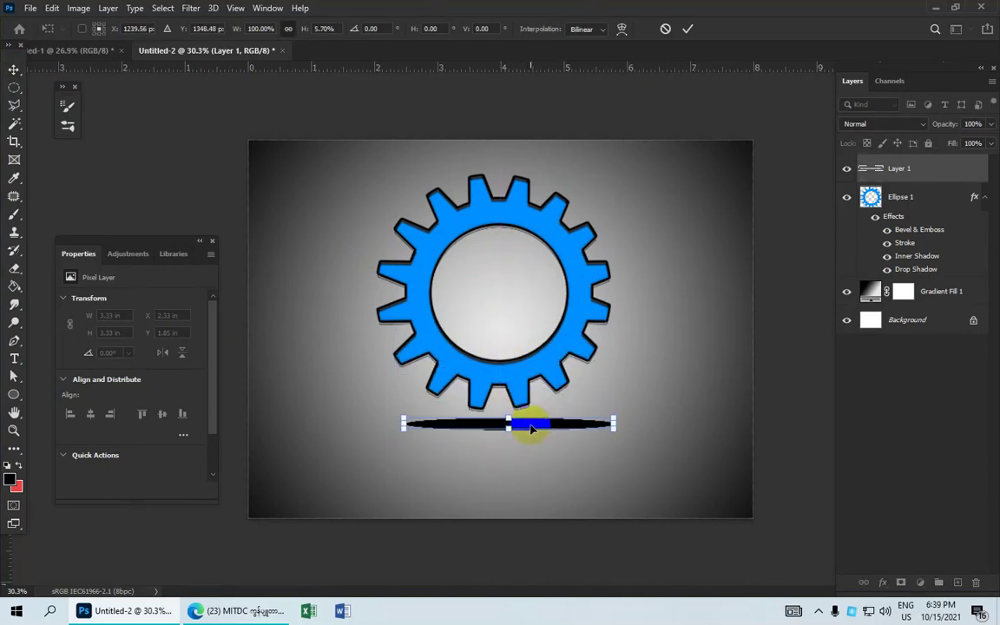
left_click(688, 29)
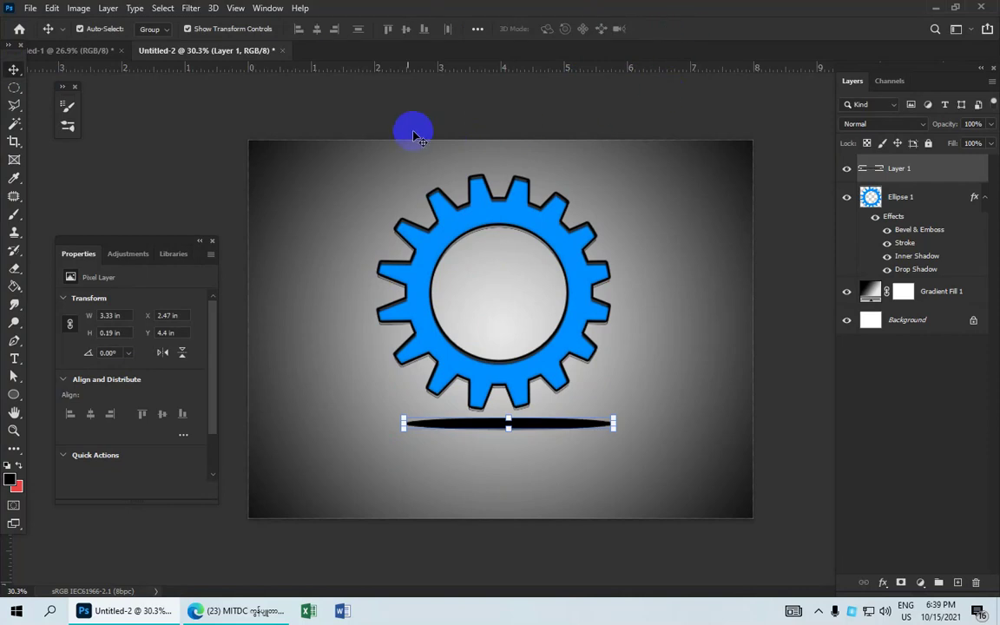
left_click(191, 8)
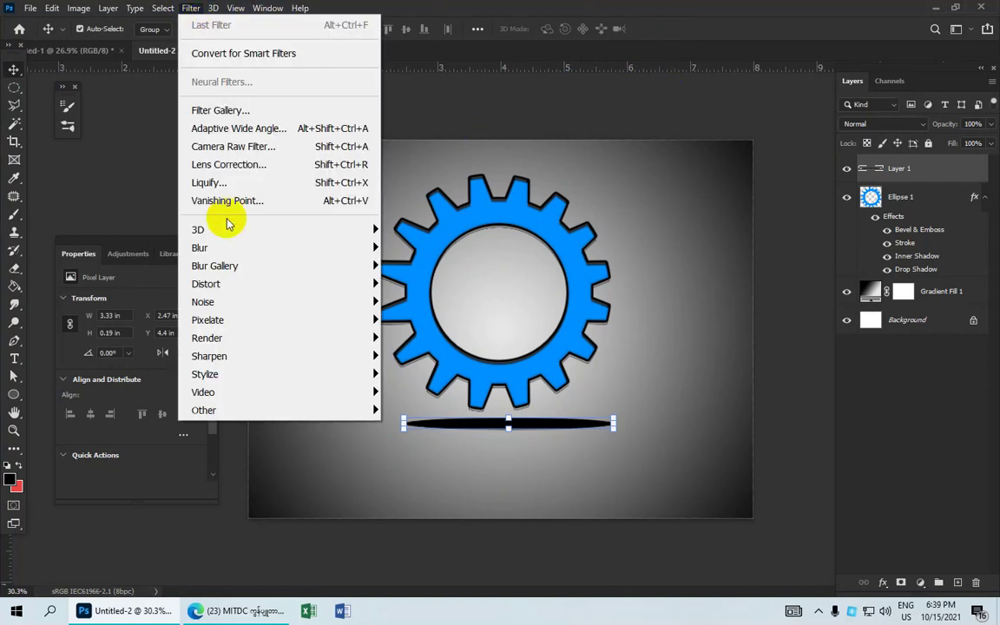
mouse_move(199, 247)
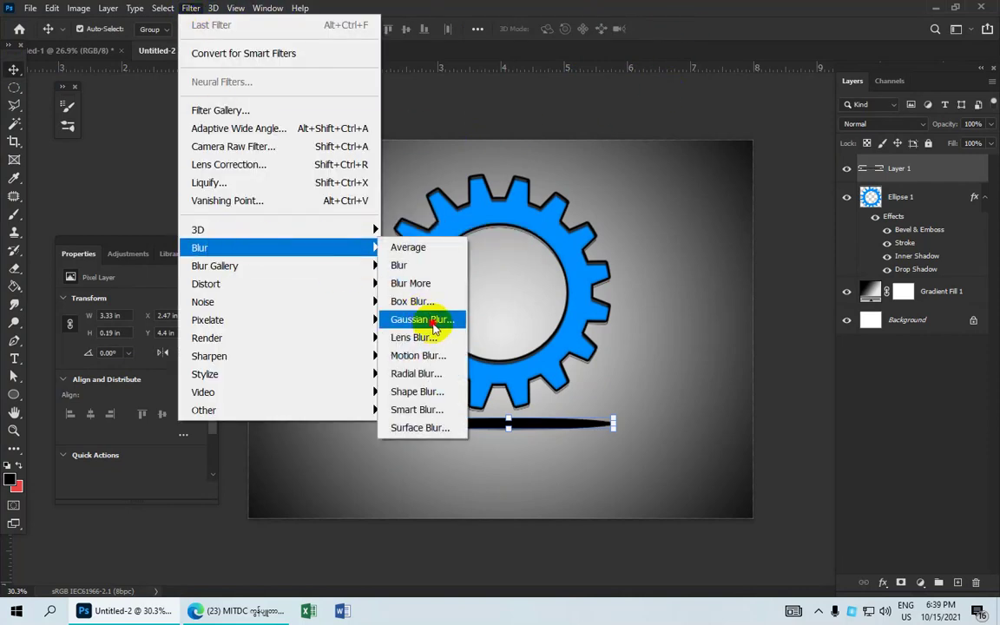
- Apply a 19.4 px Gaussian Blur to the black ellipse and nudge it up
left_click(434, 327)
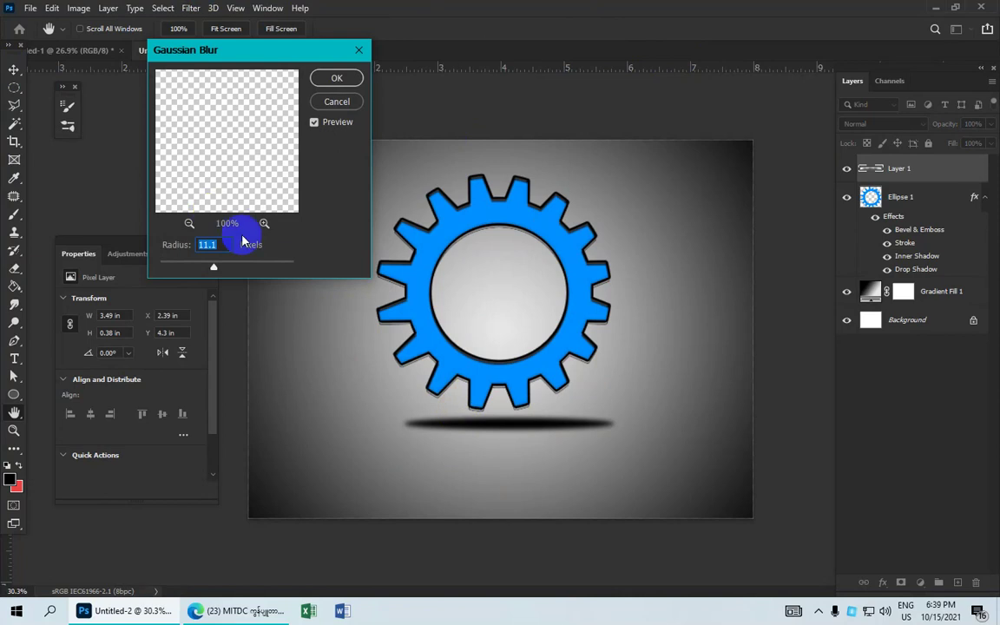
left_click_drag(216, 270, 228, 272)
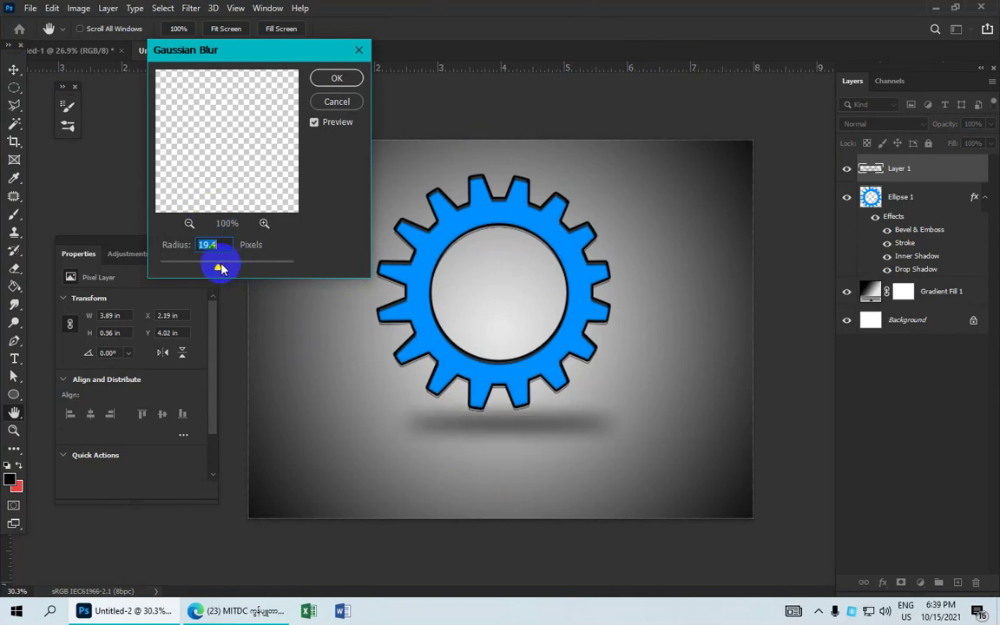
left_click(330, 82)
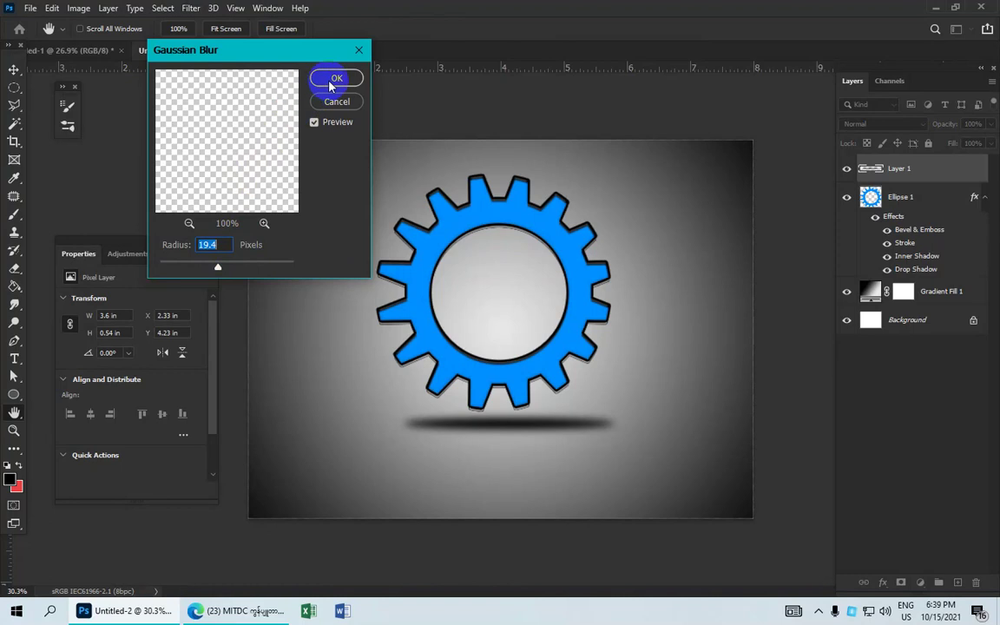
key("shift+Up")
key("shift+Up")
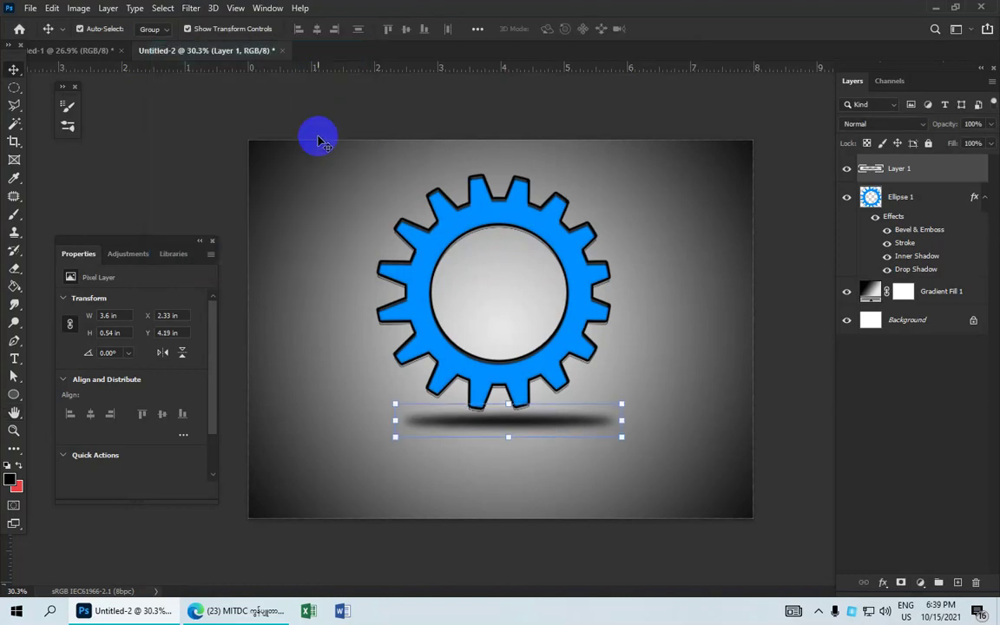
- Move Layer 1 beneath the gear layer and nudge the shadow slightly upward
left_click(903, 174)
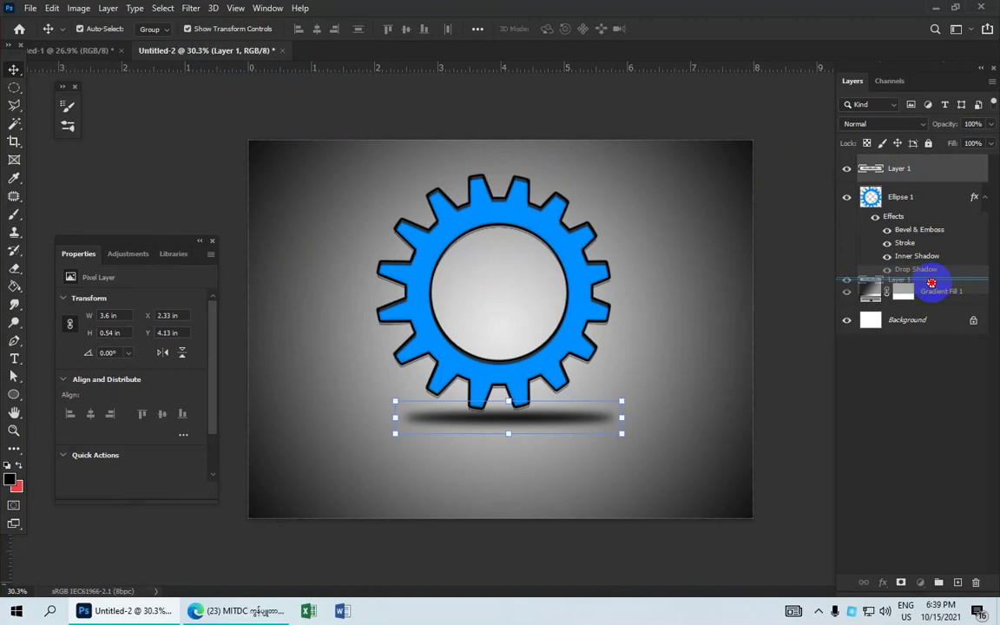
left_click_drag(928, 176, 930, 279)
key("shift+Up")
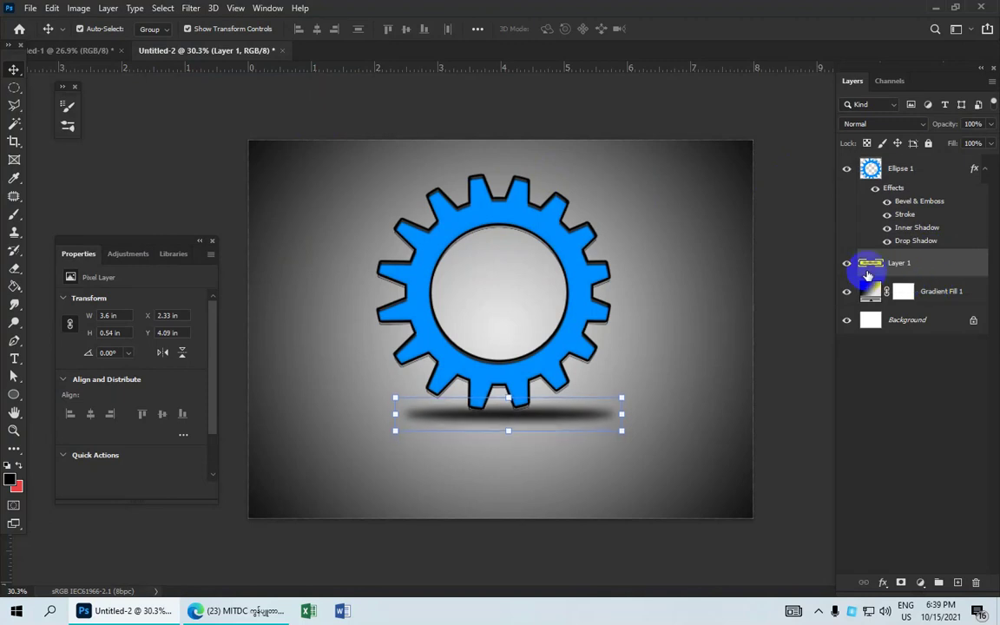
key("shift+Up")
left_click(625, 295)
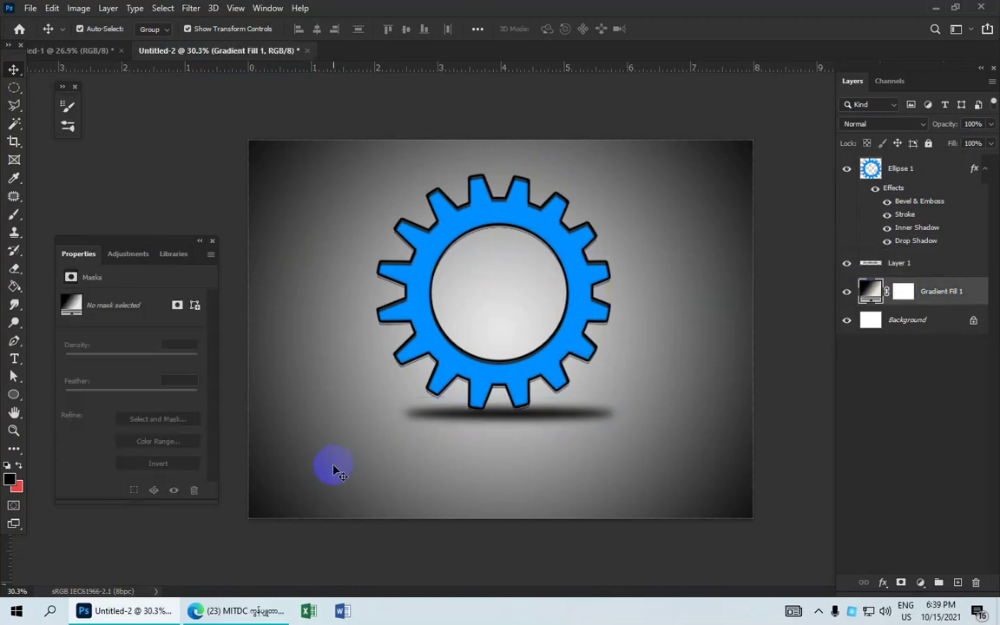
scroll(632, 313, "down", 3)
scroll(602, 328, "up", 2)
scroll(584, 334, "up", 1)
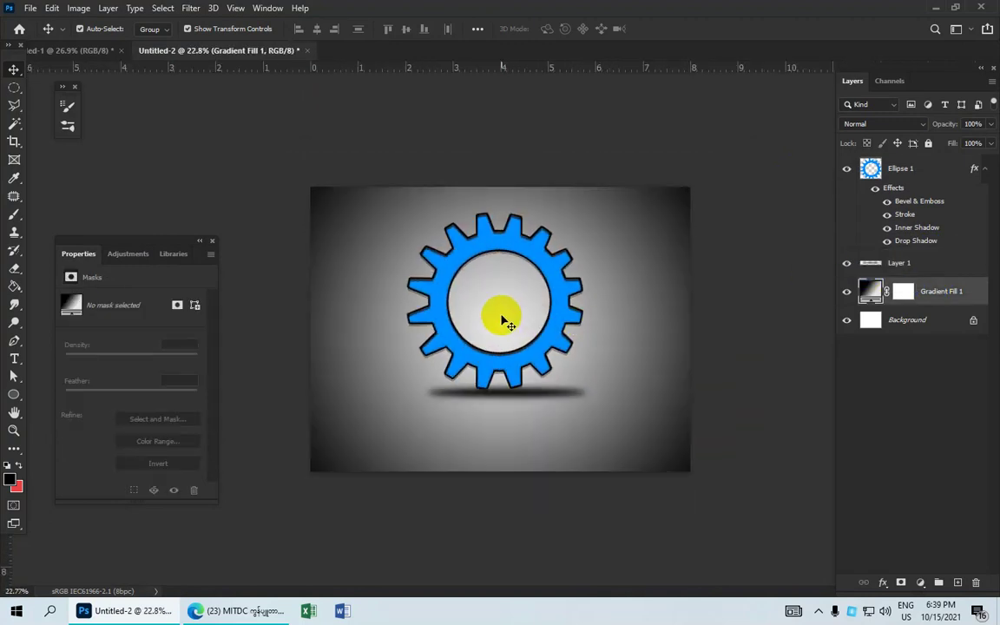
- Save the image to the Desktop as 'Gear Logo' in JPEG format
left_click(32, 9)
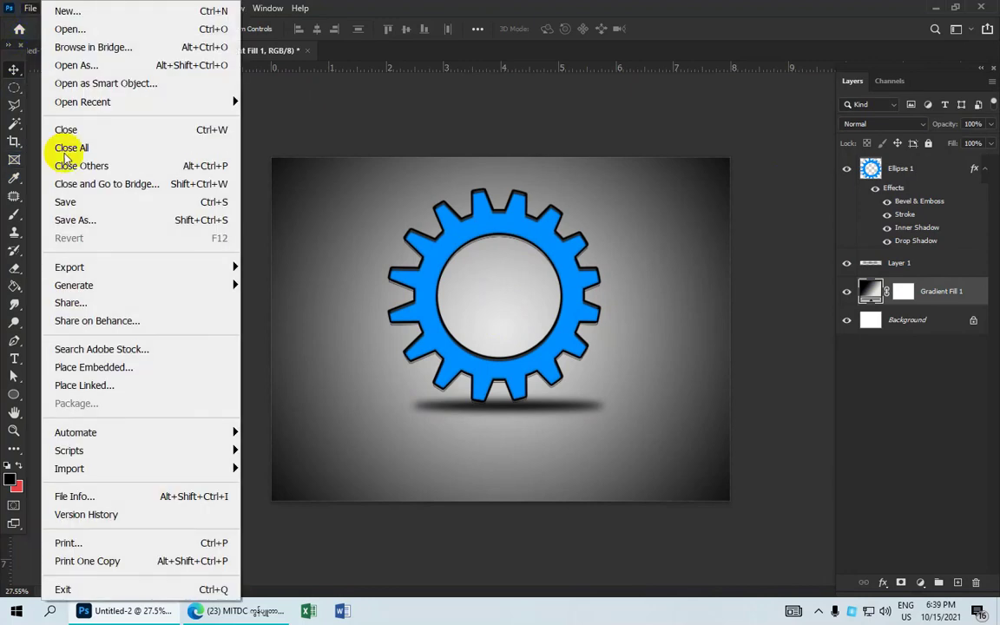
left_click(159, 224)
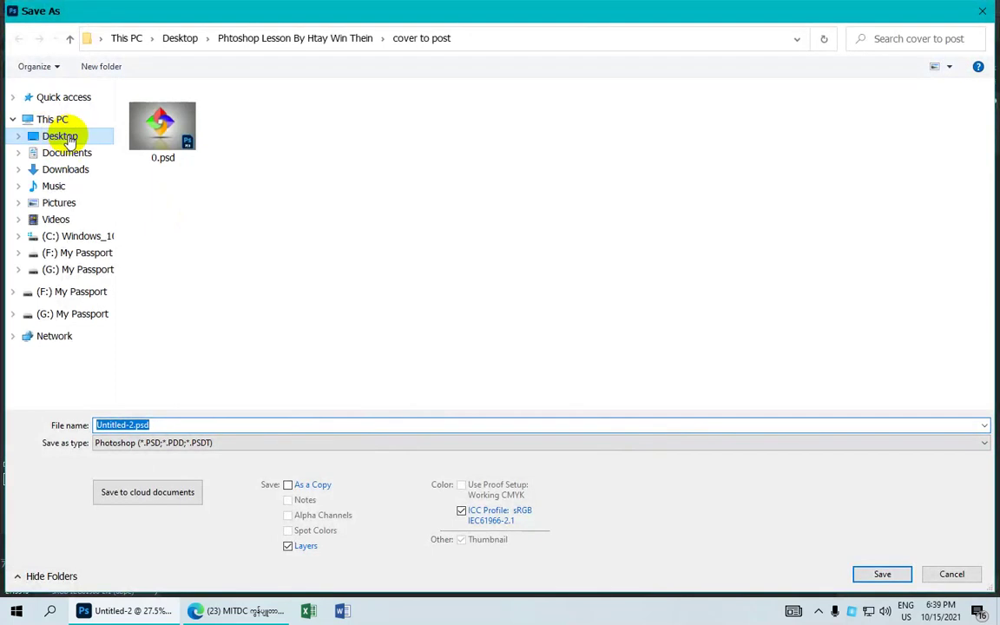
left_click(60, 136)
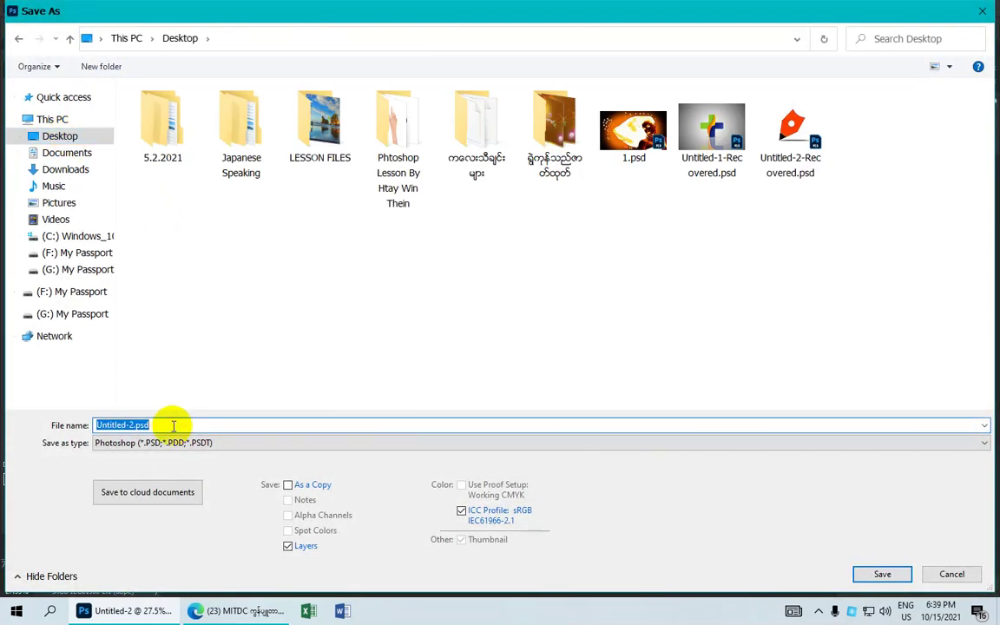
type("Gear W")
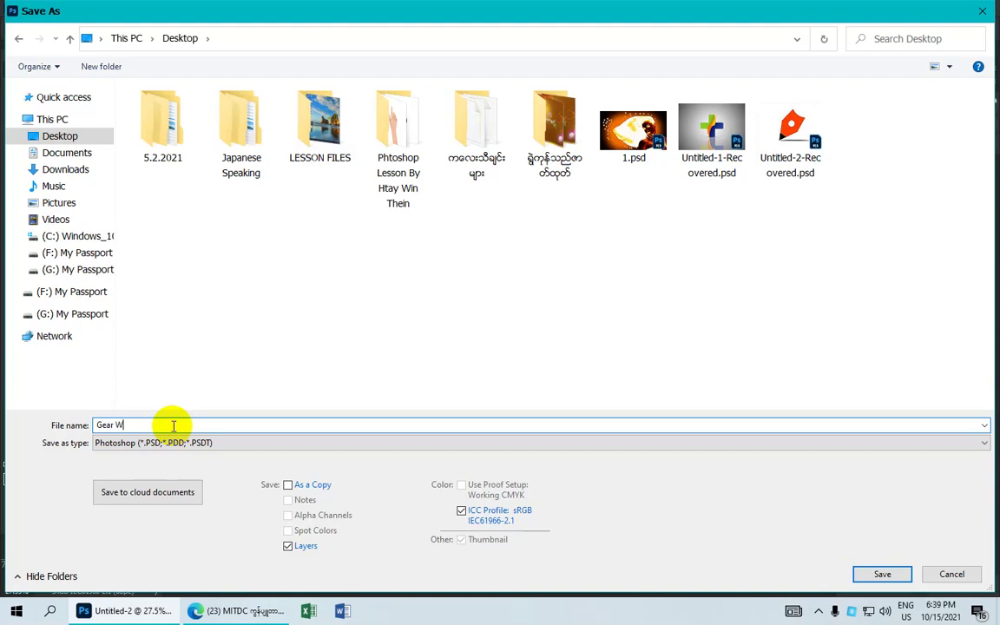
key("BackSpace")
type("go")
type("Logo")
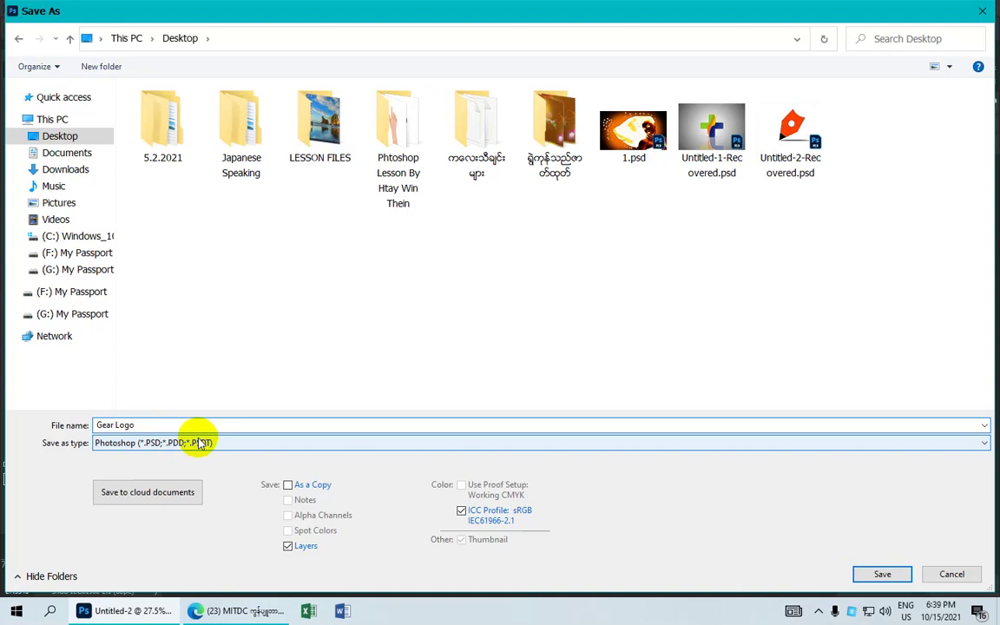
left_click(200, 445)
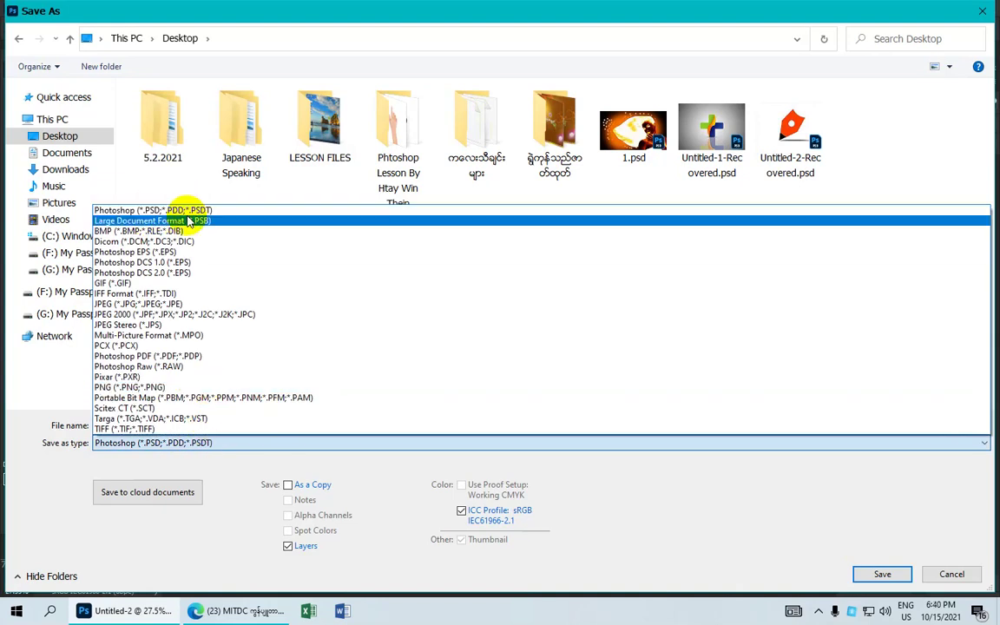
left_click(163, 305)
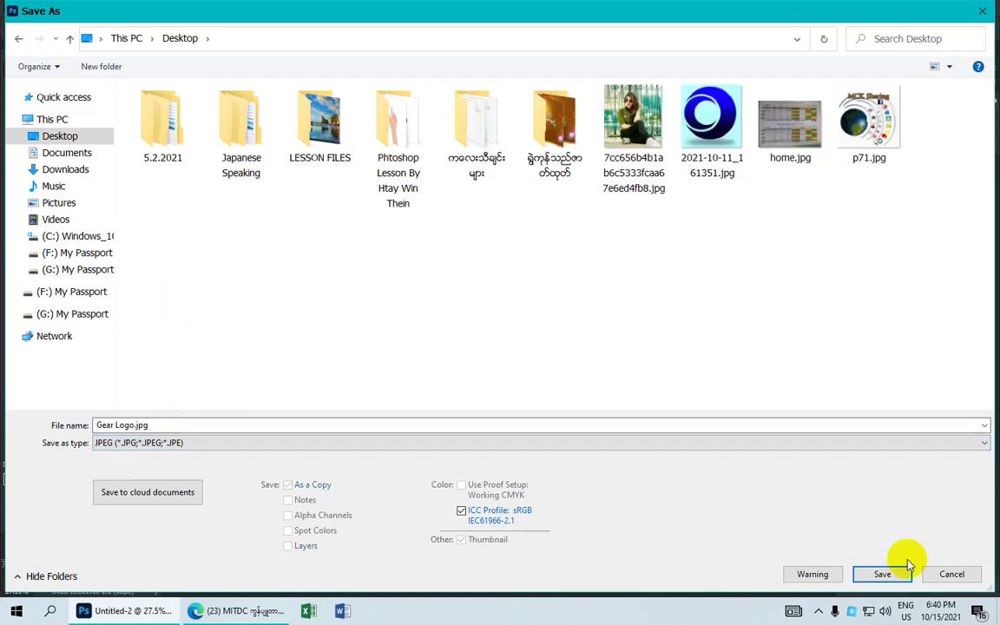
left_click(883, 575)
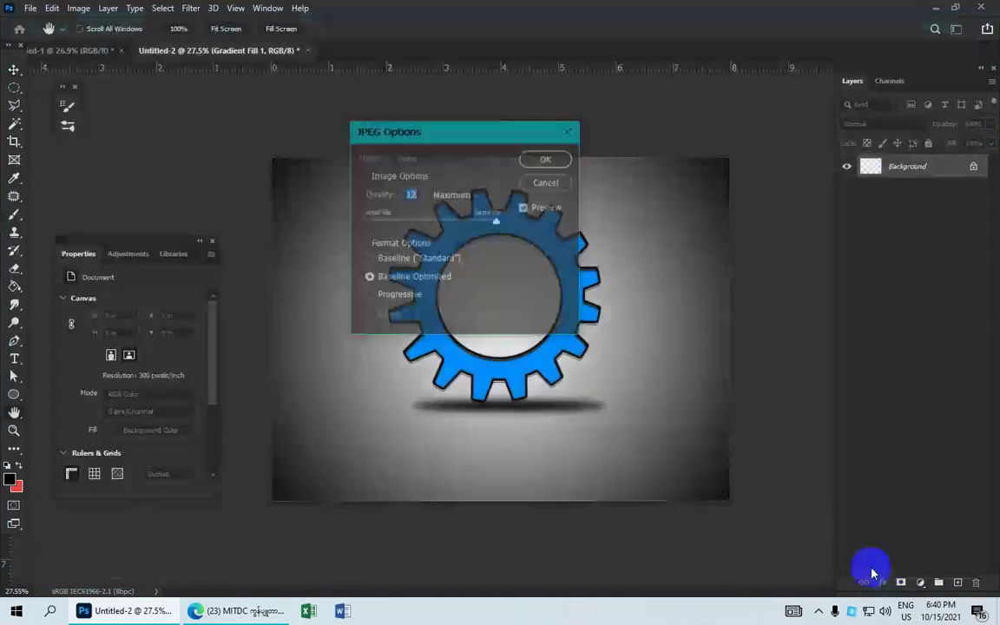
- Save Gear Logo.jpg at JPEG quality 12 (Maximum), then minimize Photoshop
left_click(417, 194)
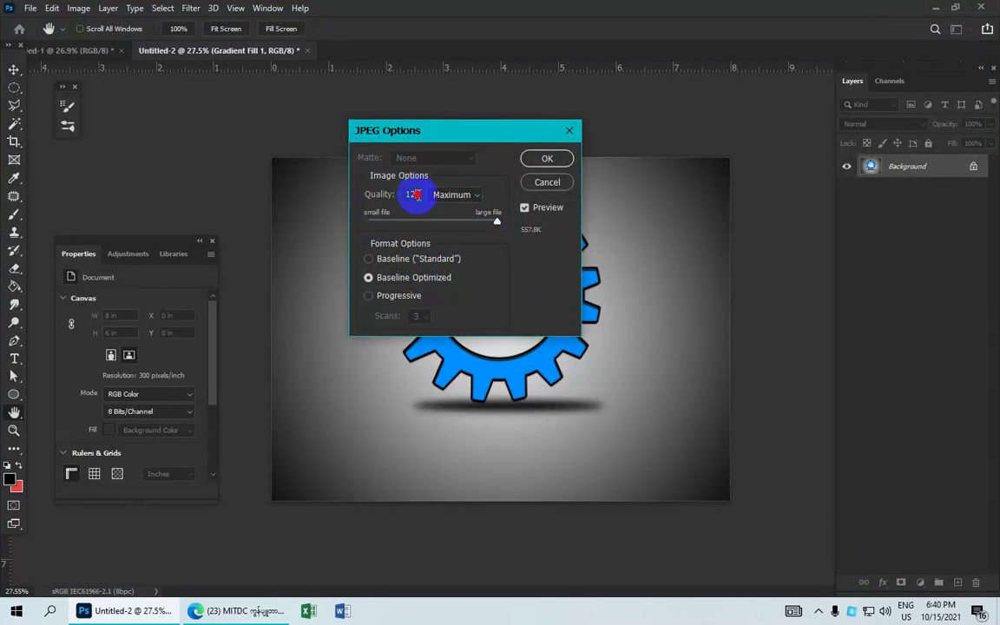
left_click(554, 158)
scroll(536, 270, "up", 2)
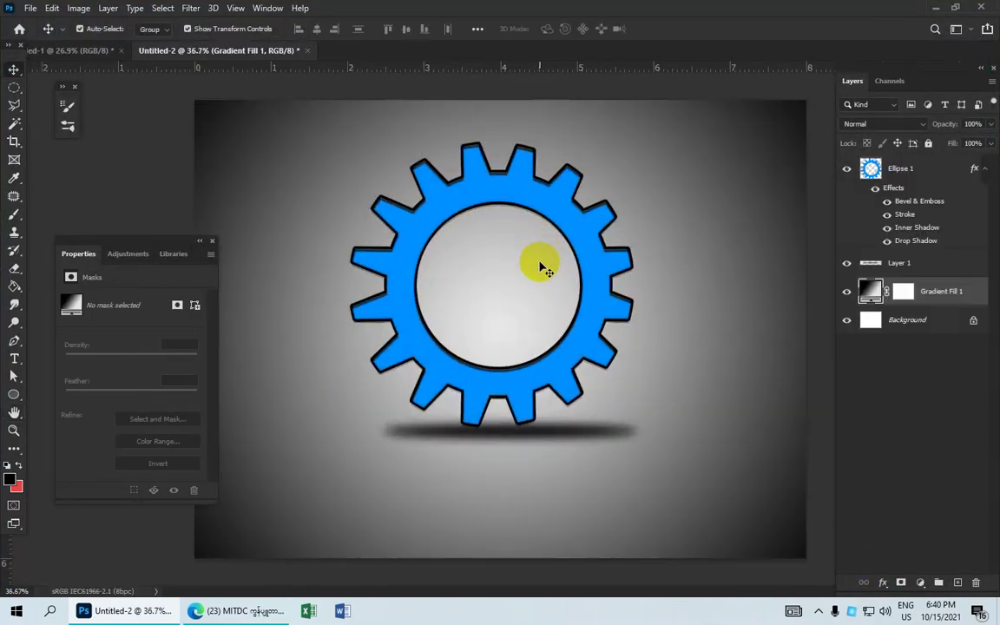
scroll(538, 270, "down", 3)
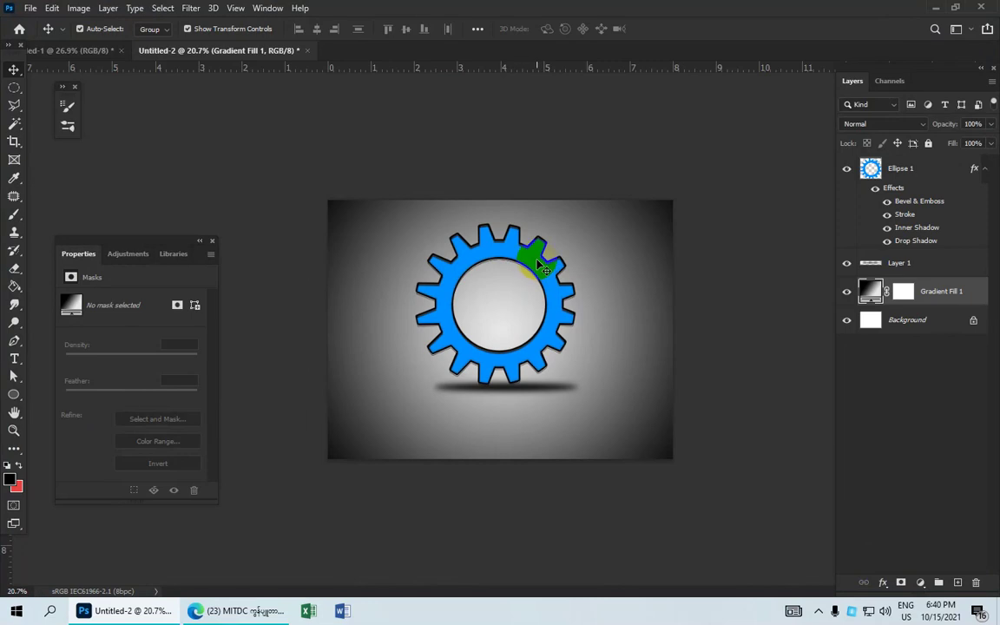
left_click(935, 9)
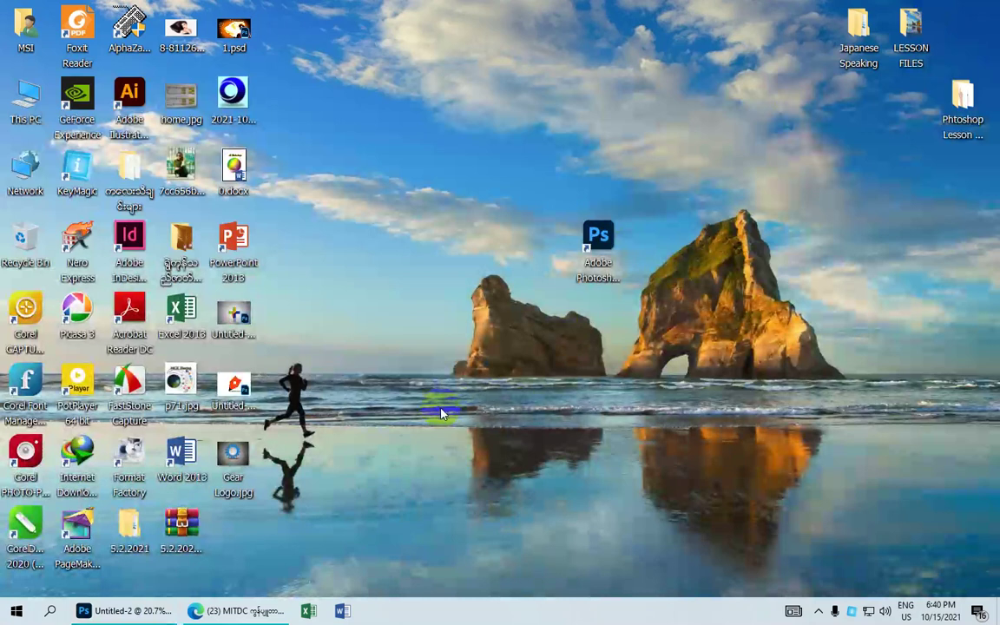